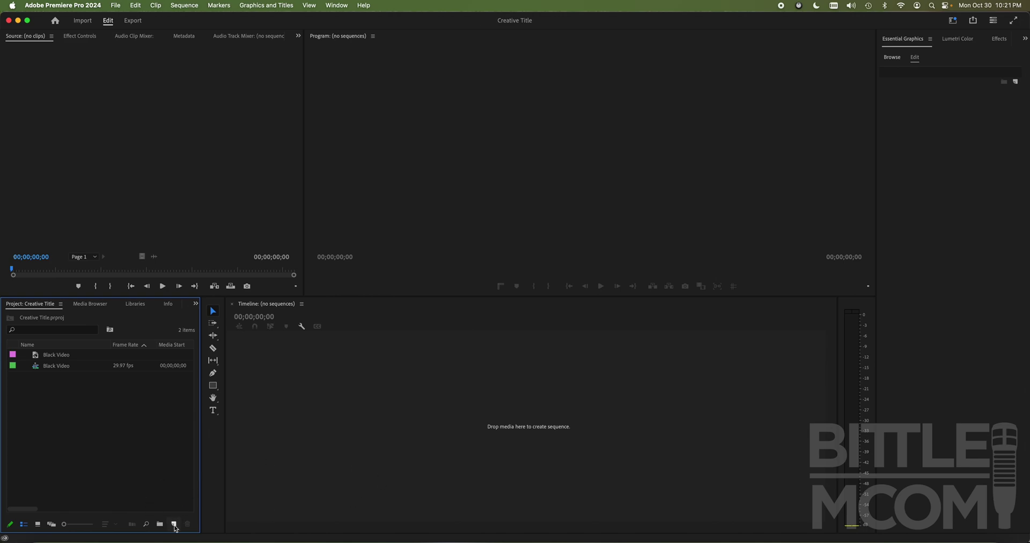
Step: Create a 1920×1080, 29.97 fps Black Video item from the Project panel's New Item menu
click(174, 524)
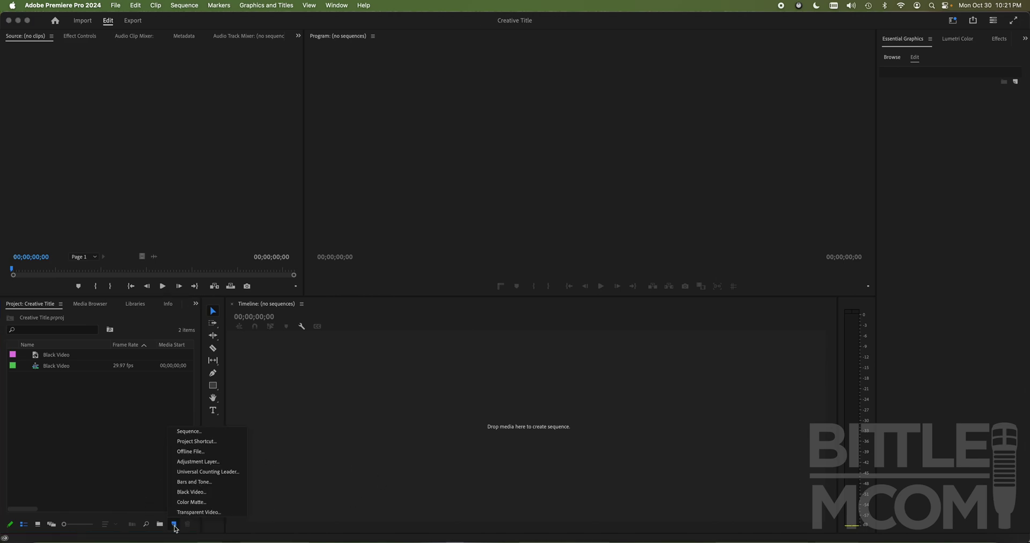
click(191, 492)
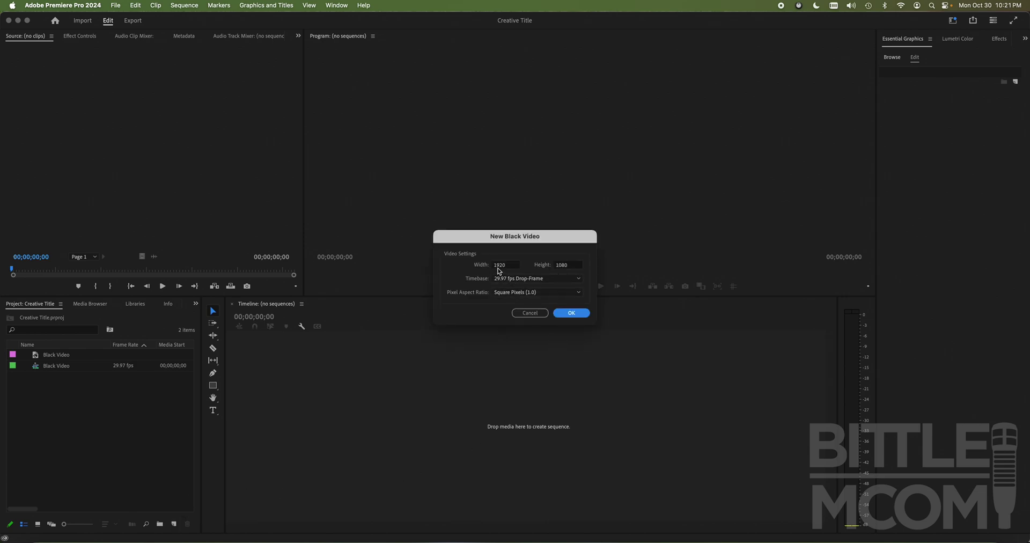
click(572, 314)
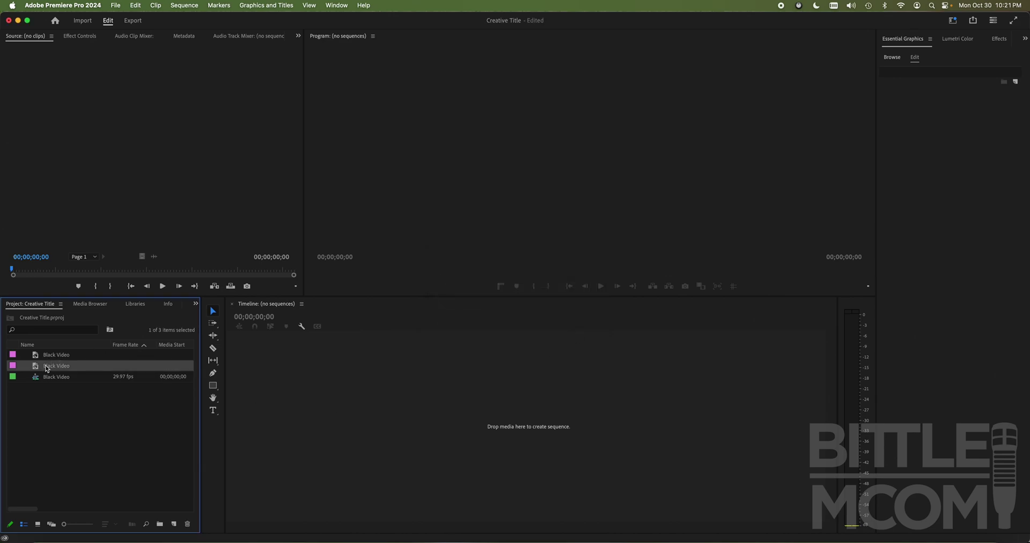
Step: Drag the Black Video clip into the empty Timeline to build a sequence and scrub the playhead
drag(46, 369, 387, 401)
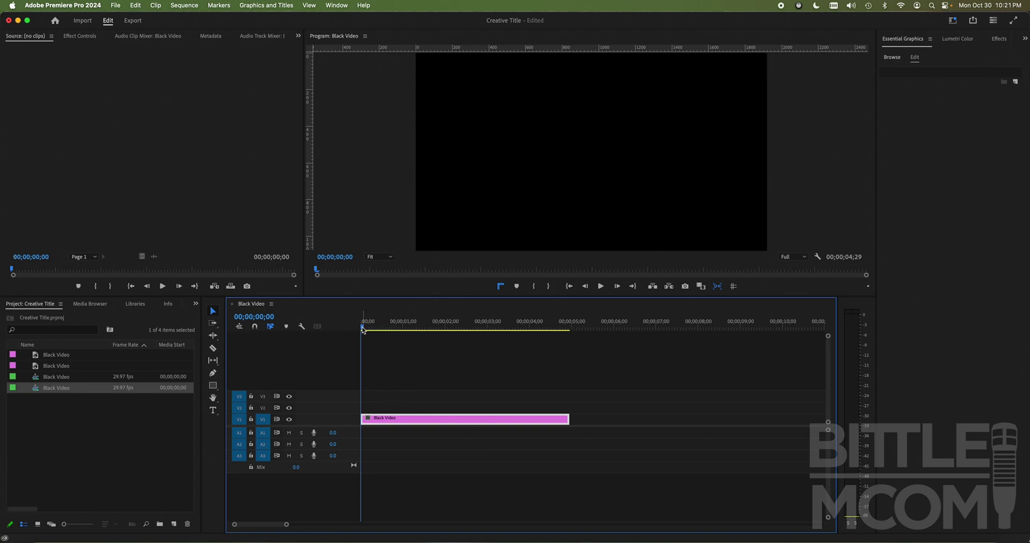
mouse_move(371, 325)
mouse_down()
mouse_move(504, 334)
mouse_move(364, 336)
mouse_up()
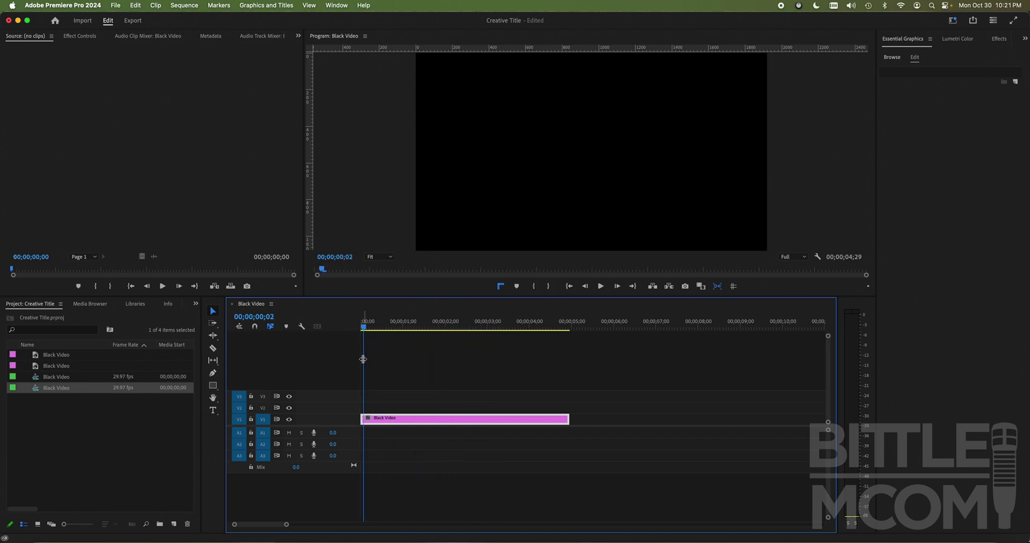
Step: Type 'MCOM 130' with the Type tool near the top of the Program monitor and commit it
click(213, 411)
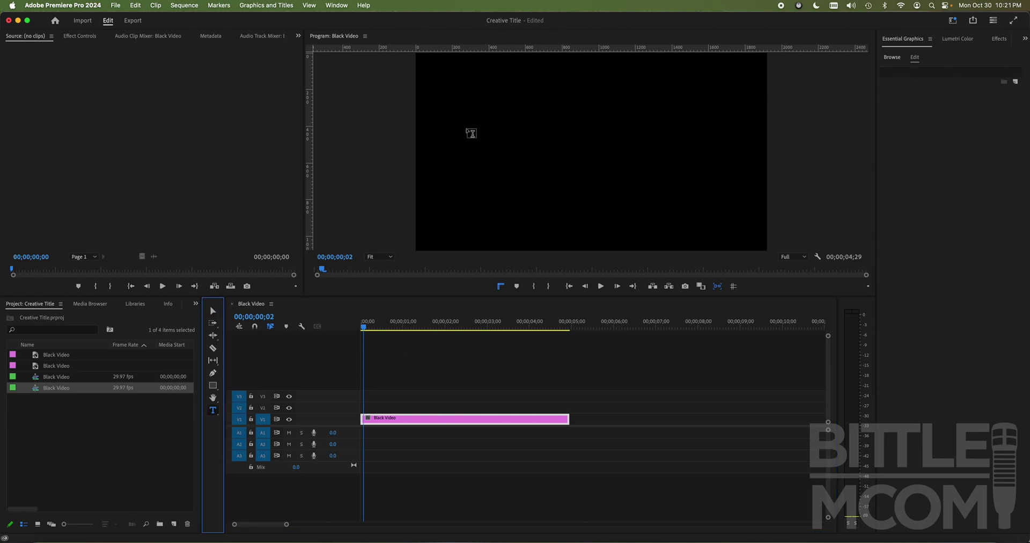
click(515, 110)
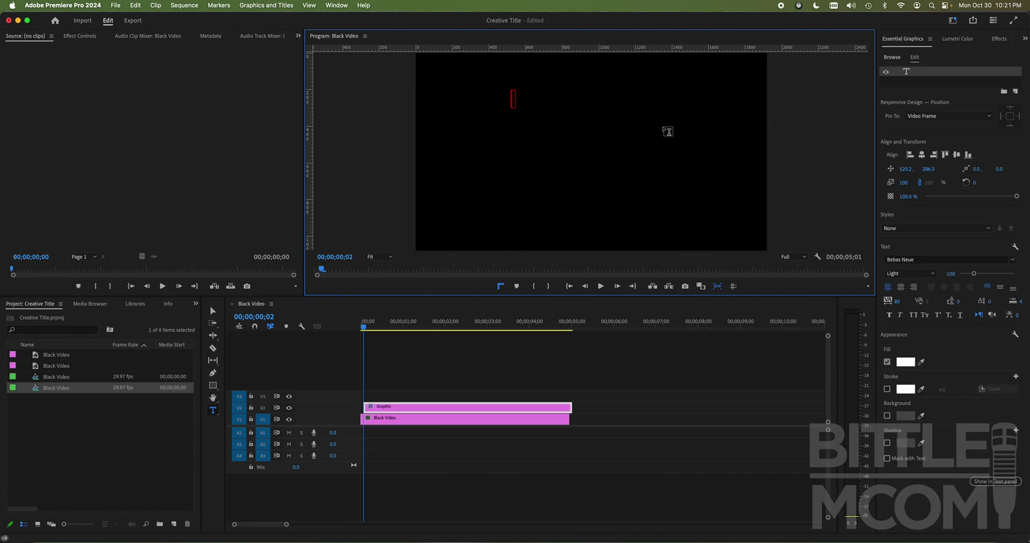
text(MCOM)
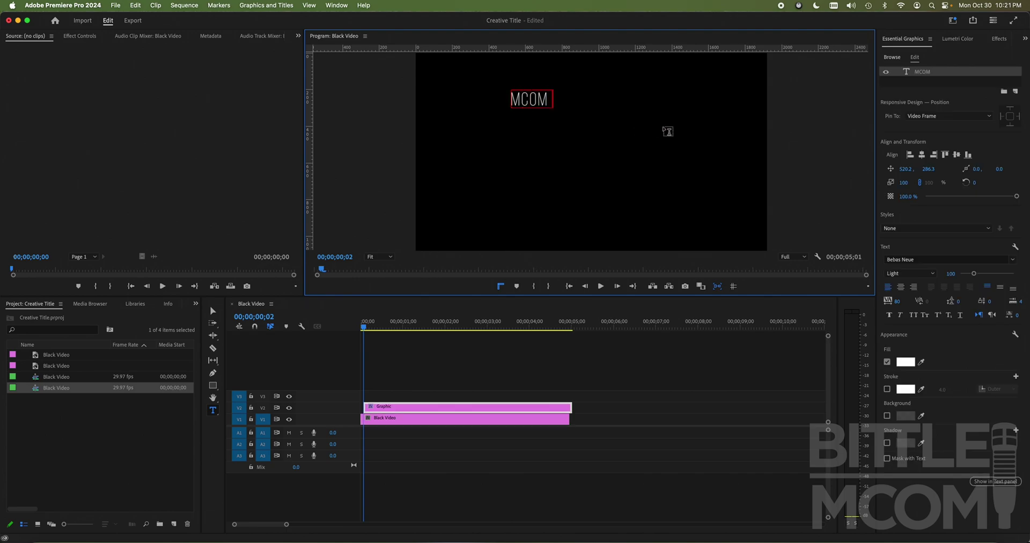
text( 130)
click(958, 39)
click(1000, 39)
click(907, 40)
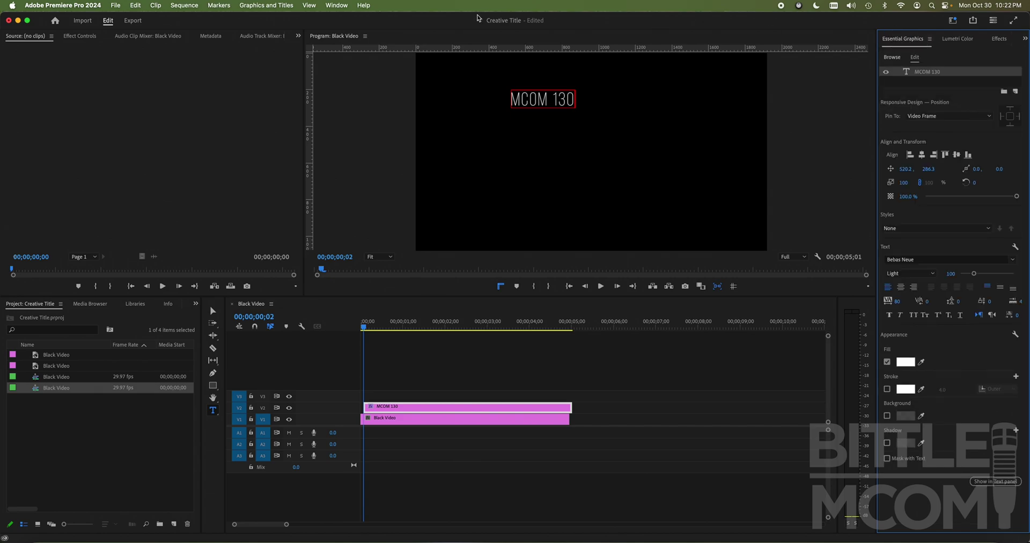
click(329, 7)
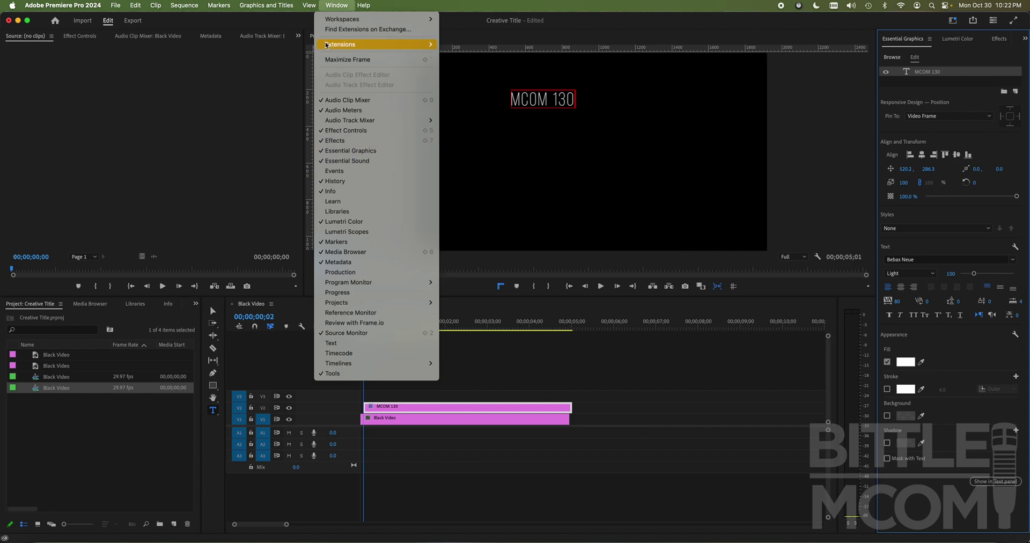
click(337, 5)
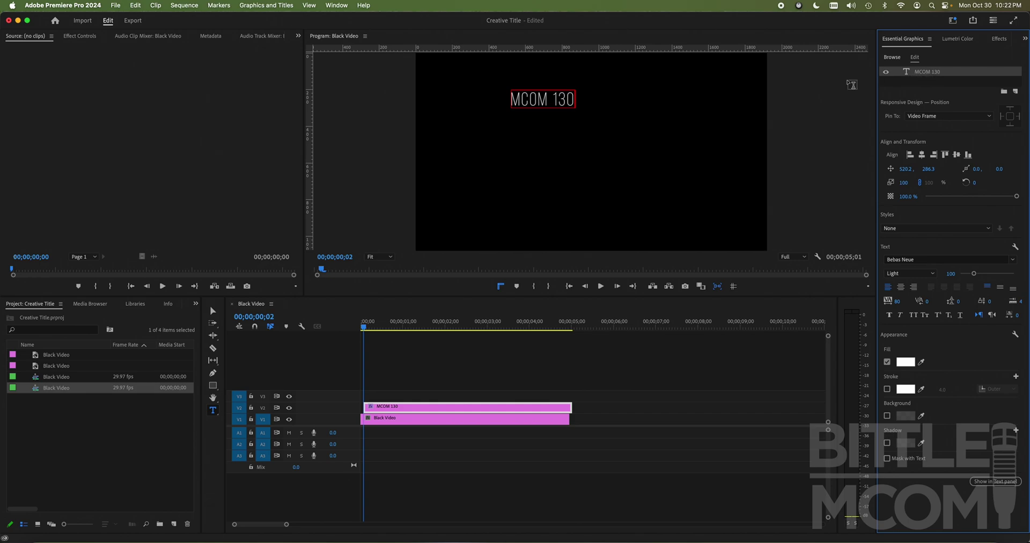
click(920, 81)
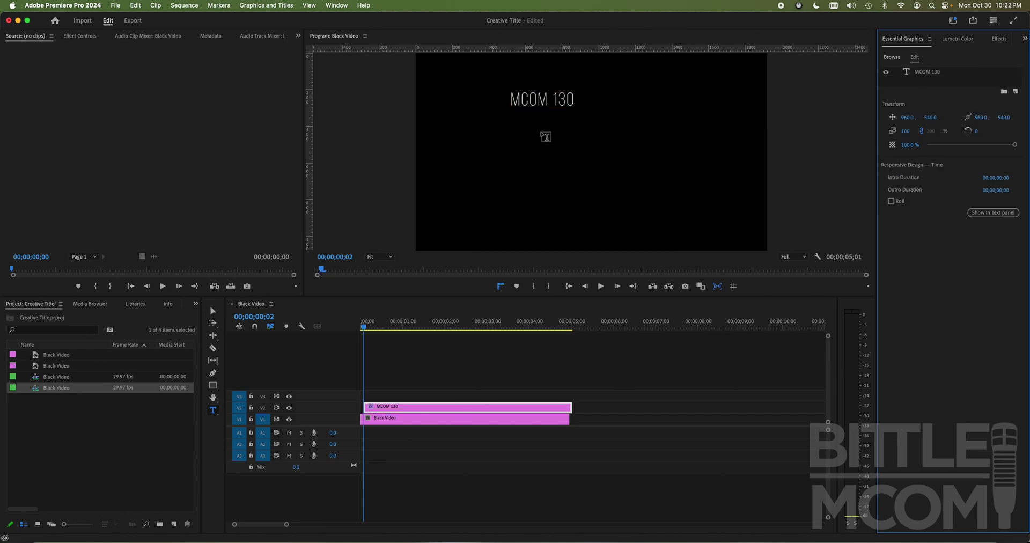
Step: Add three text lines beneath the title: 'Video Production', 'Lewis & Clark' and 'Community College'
click(515, 117)
text(Vide)
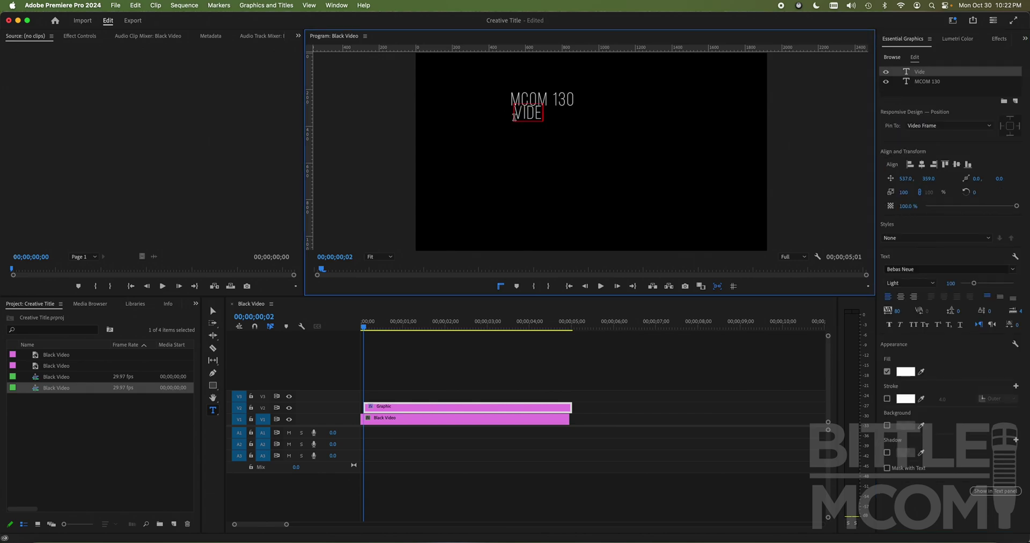
text(o Production)
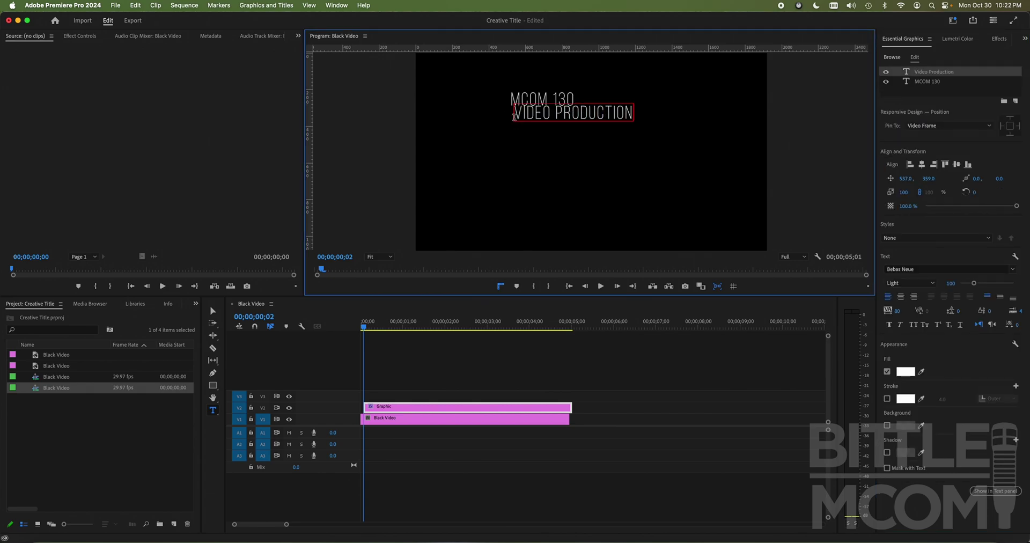
click(933, 93)
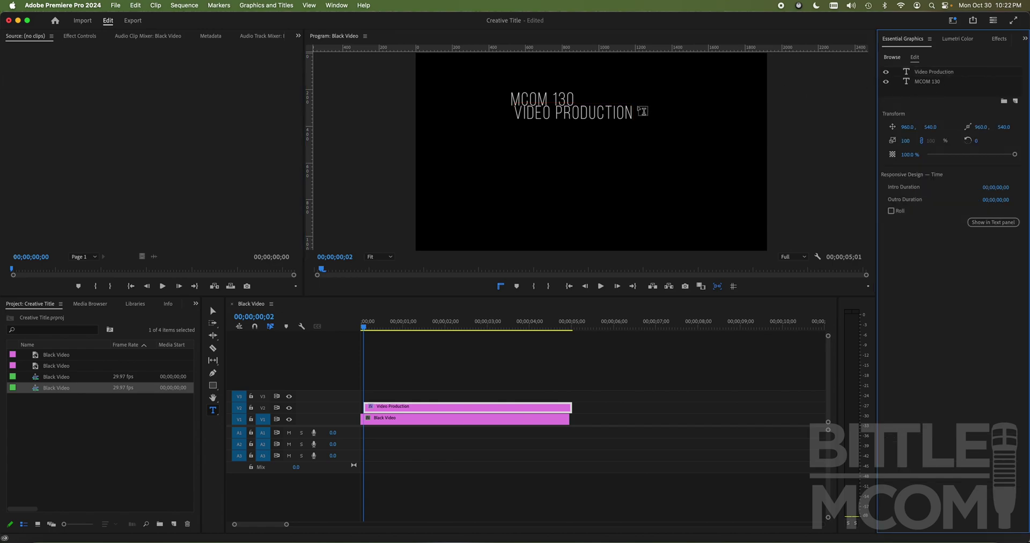
click(518, 133)
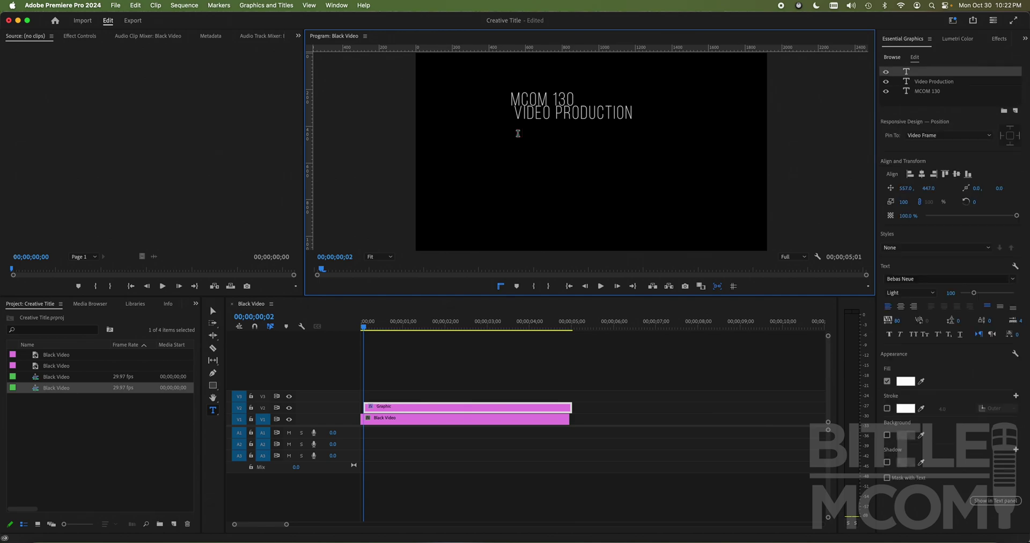
text(Lewis & Clark)
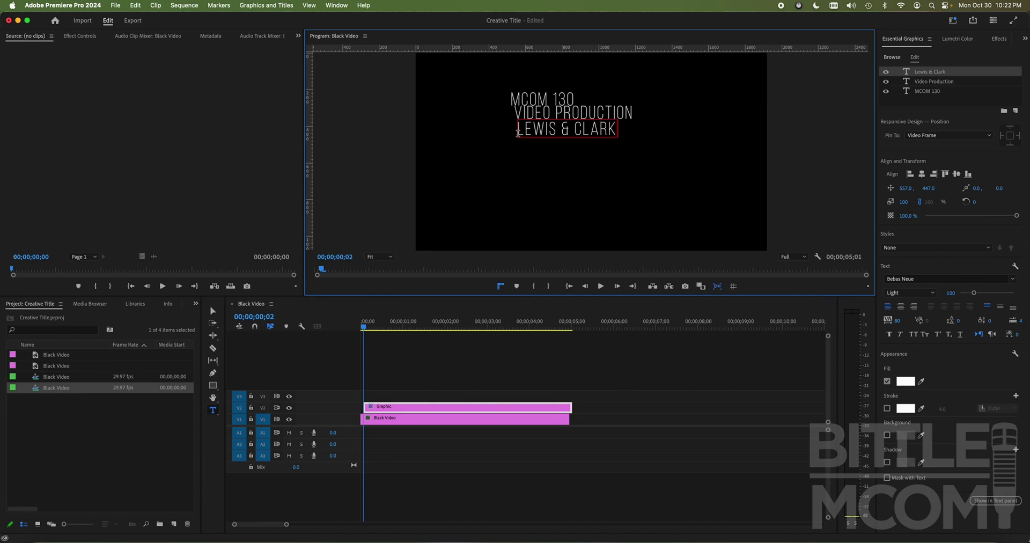
click(938, 105)
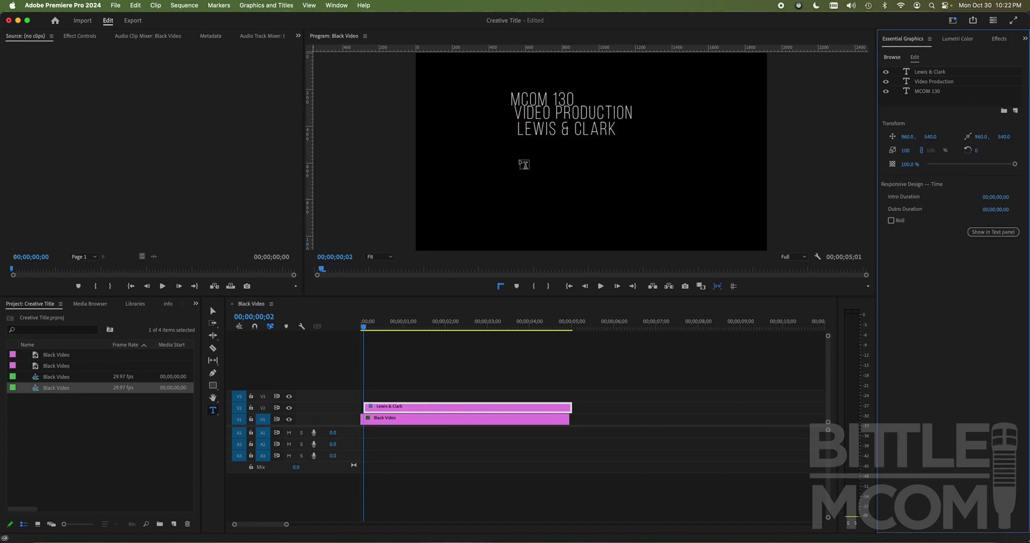
click(524, 164)
text(Com)
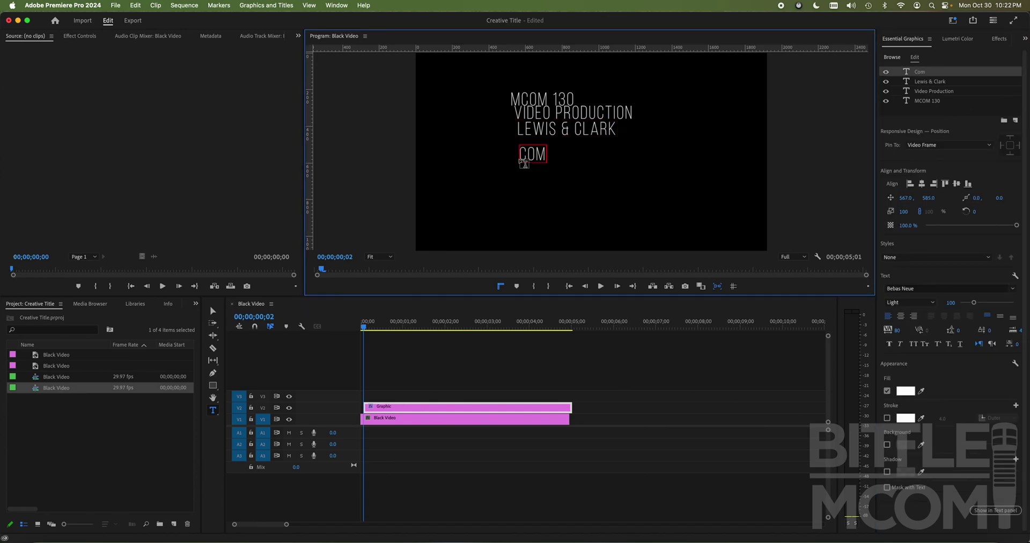
text(munity College)
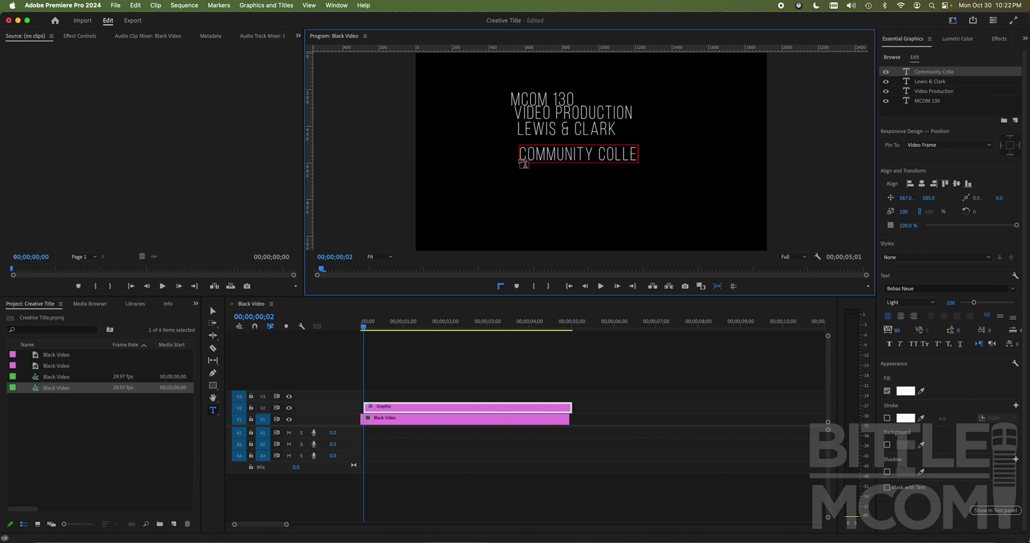
click(932, 111)
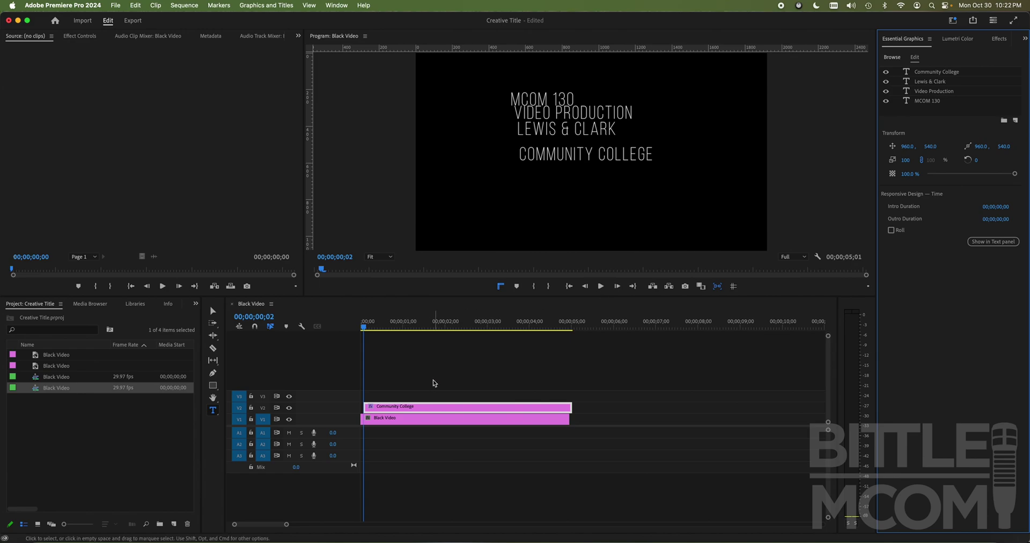
Step: Drag the title graphic clip to the sequence start and switch back to the Selection tool
drag(465, 409, 461, 409)
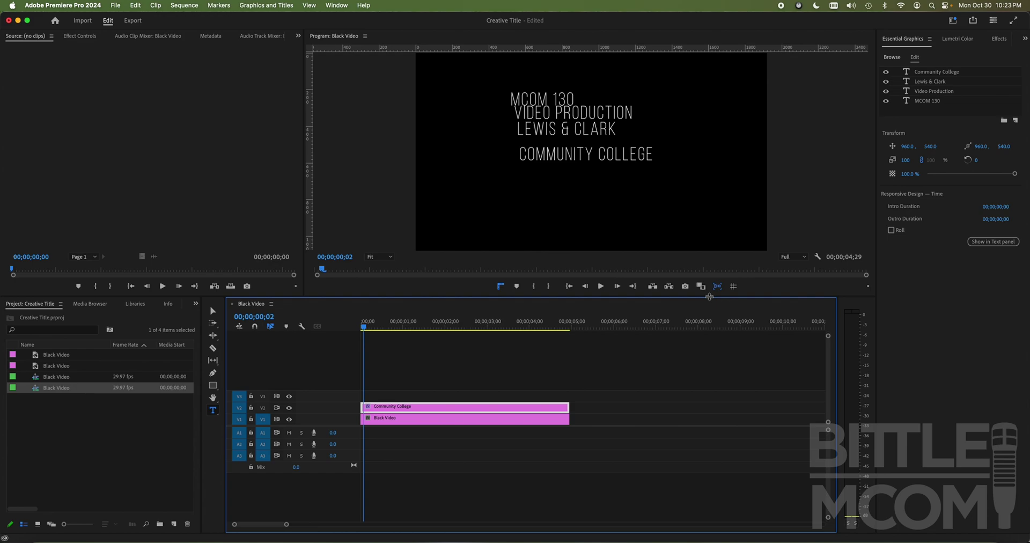
click(213, 311)
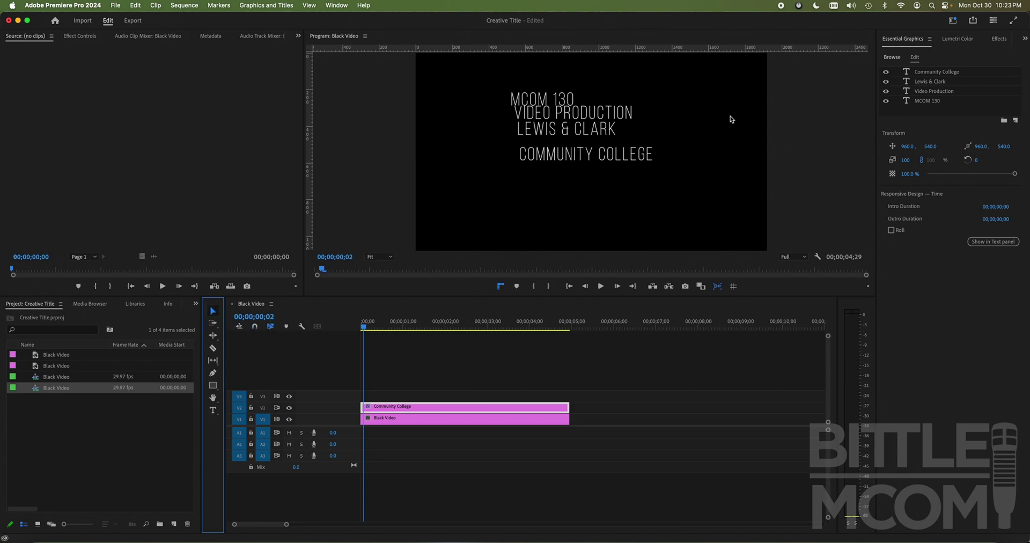
Step: Roughly reposition the four title lines in the frame, shifting MCOM 130 to X 818.8
click(540, 101)
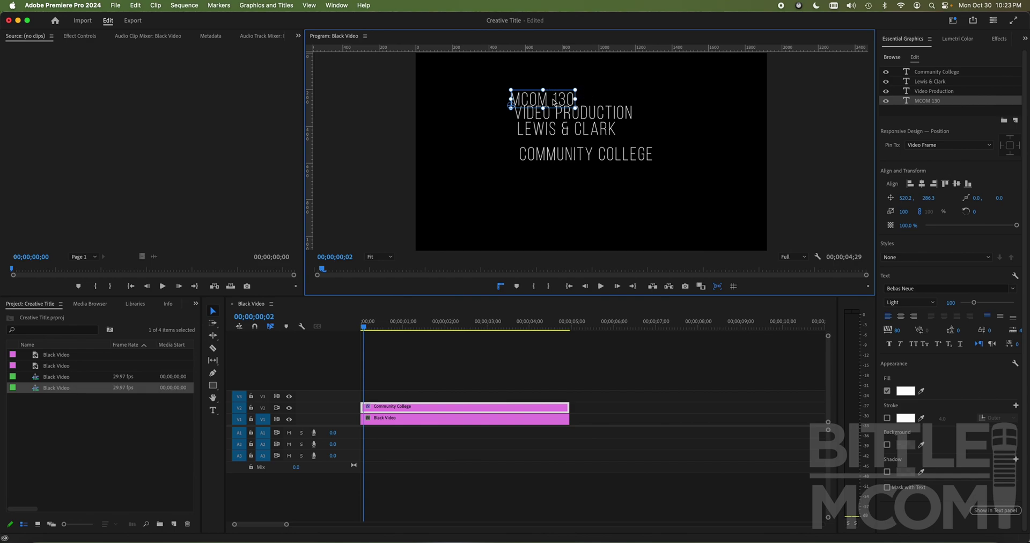
drag(542, 101, 605, 96)
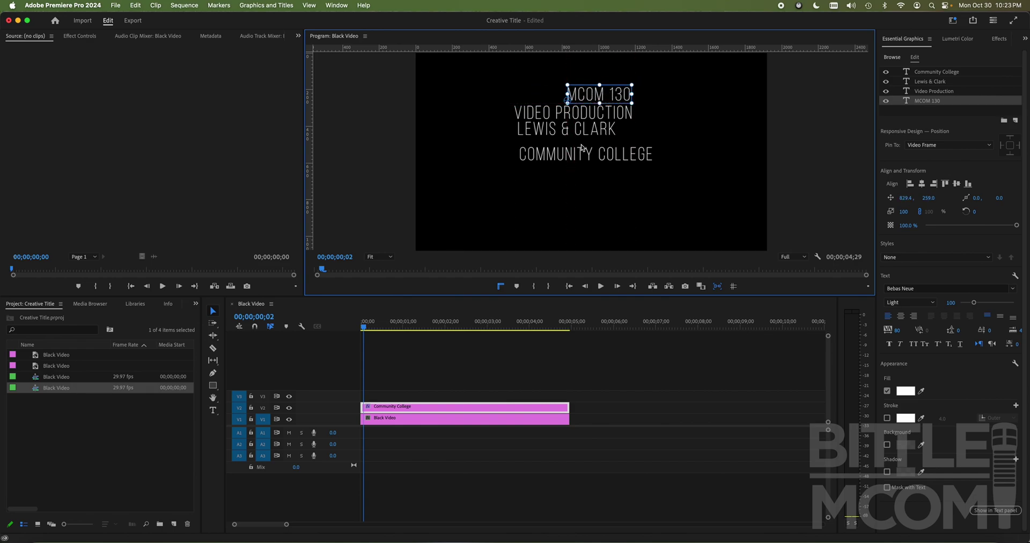
drag(585, 153, 573, 190)
drag(589, 134, 591, 152)
mouse_move(592, 112)
mouse_down()
mouse_move(591, 127)
mouse_move(599, 99)
mouse_move(570, 105)
mouse_move(581, 106)
mouse_up()
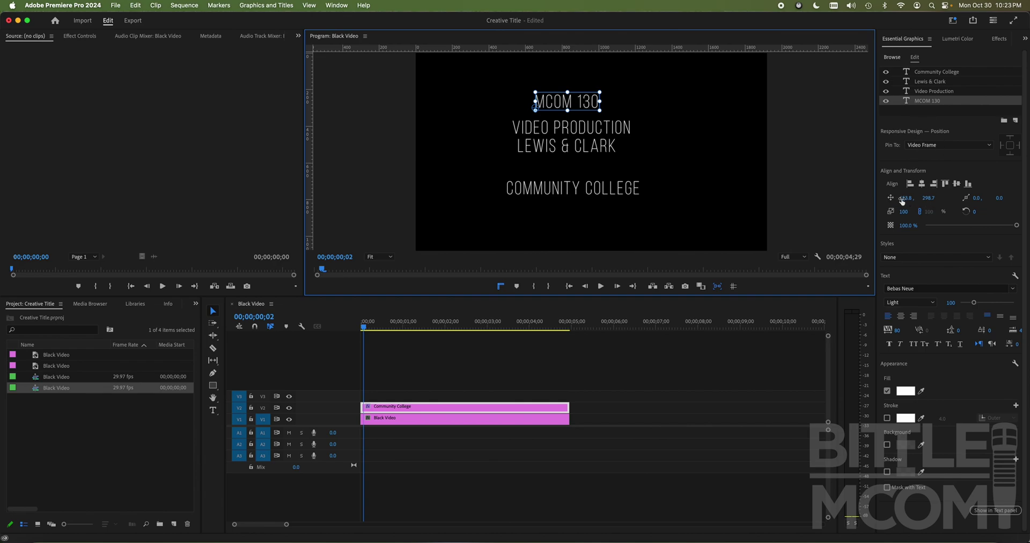
drag(905, 202, 926, 195)
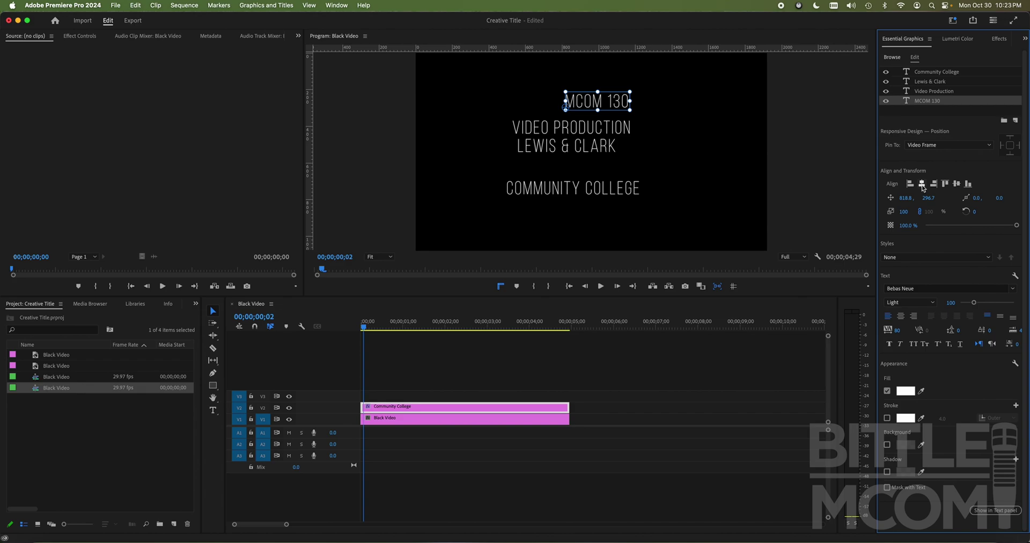
Step: Centre MCOM 130, Video Production, Lewis & Clark and Community College horizontally
click(922, 185)
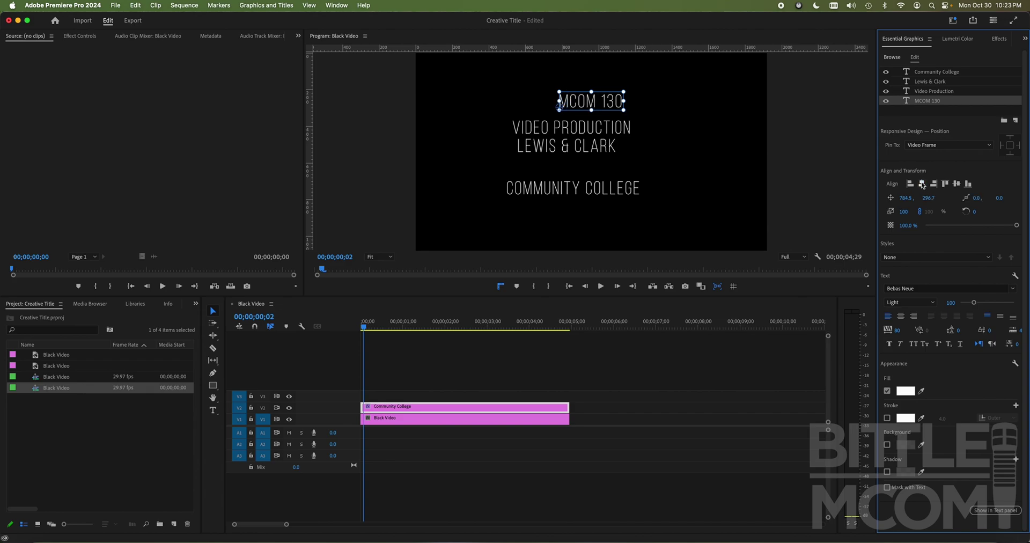
click(937, 91)
click(922, 185)
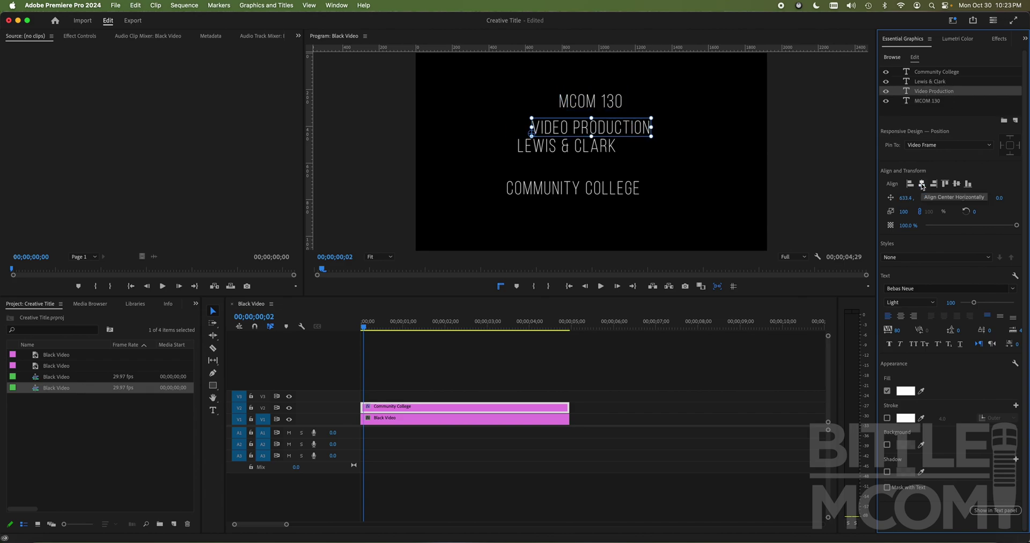
click(937, 82)
click(923, 185)
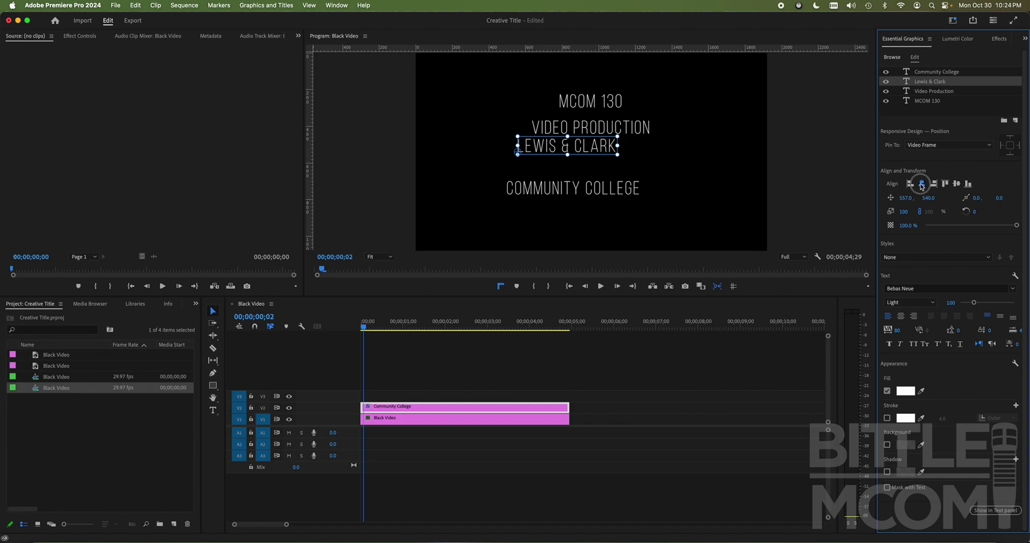
click(936, 72)
click(923, 186)
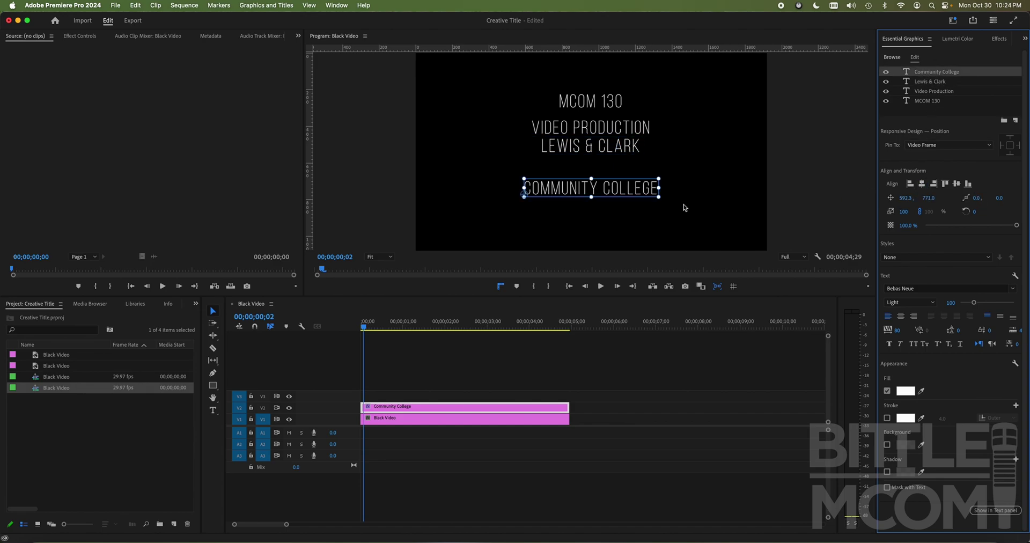
Step: Pull MCOM 130 down and Community College up into a tight stack, then deselect
drag(593, 104, 593, 111)
click(594, 188)
drag(594, 188, 593, 164)
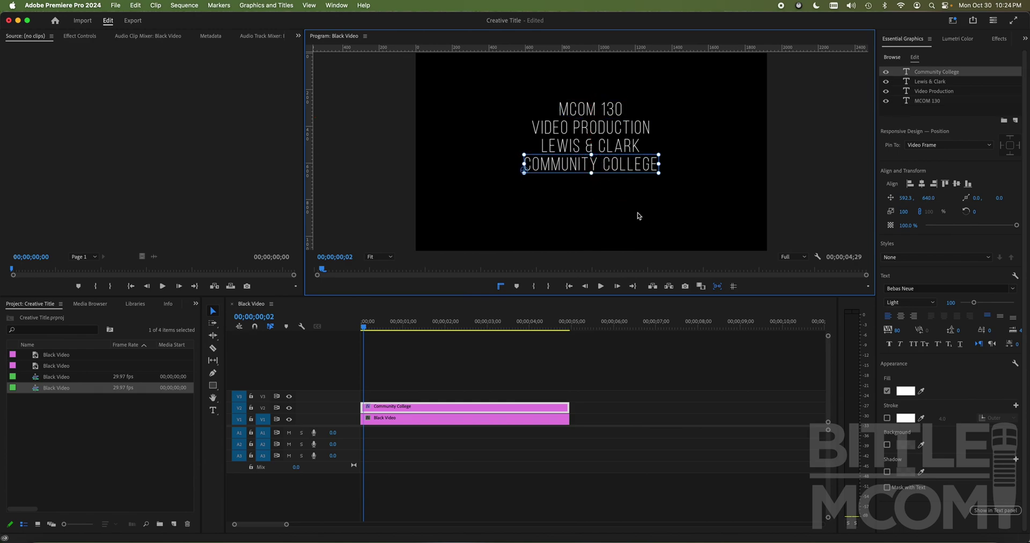
click(620, 214)
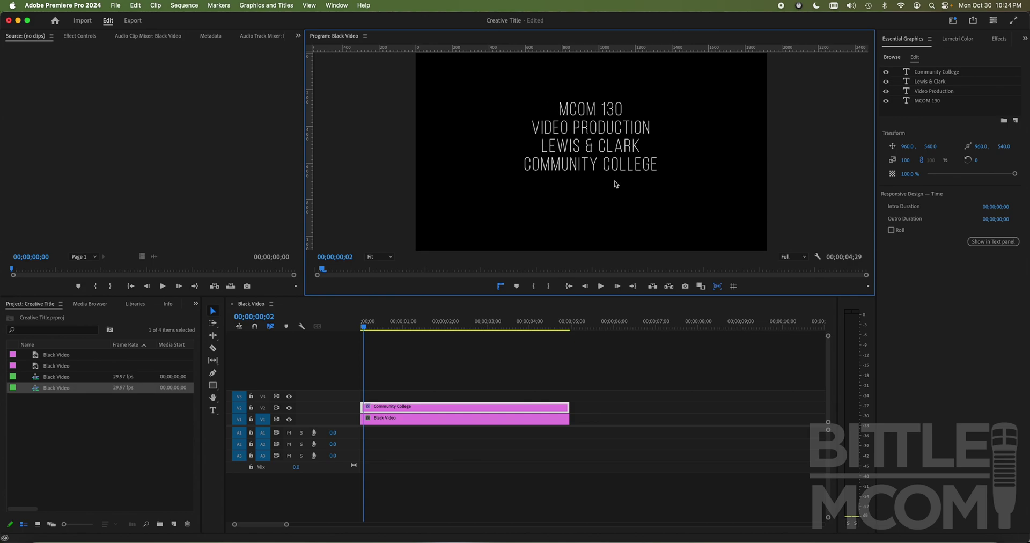
Step: Set the MCOM 130 text in Gotham Black
click(591, 113)
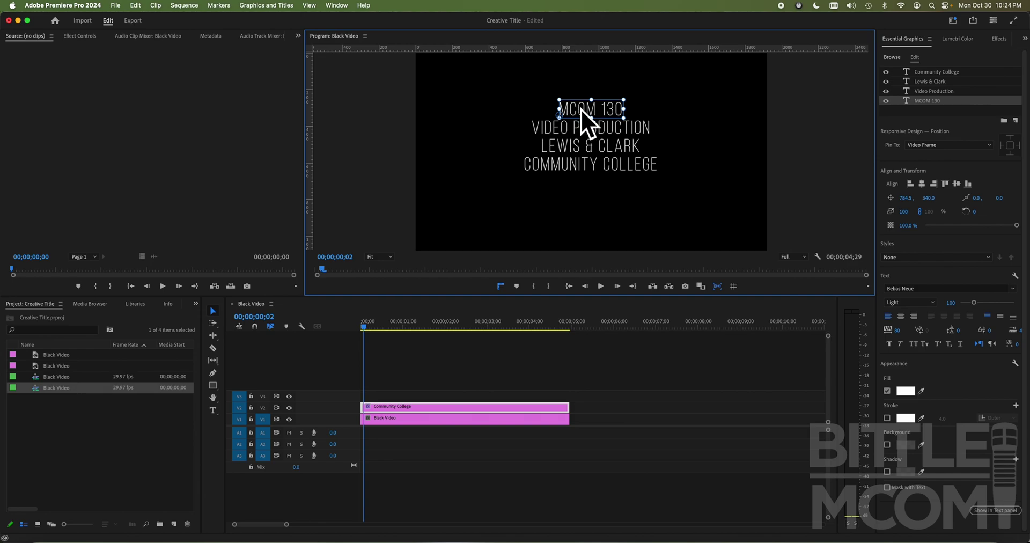
click(926, 105)
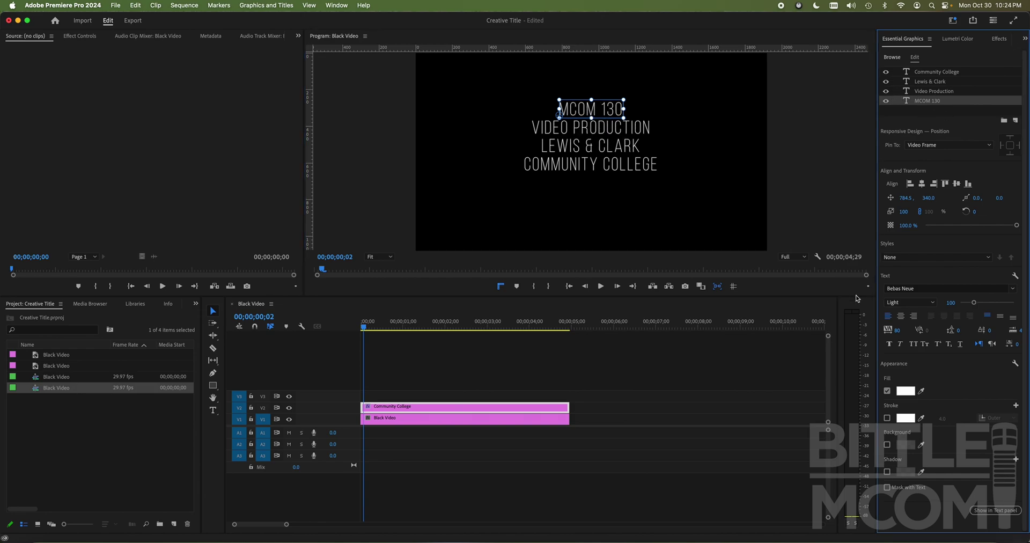
click(953, 289)
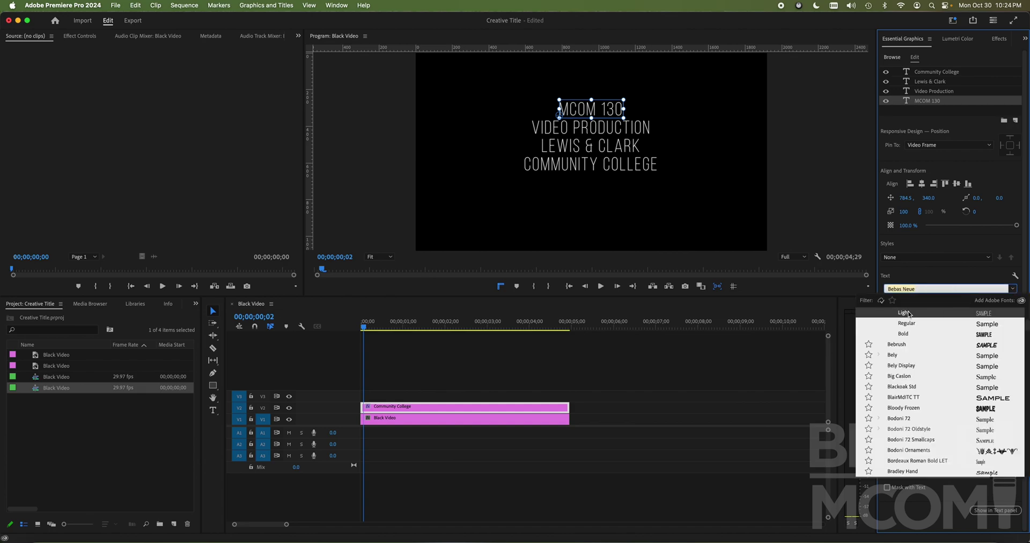
text(gotham)
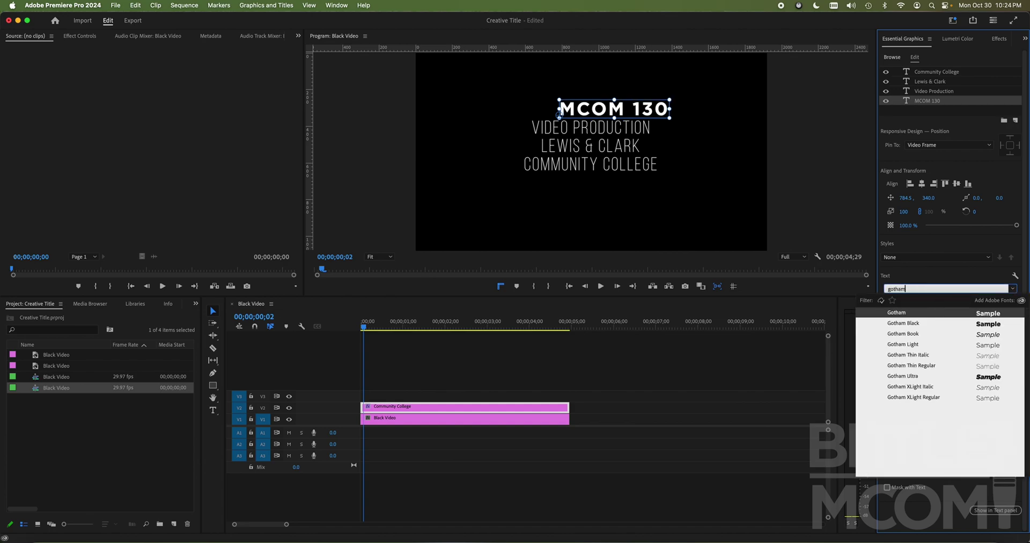
click(906, 323)
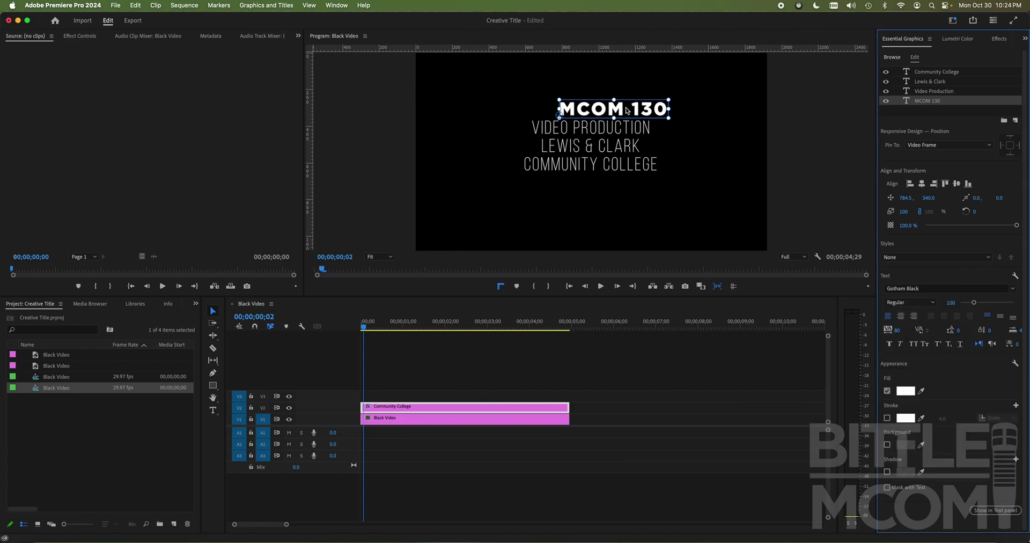
Step: Select Lewis & Clark and try the Metronauts Academy font on it
click(571, 129)
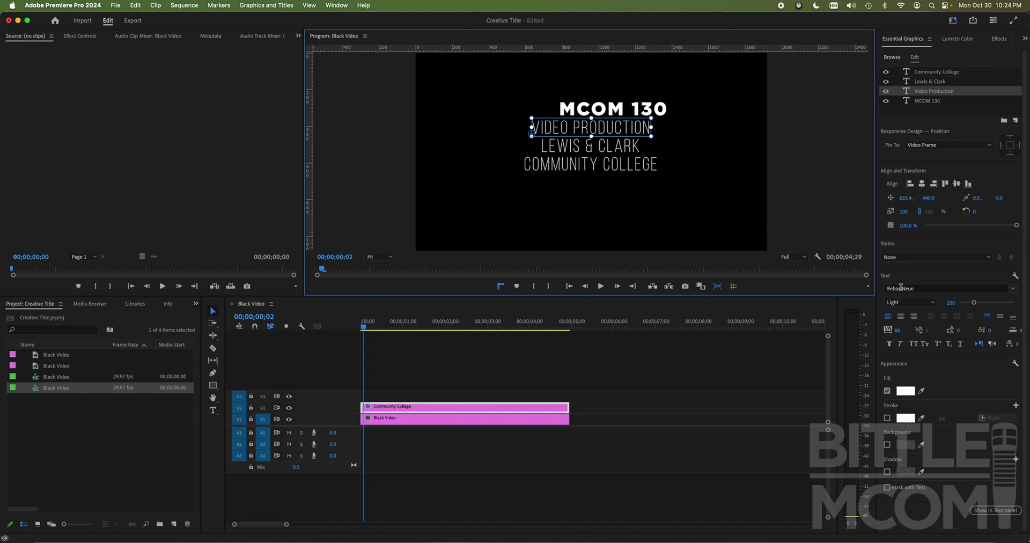
click(572, 149)
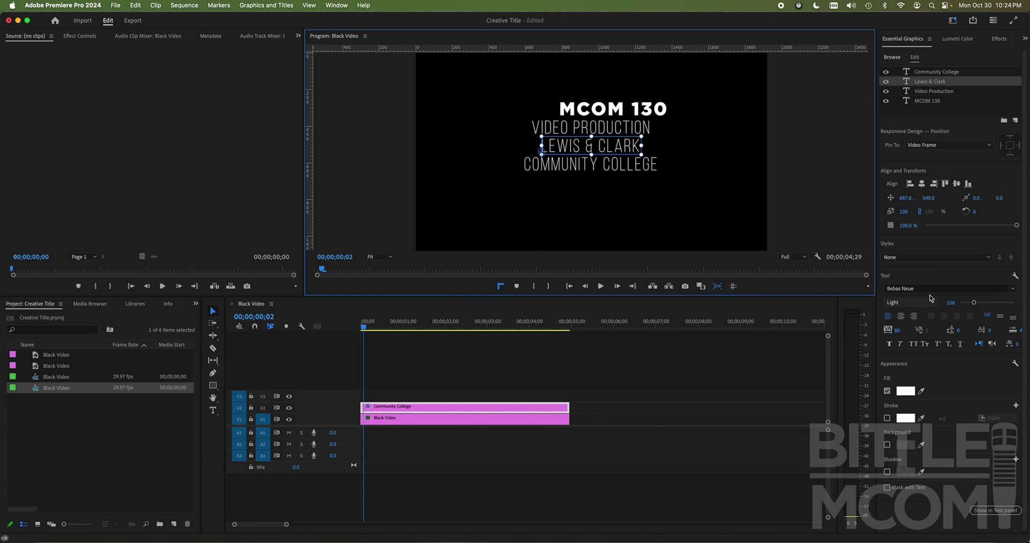
click(935, 83)
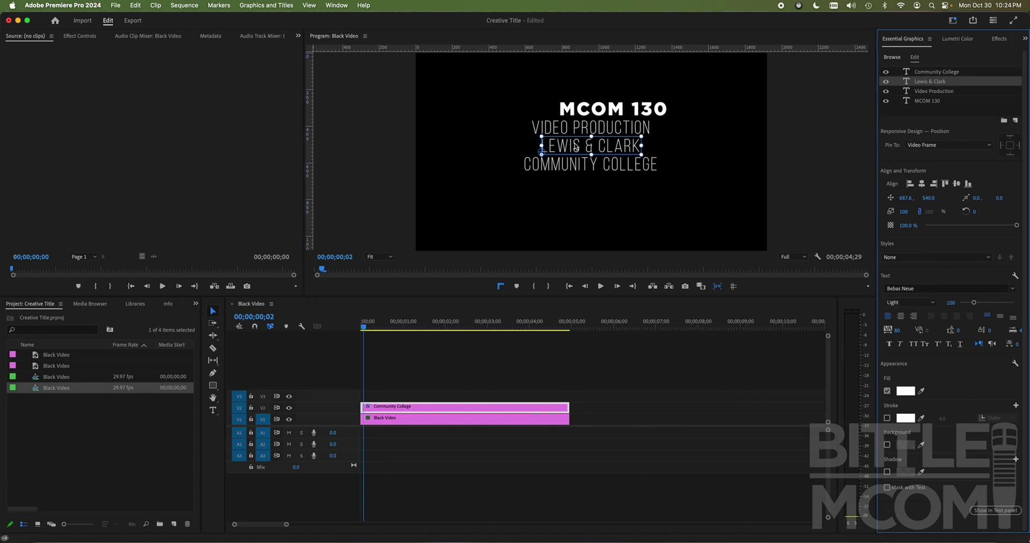
click(578, 147)
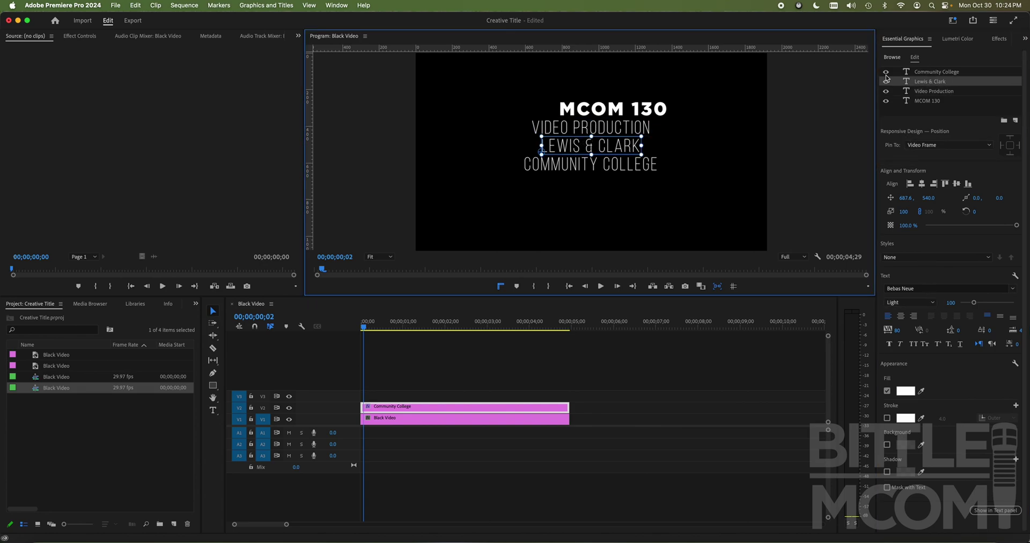
click(944, 289)
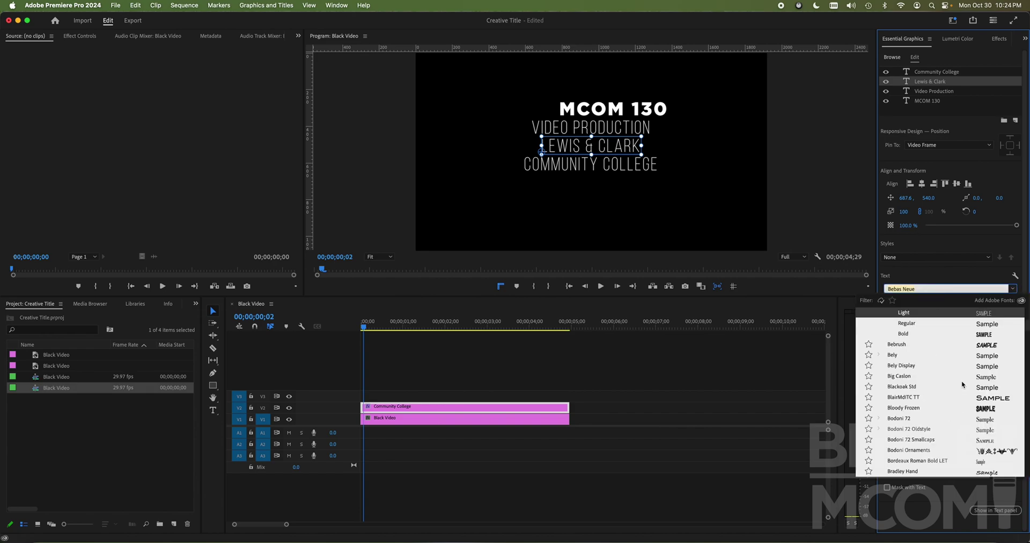
scroll(925, 410, down, 15)
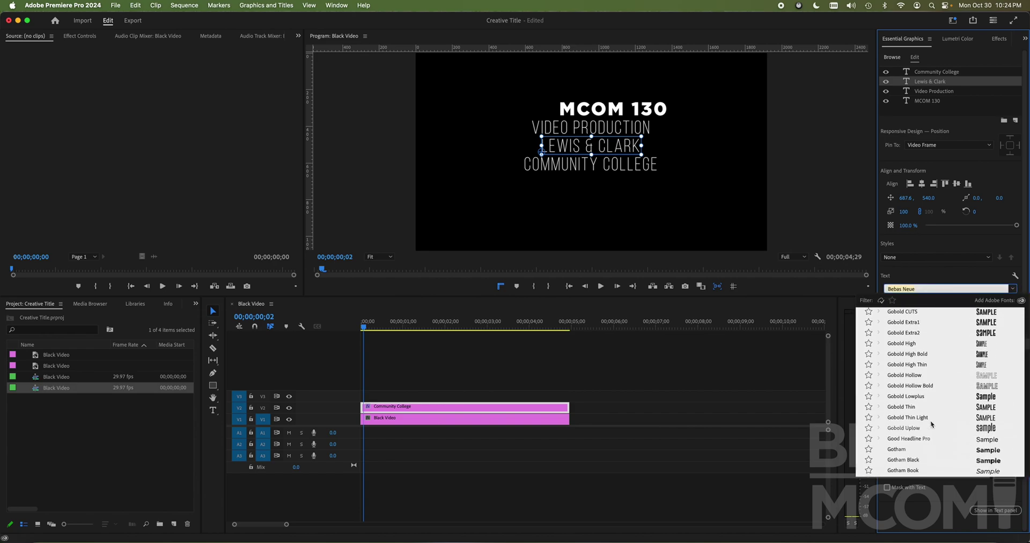
scroll(931, 424, down, 3)
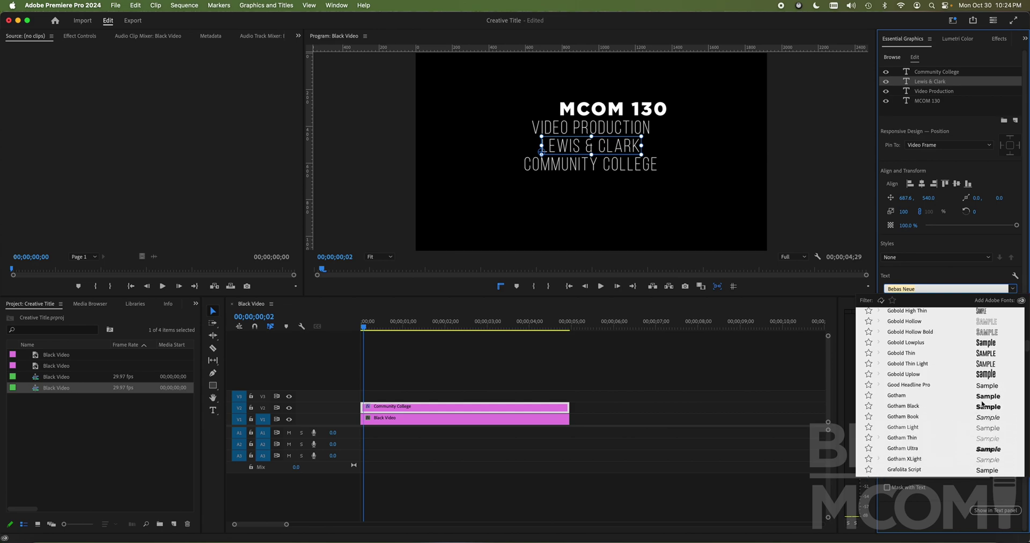
scroll(911, 424, down, 2)
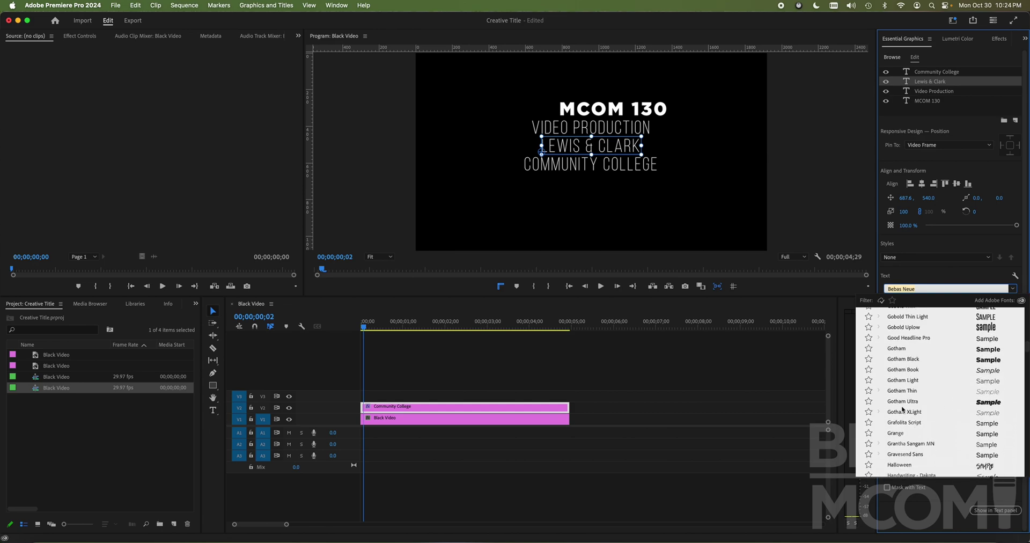
scroll(903, 410, down, 10)
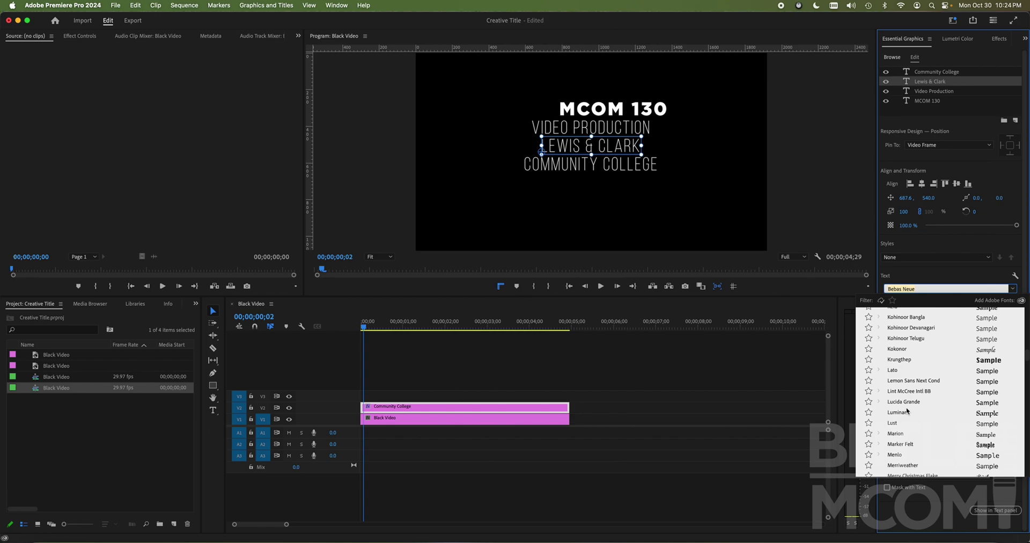
scroll(907, 411, down, 6)
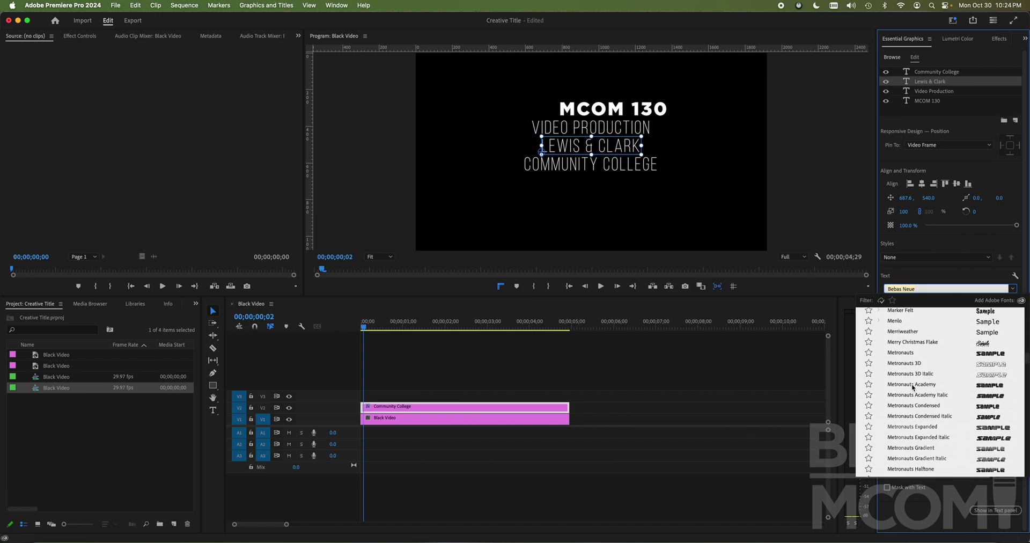
click(913, 385)
Step: Change Lewis & Clark to Ninja Garden Semi-Italic and shift it left to the snapping guide
click(983, 290)
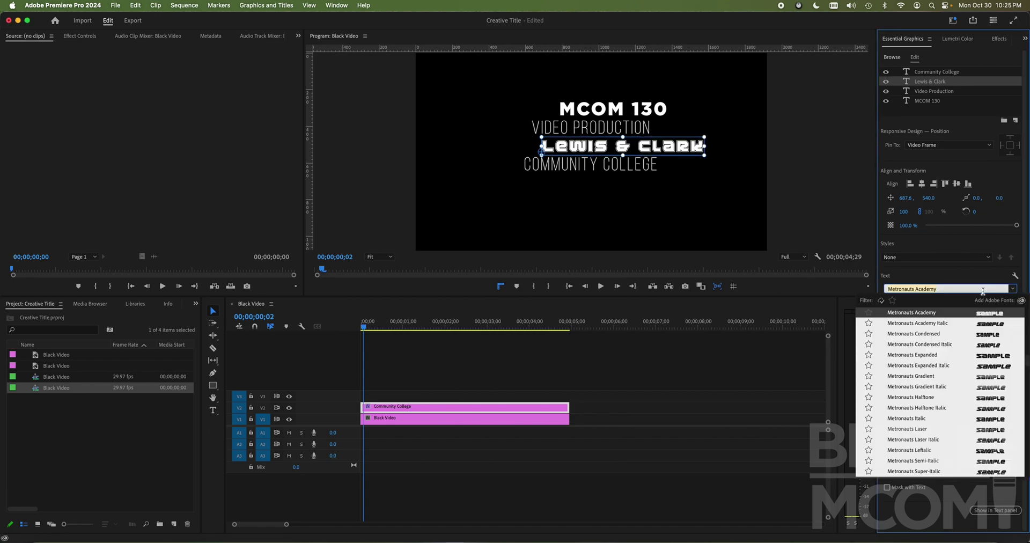
scroll(930, 419, down, 10)
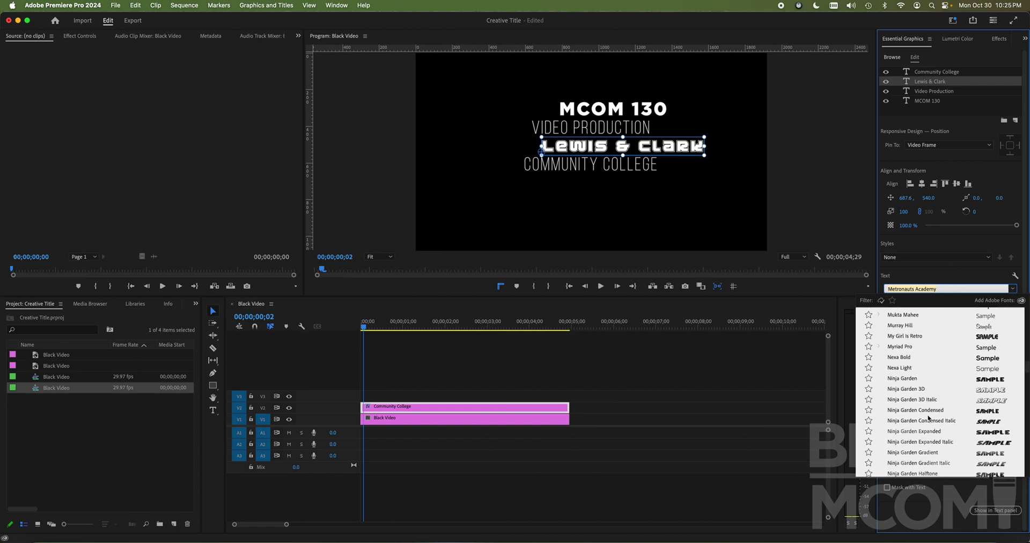
click(906, 379)
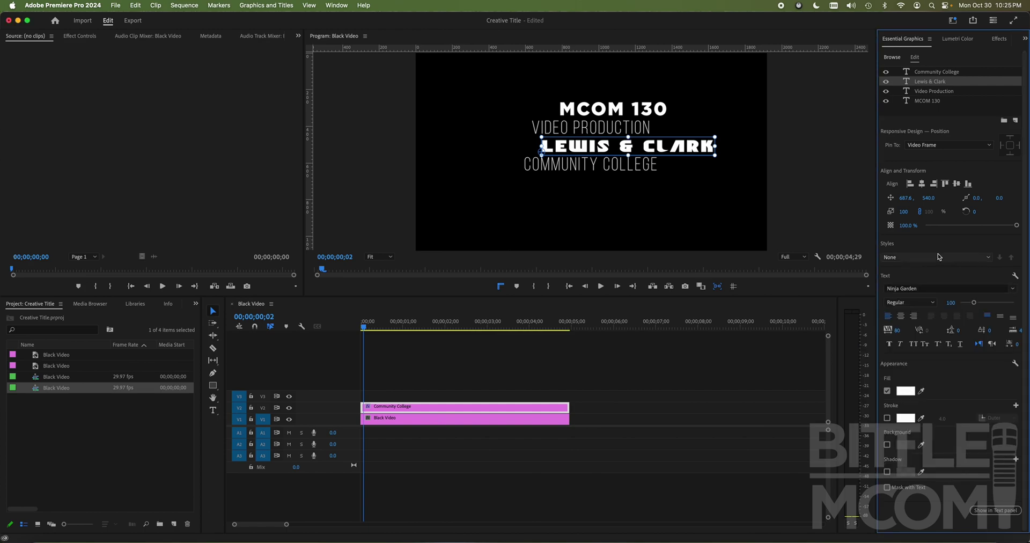
click(920, 289)
scroll(937, 415, down, 3)
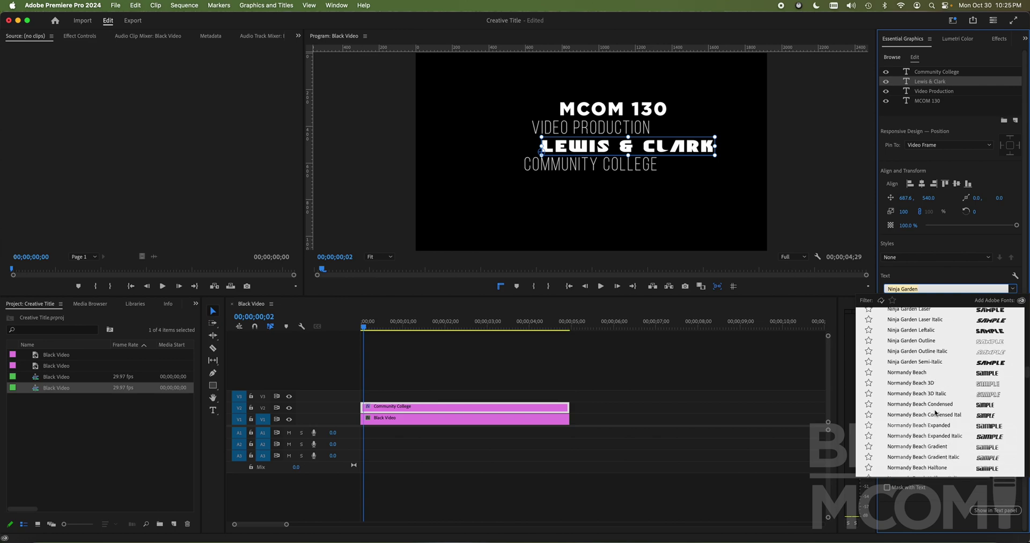
click(921, 361)
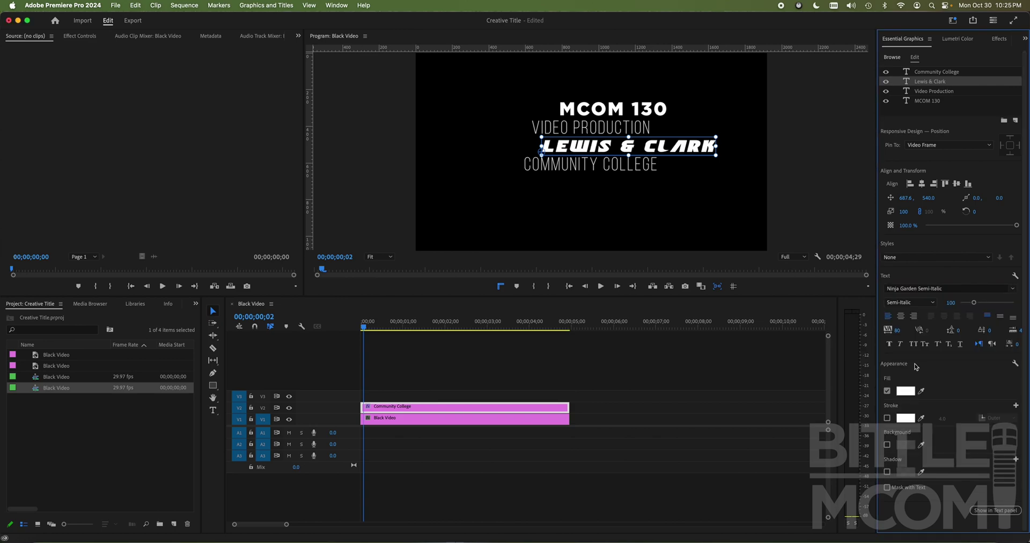
drag(663, 149, 631, 147)
Step: Set Community College in Gilroy, then shift it and Video Production left to the same edge
click(623, 168)
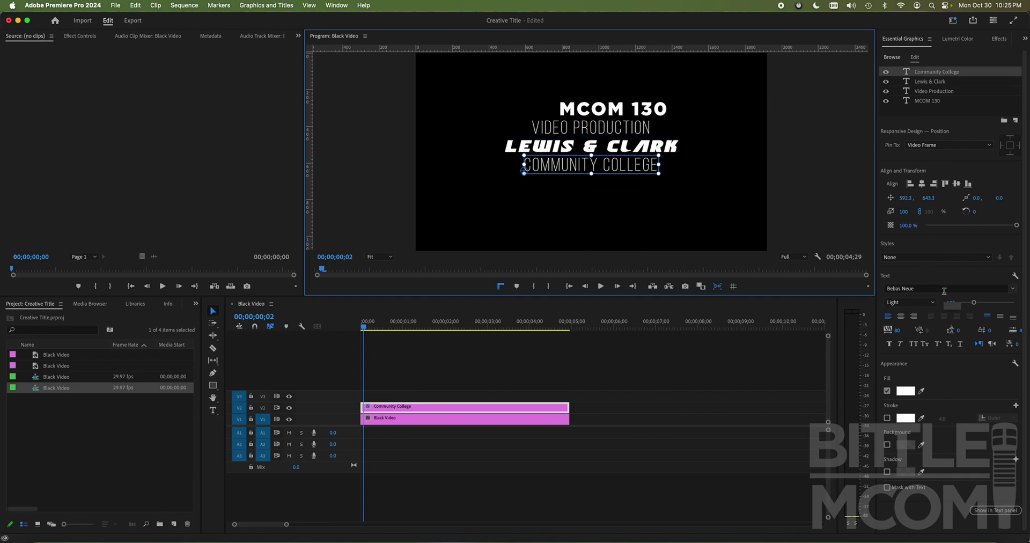
click(926, 289)
scroll(919, 381, down, 5)
scroll(919, 382, down, 5)
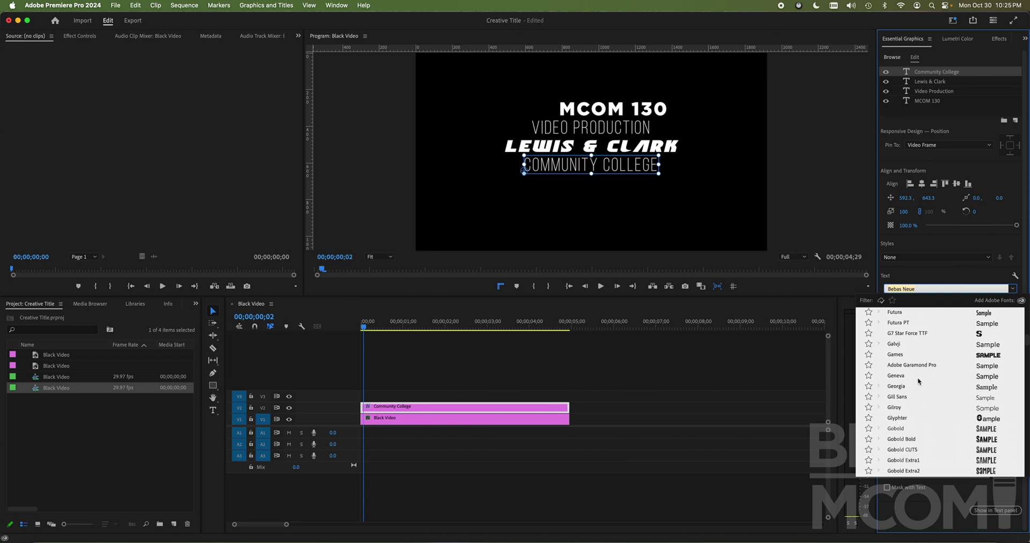
scroll(920, 382, down, 5)
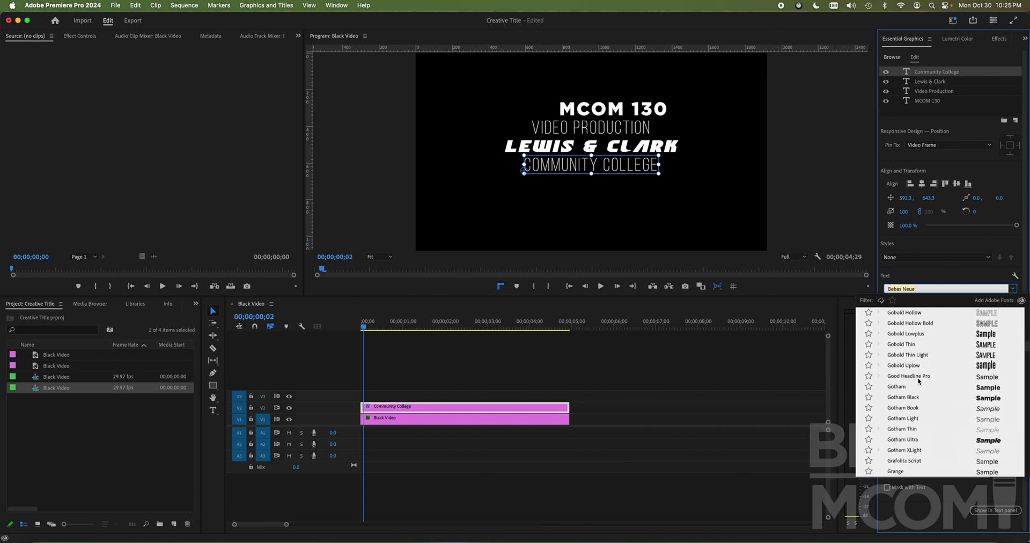
scroll(918, 382, up, 5)
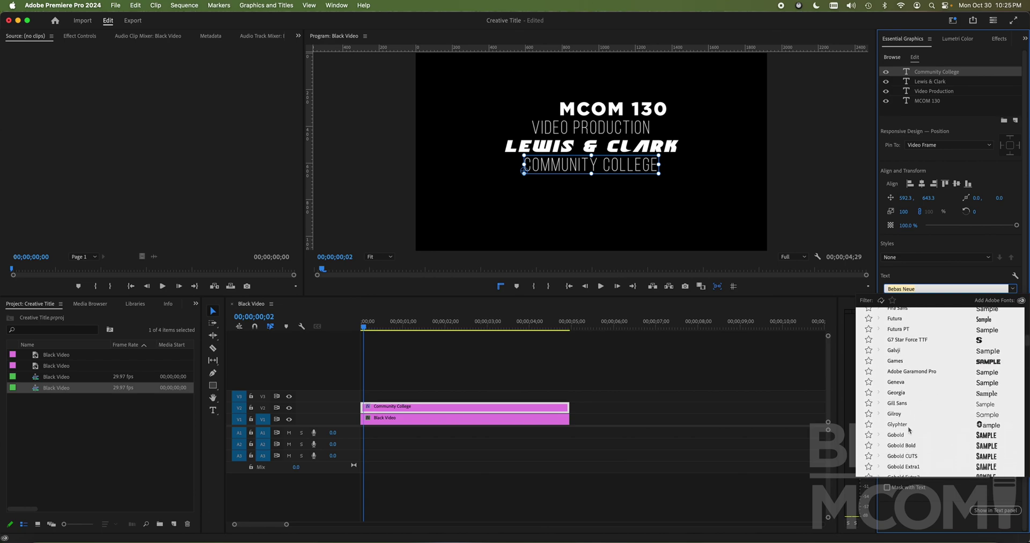
click(895, 416)
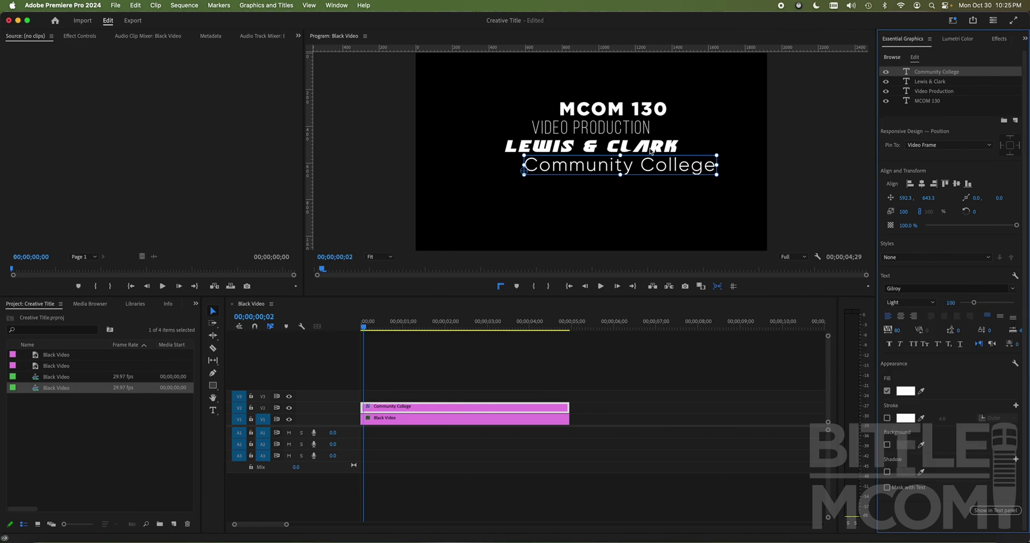
drag(661, 167, 636, 167)
drag(626, 130, 595, 111)
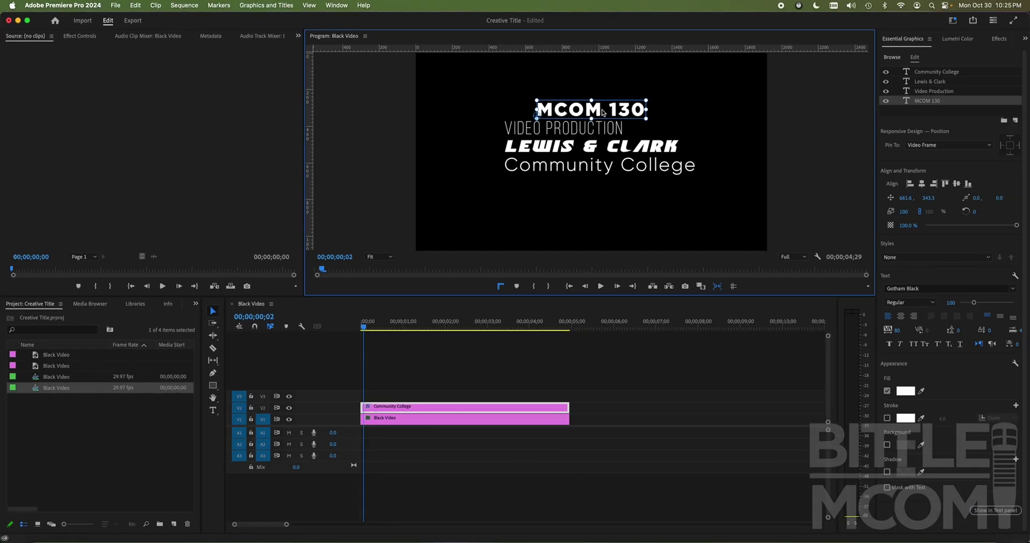
Step: Drag the MCOM 130 text up and left, then move its anchor point to the text centre
drag(603, 112, 551, 99)
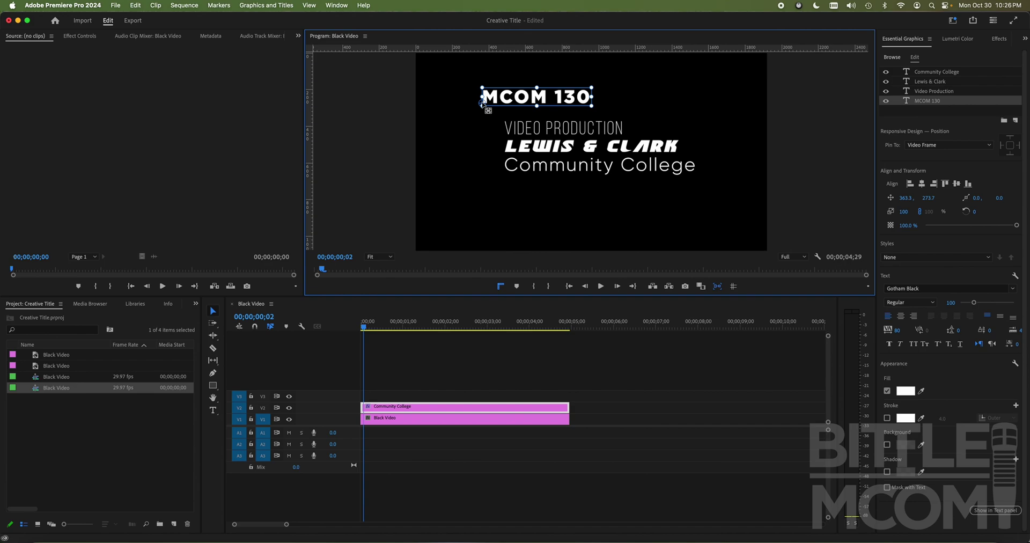
drag(483, 103, 522, 124)
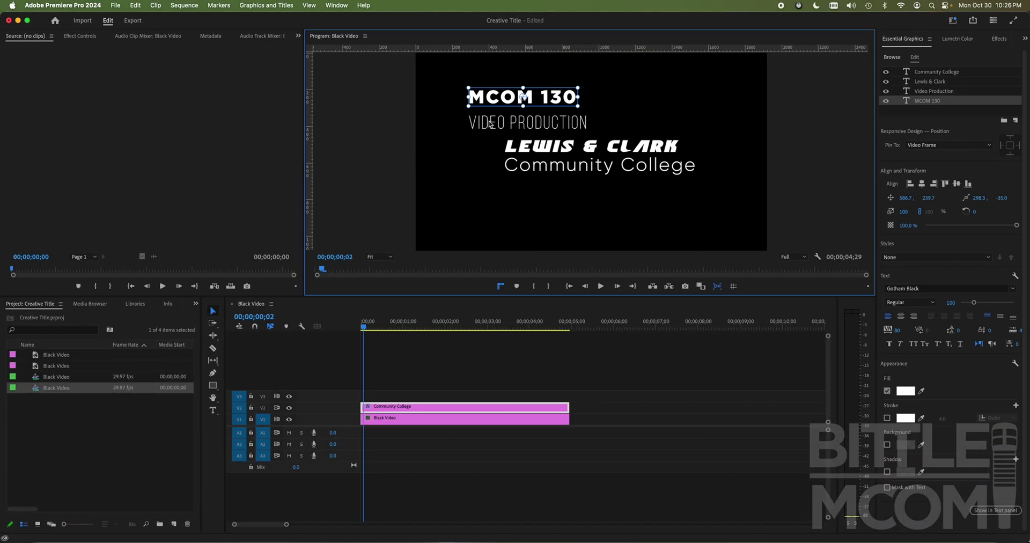
Step: In Effect Controls, test rotating the Video Production text, then undo it
click(507, 123)
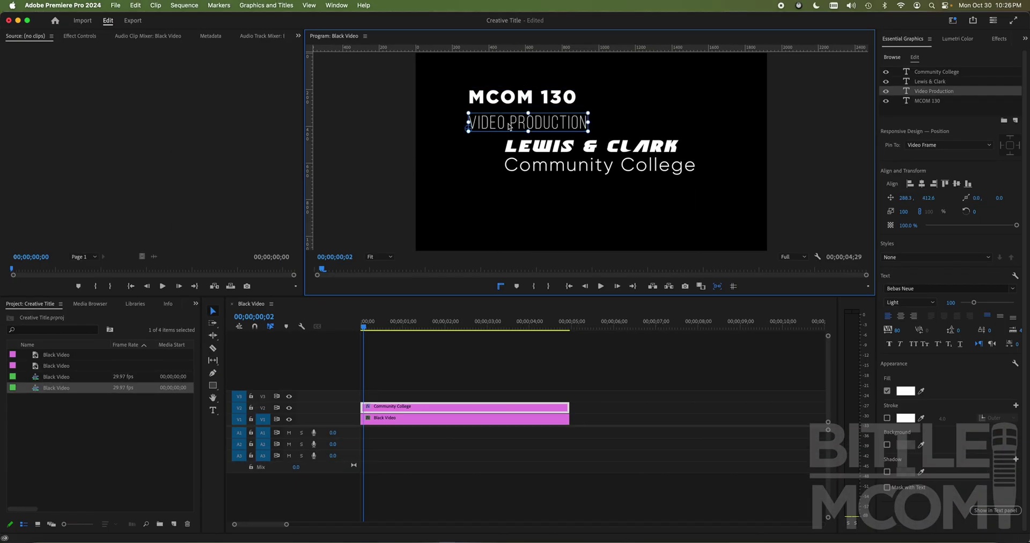
click(87, 36)
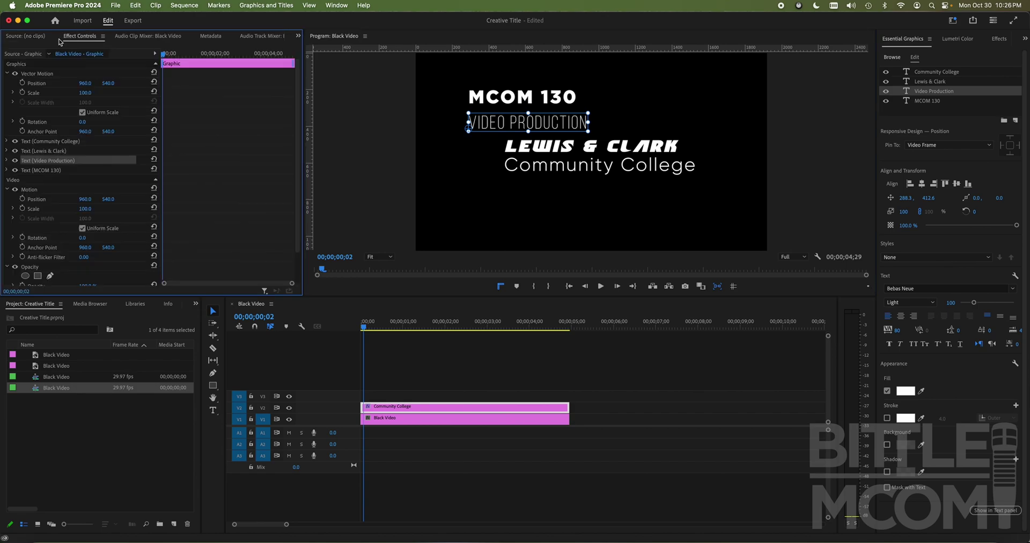
click(7, 161)
scroll(16, 229, down, 5)
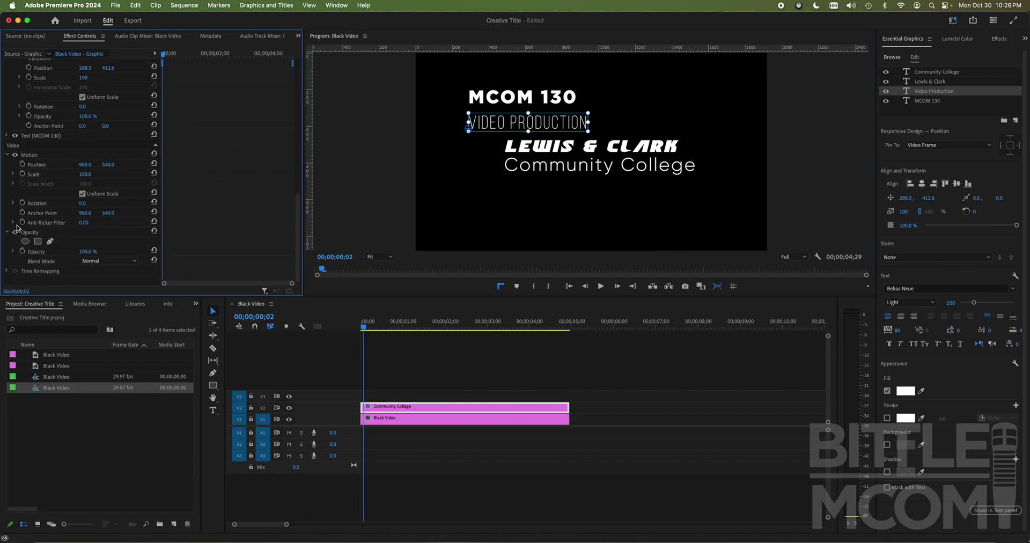
scroll(16, 227, up, 3)
click(7, 233)
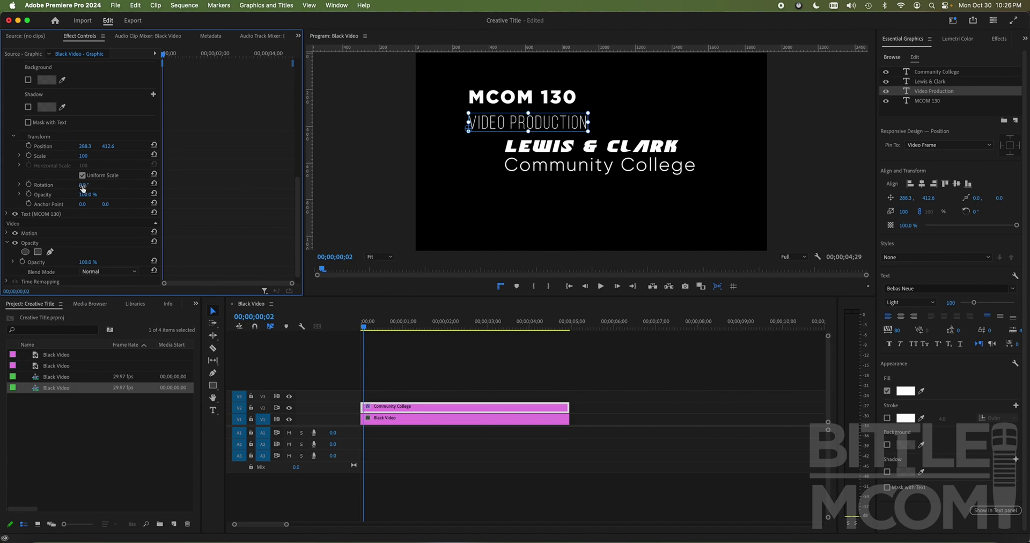
mouse_move(83, 185)
mouse_down()
mouse_move(131, 185)
mouse_move(69, 185)
mouse_move(123, 185)
mouse_move(89, 185)
mouse_up()
key(super+z)
Step: Test rotating and scaling MCOM 130, undoing back to 0° rotation and 100 scale
click(523, 97)
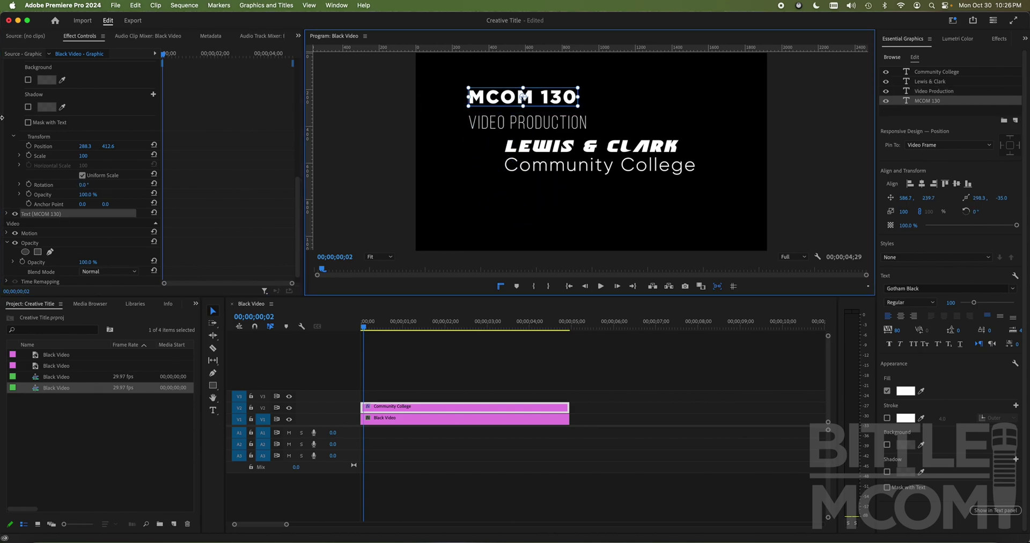
click(7, 213)
scroll(25, 224, down, 4)
scroll(26, 224, down, 5)
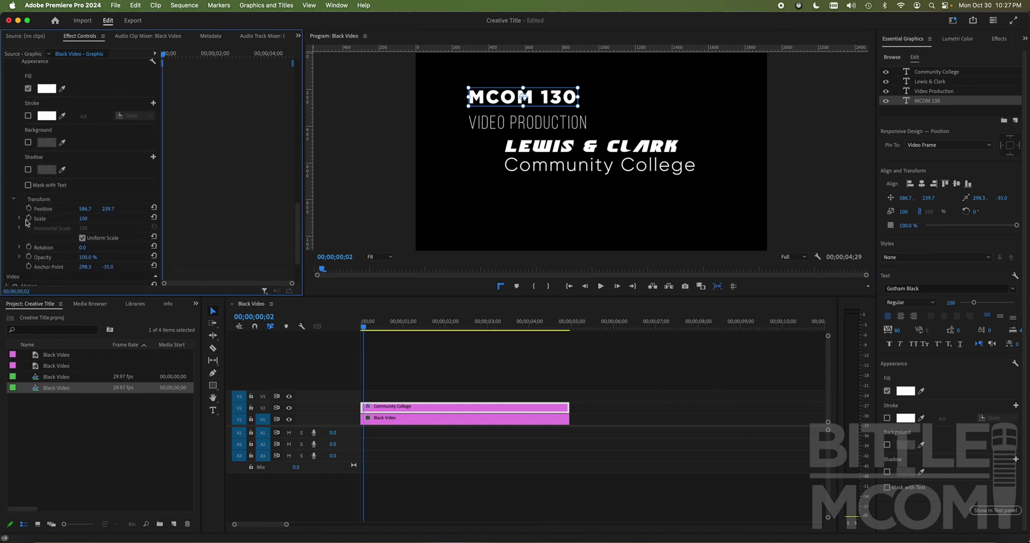
mouse_move(81, 249)
mouse_down()
mouse_move(51, 248)
mouse_move(81, 249)
mouse_up()
drag(84, 218, 92, 219)
key(super+z)
Step: Centre the VIDEO PRODUCTION anchor point on its text after briefly testing its scale
click(524, 123)
scroll(90, 234, down, 3)
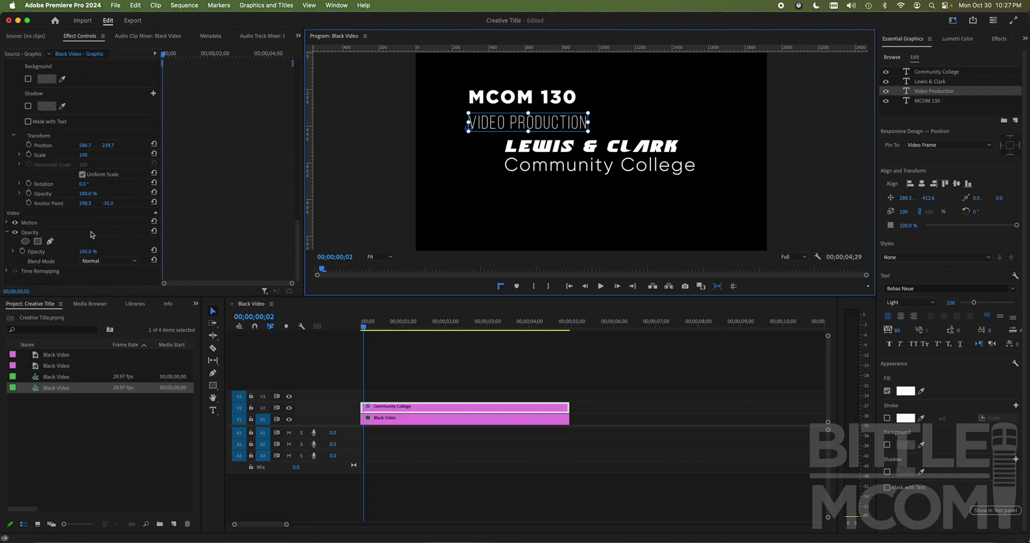
scroll(36, 247, up, 10)
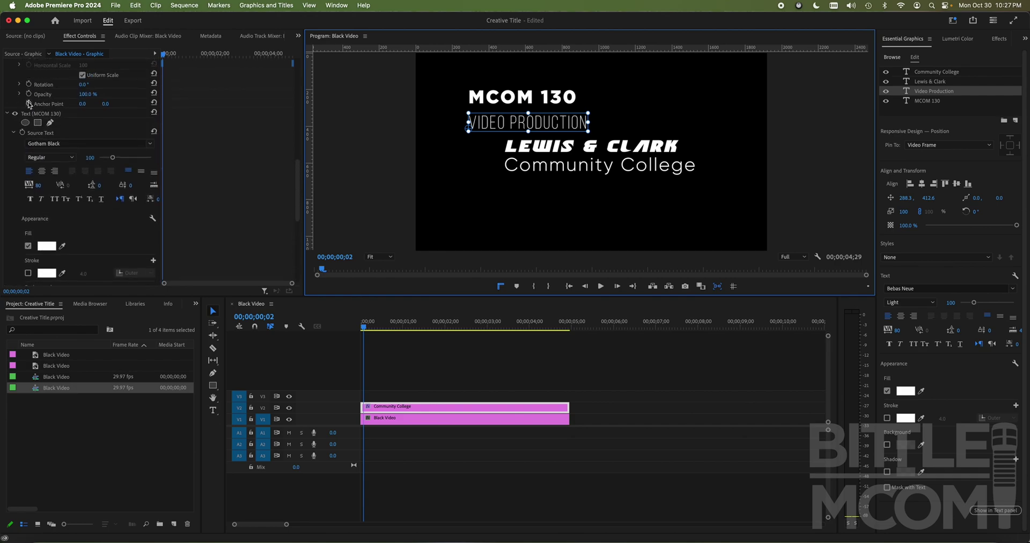
scroll(39, 155, up, 1)
scroll(40, 155, down, 6)
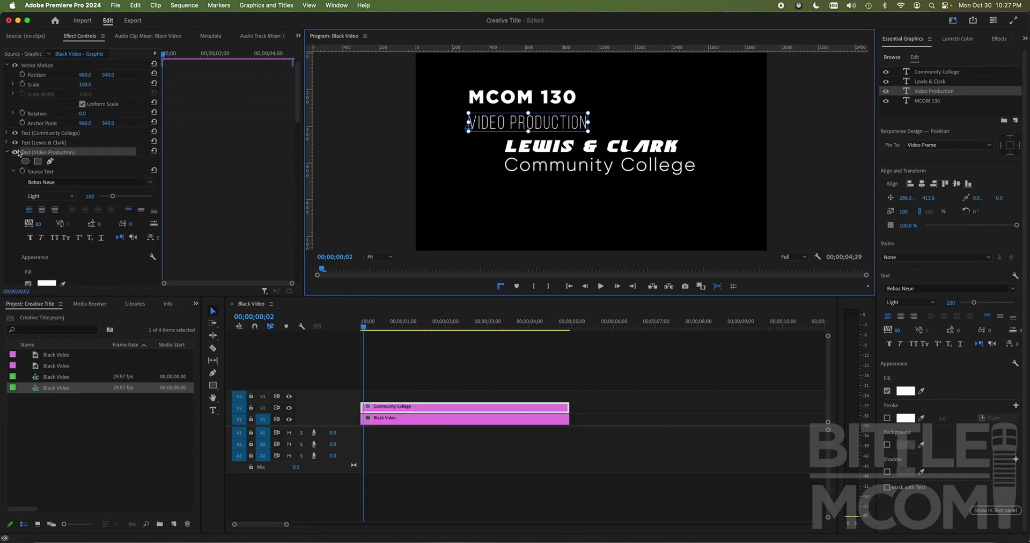
scroll(56, 171, up, 5)
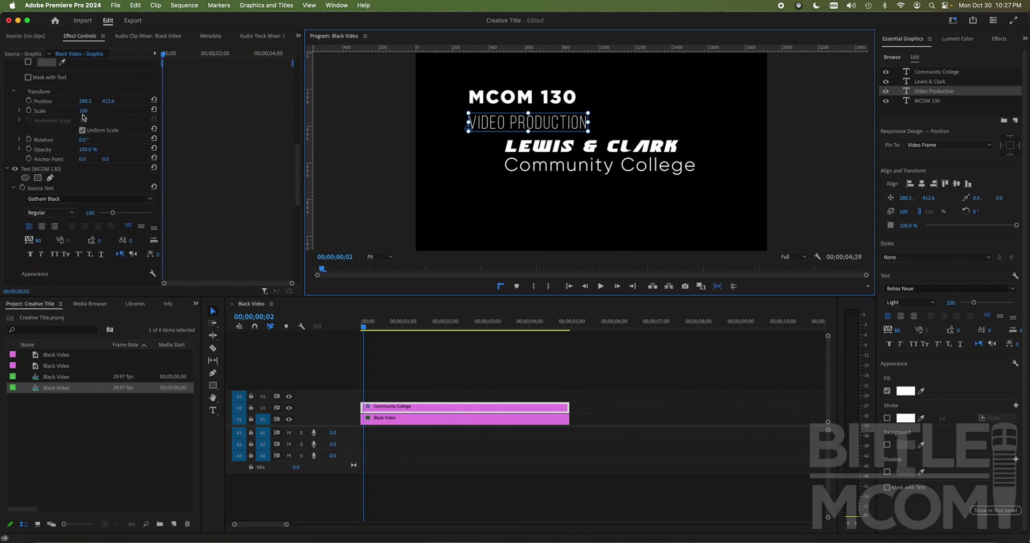
drag(83, 111, 135, 127)
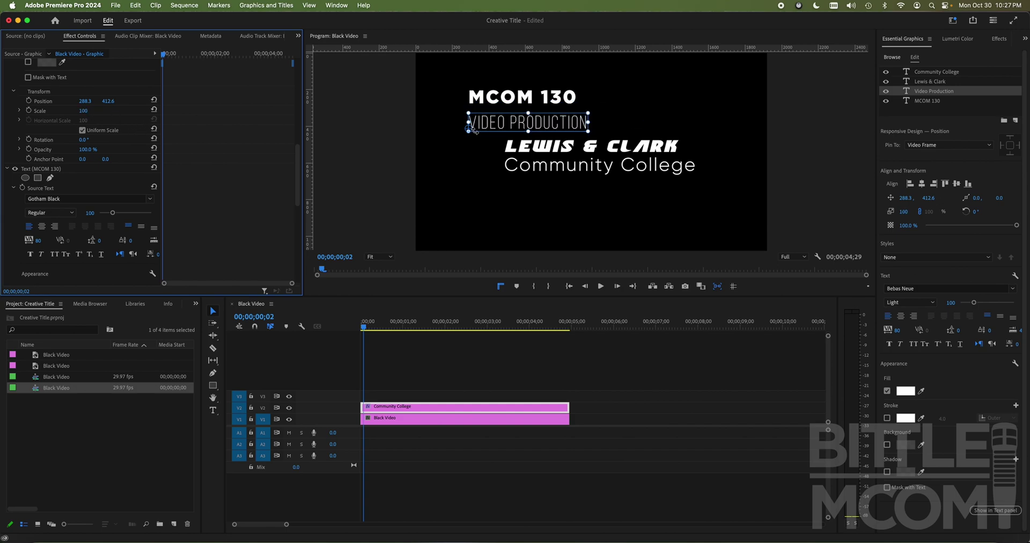
drag(469, 128, 595, 148)
Step: Move the Community College anchor point from its left edge to the text centre
click(595, 149)
click(598, 167)
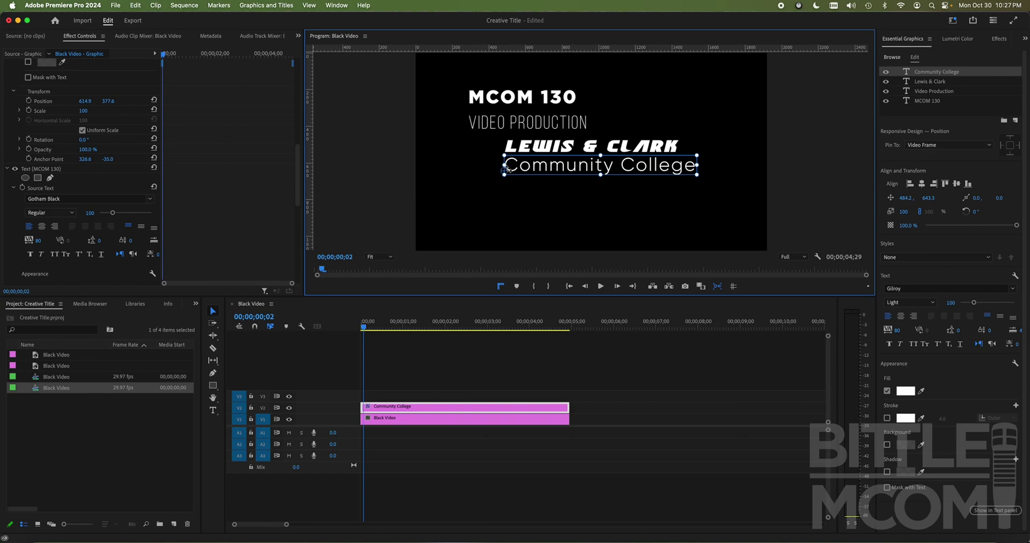
drag(505, 170, 601, 166)
mouse_move(980, 198)
mouse_down()
mouse_move(968, 197)
mouse_move(1011, 197)
mouse_move(980, 198)
mouse_up()
Step: Align MCOM 130, VIDEO PRODUCTION, LEWIS & CLARK and Community College each to horizontal centre (X 960)
click(631, 212)
click(519, 101)
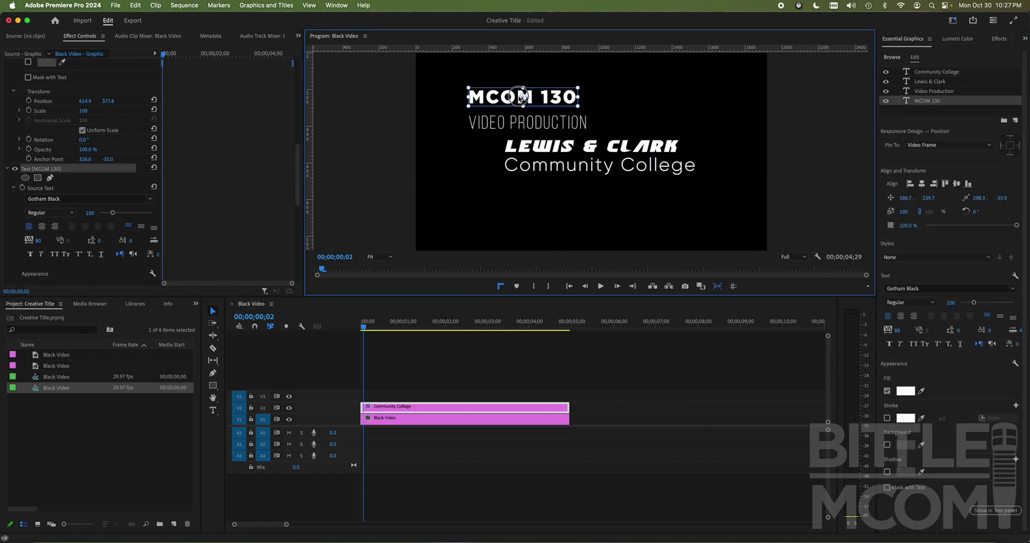
click(534, 117)
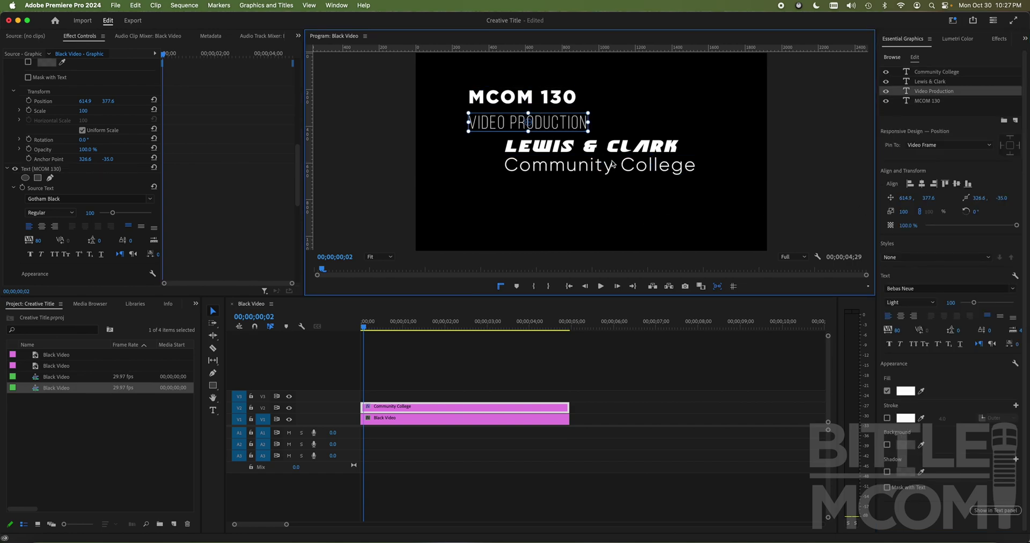
click(533, 97)
click(921, 183)
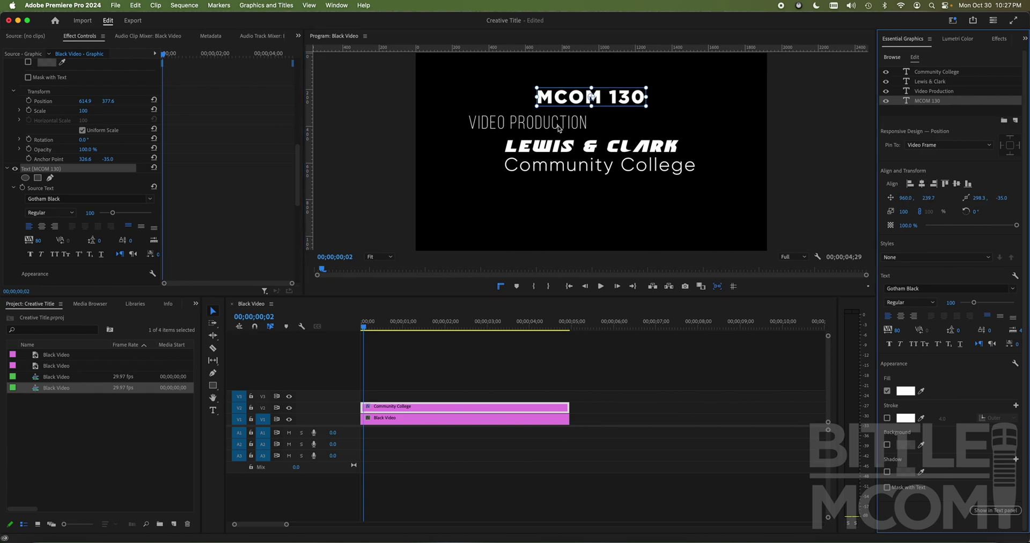
click(558, 126)
click(921, 183)
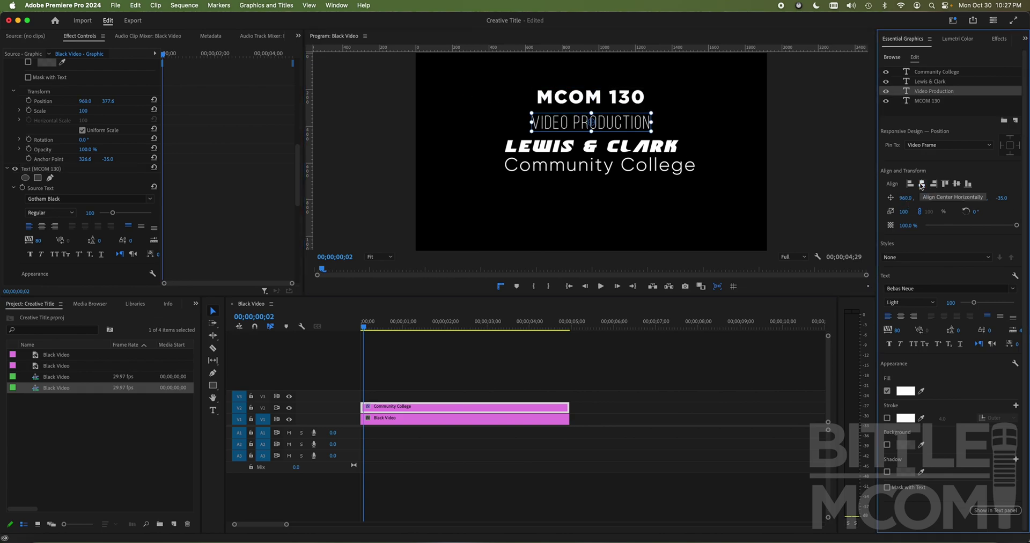
click(605, 153)
click(922, 184)
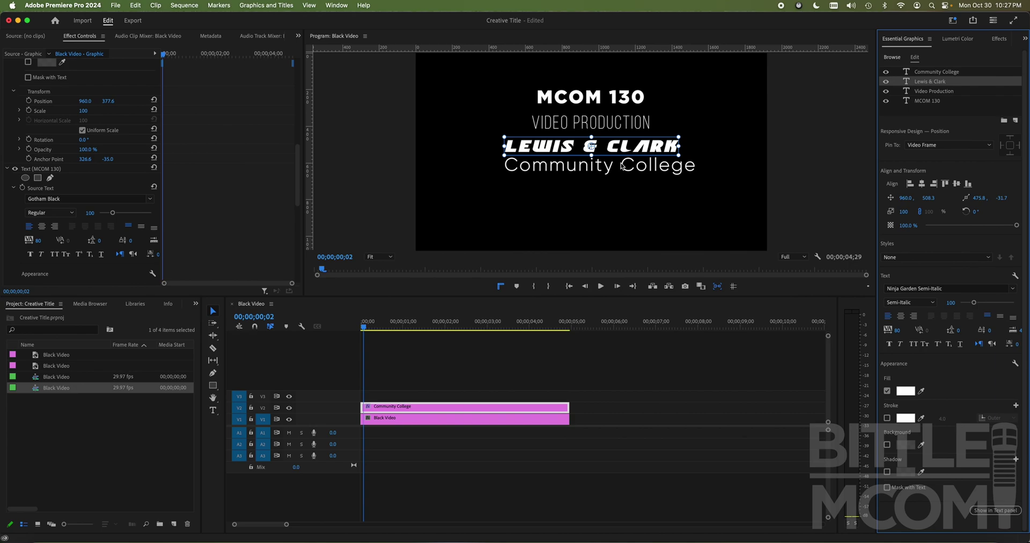
click(622, 165)
click(921, 183)
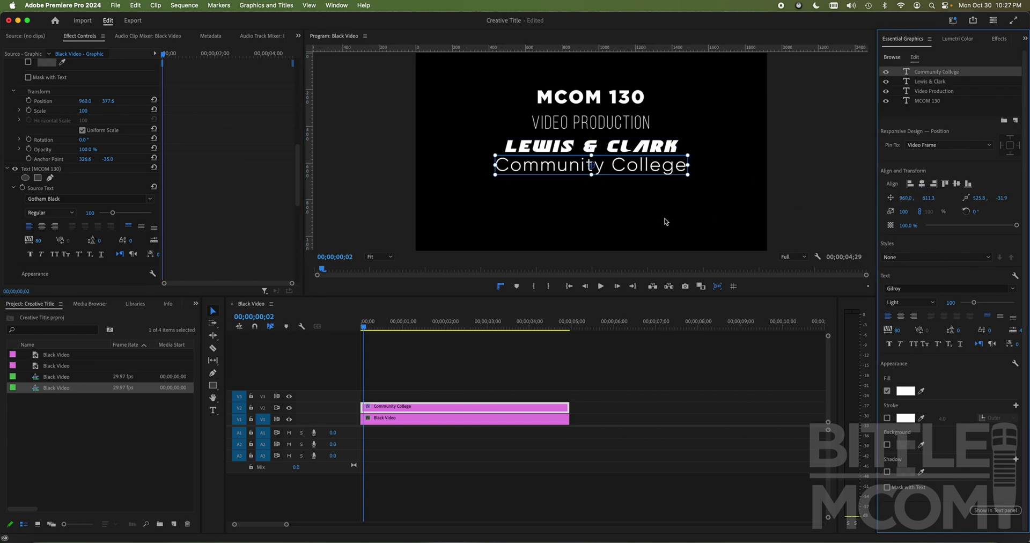
click(657, 219)
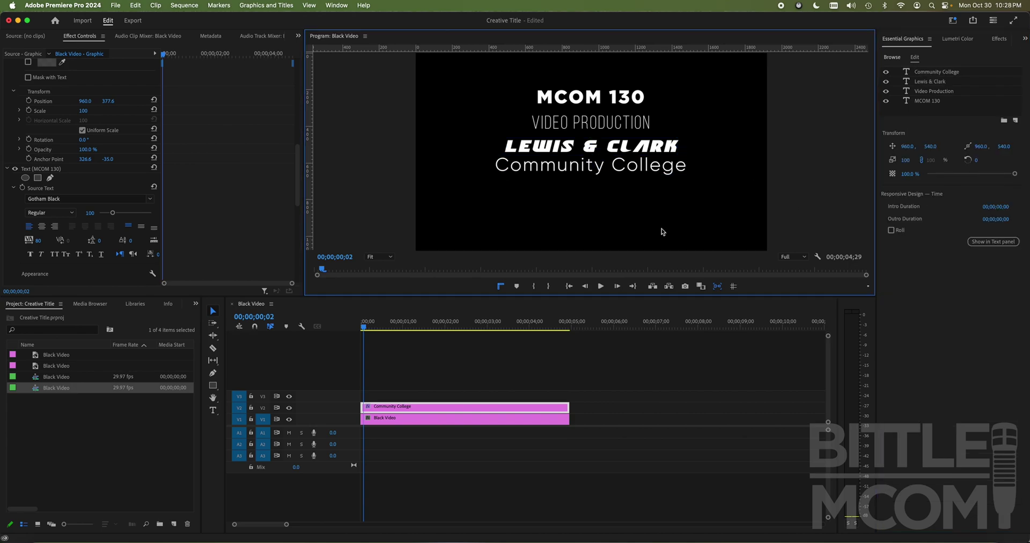
Step: Adjust Community College's letter spacing, then snap it back to the frame centre
click(594, 103)
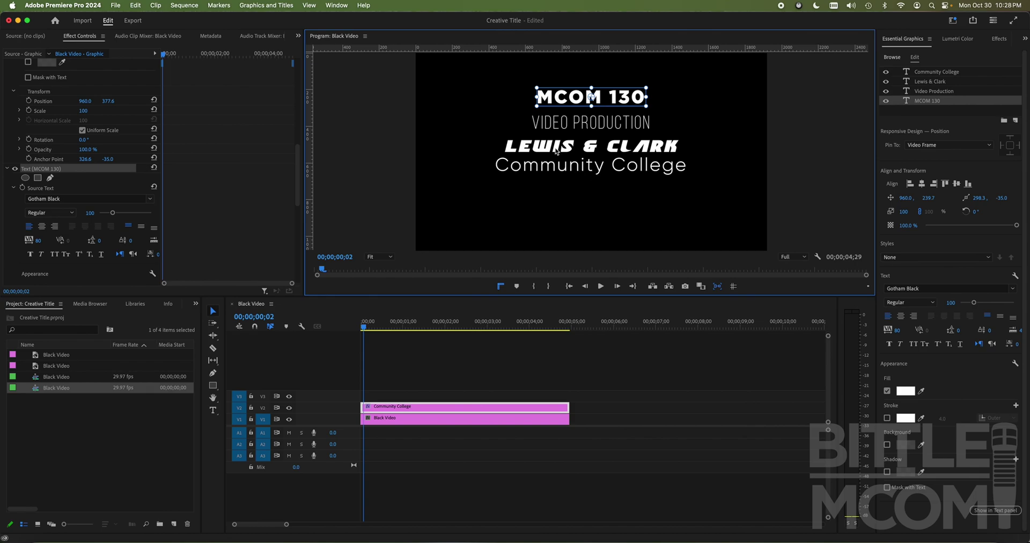
click(514, 149)
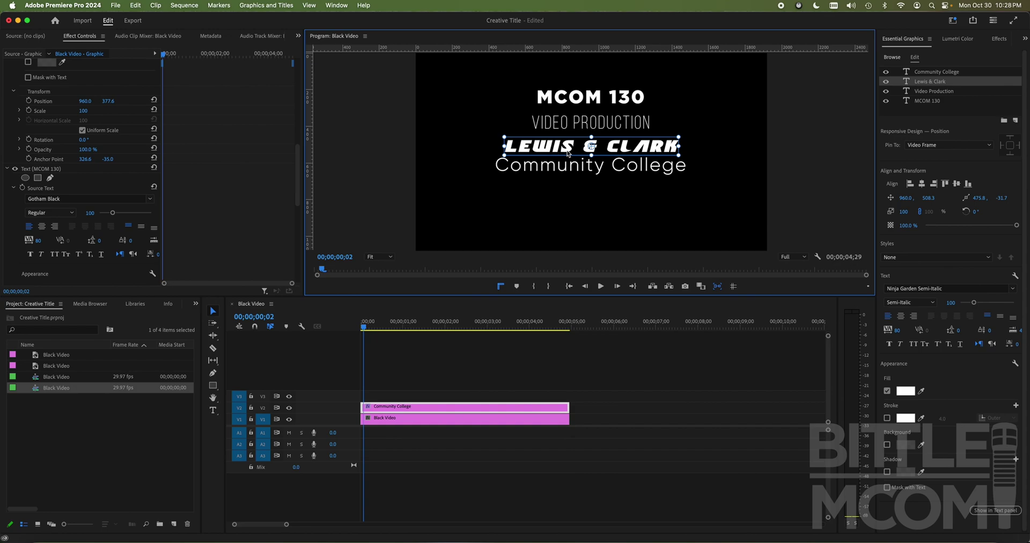
click(585, 168)
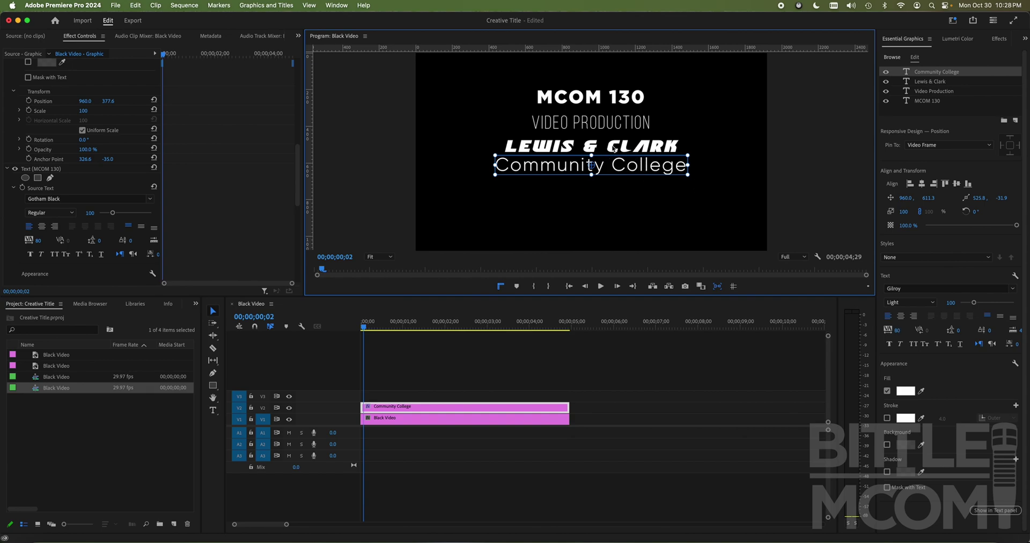
drag(897, 330, 875, 330)
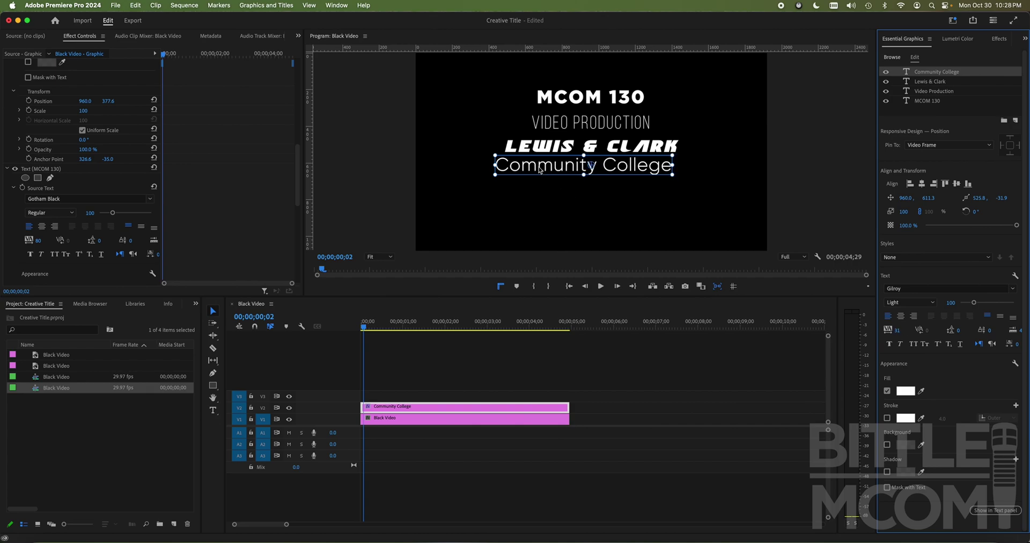
drag(542, 169, 549, 168)
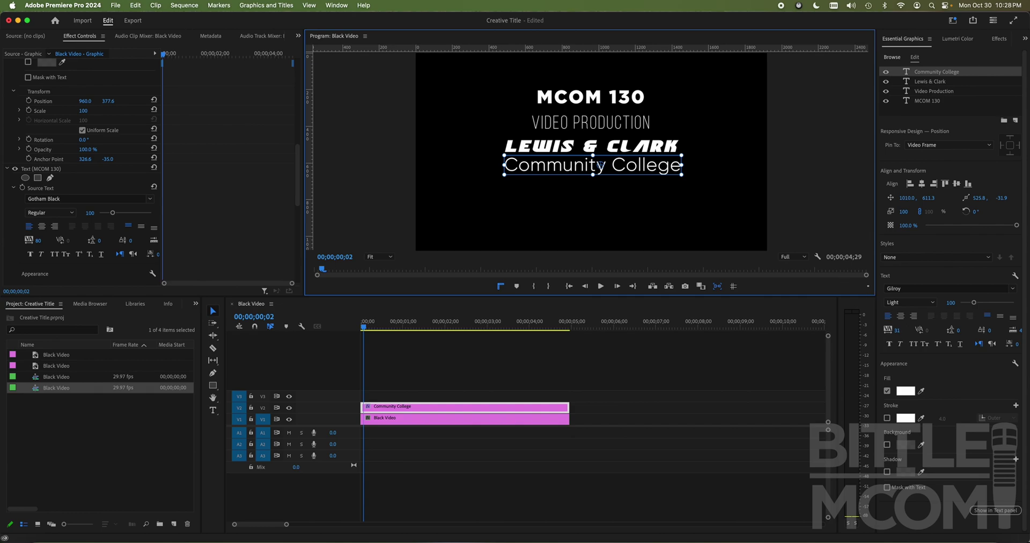
drag(897, 330, 891, 330)
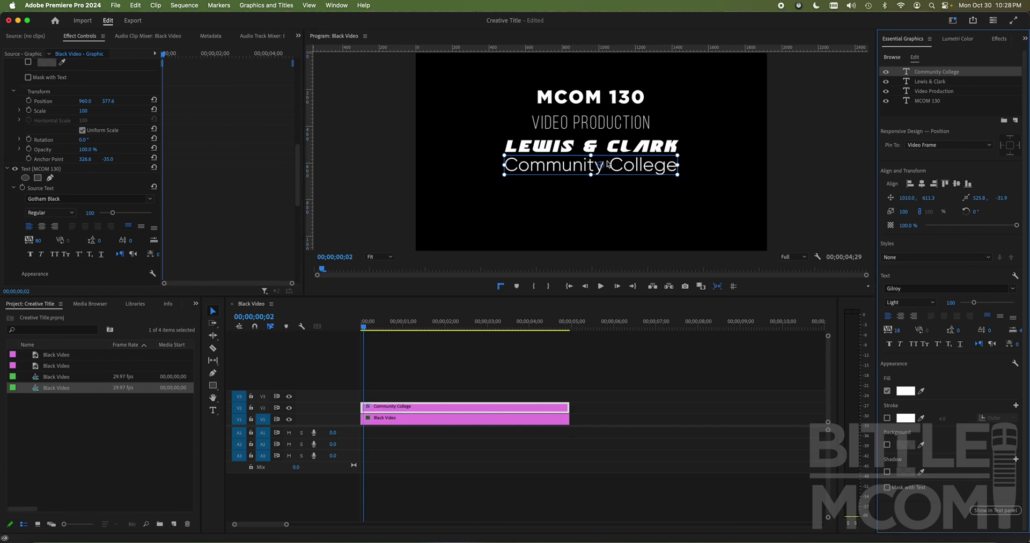
drag(600, 165, 594, 167)
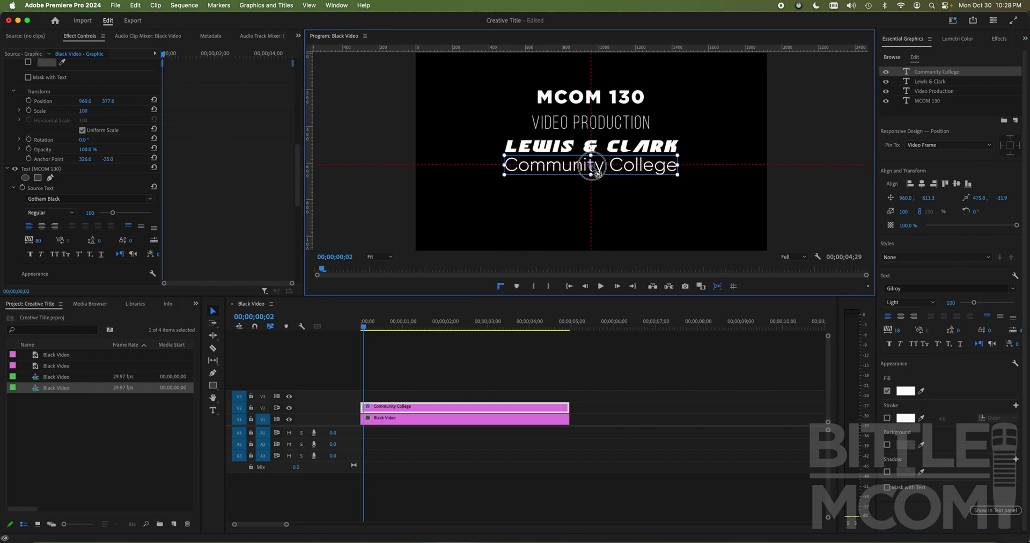
Step: Try moving LEWIS & CLARK down to centre, undo the move, and select VIDEO PRODUCTION
click(593, 147)
click(607, 193)
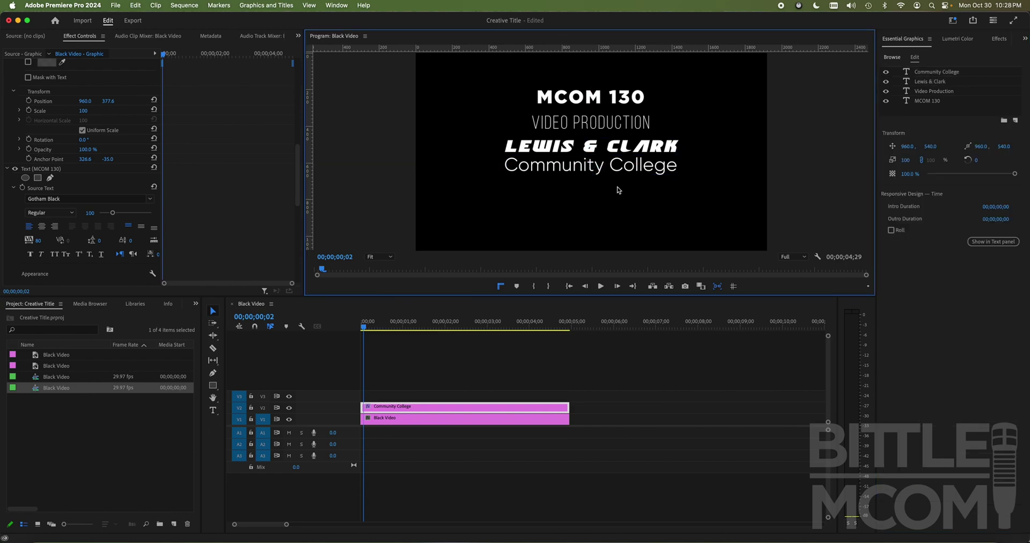
click(602, 150)
drag(602, 148, 605, 152)
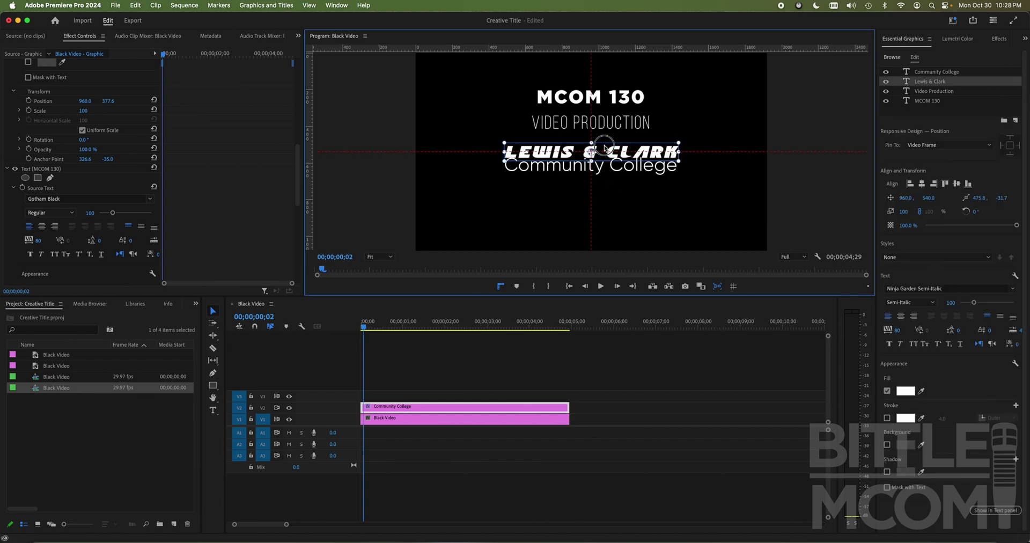
key(super+z)
click(605, 122)
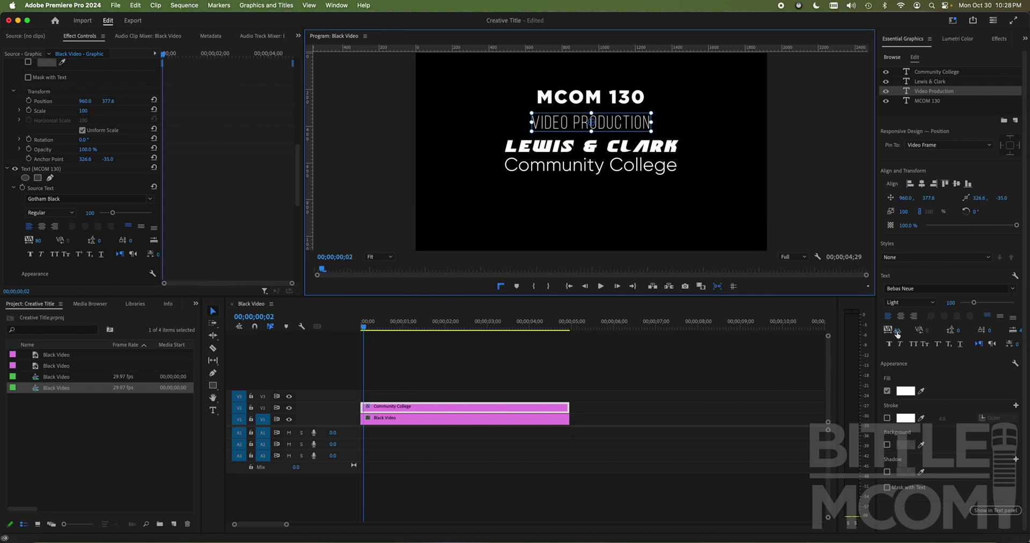
Step: Widen VIDEO PRODUCTION's tracking to 284, recentre it, and nudge MCOM 130 down toward it
drag(897, 331, 849, 264)
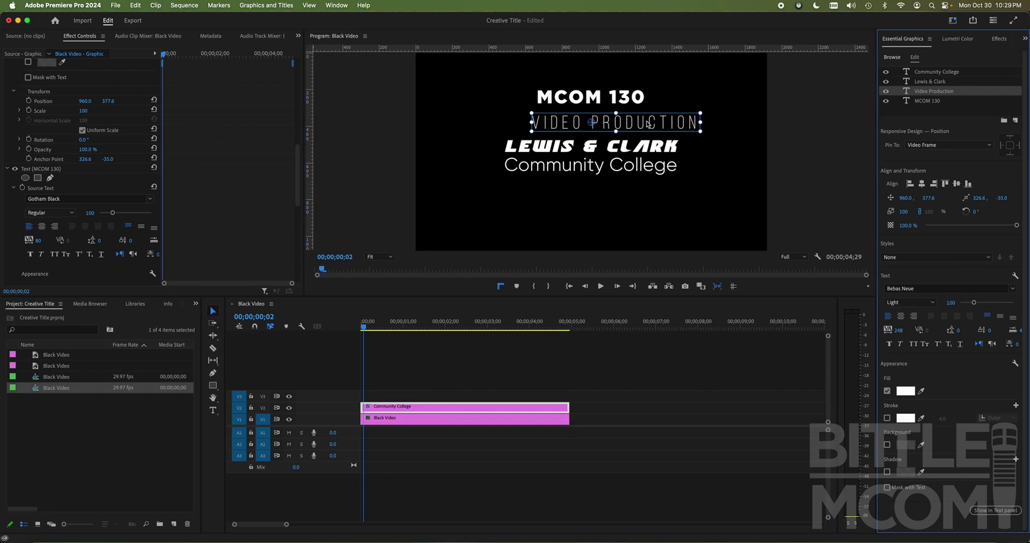
drag(648, 125, 638, 133)
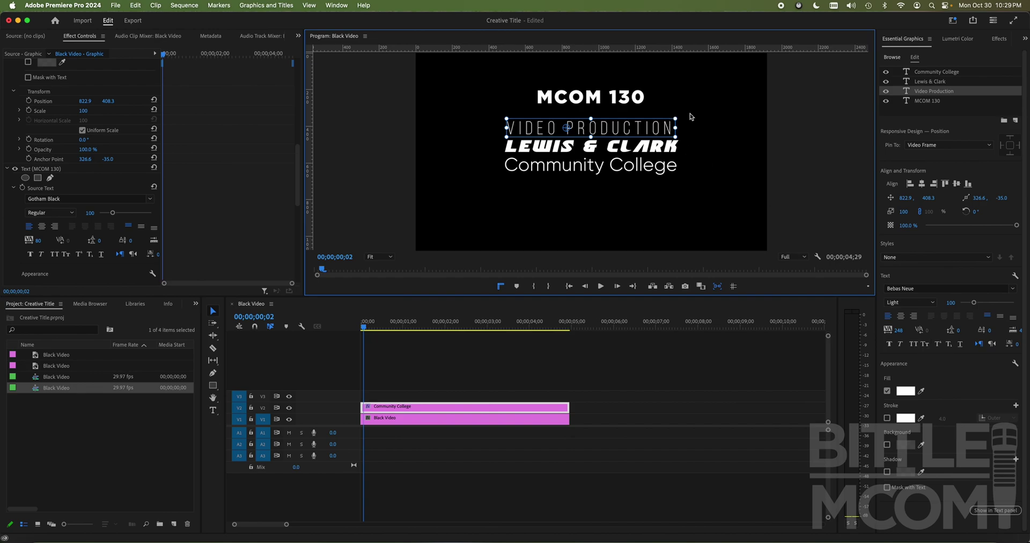
drag(677, 128, 708, 137)
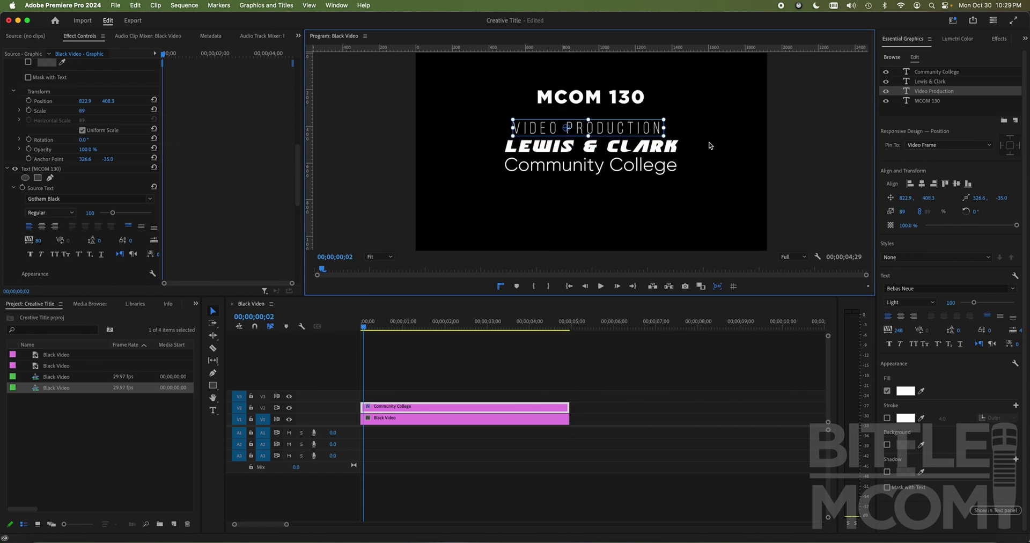
key(super+z)
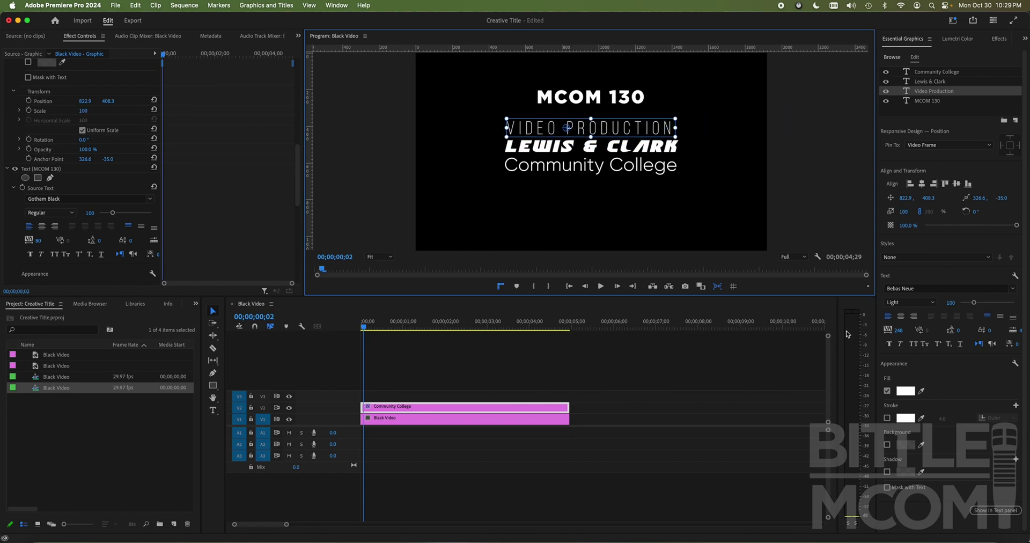
click(898, 330)
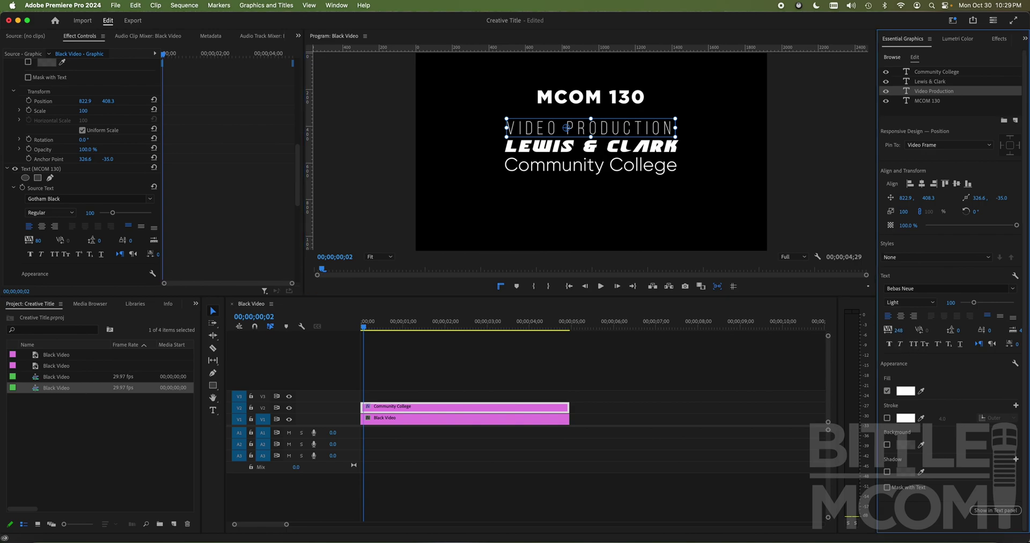
drag(898, 331, 918, 331)
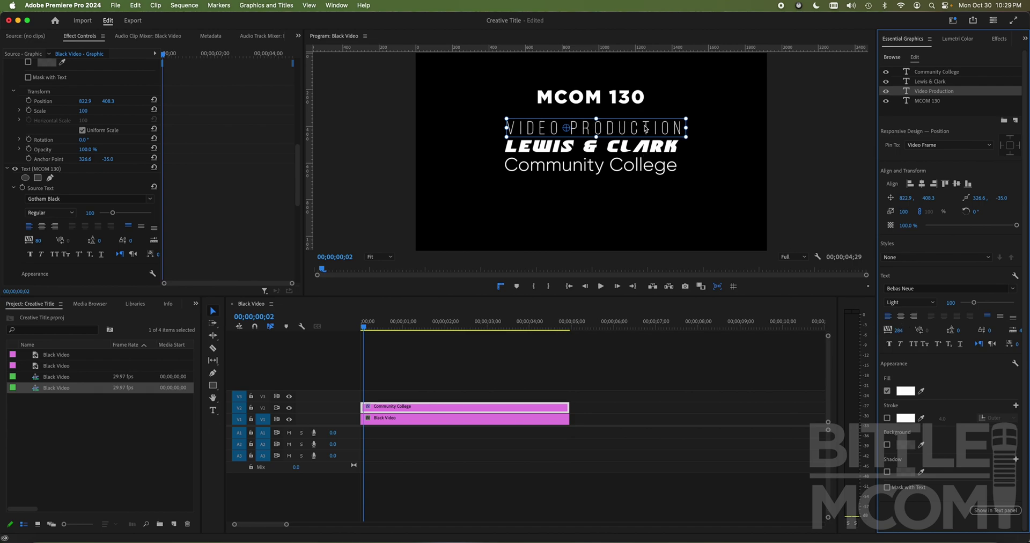
drag(566, 127, 595, 130)
drag(624, 97, 622, 109)
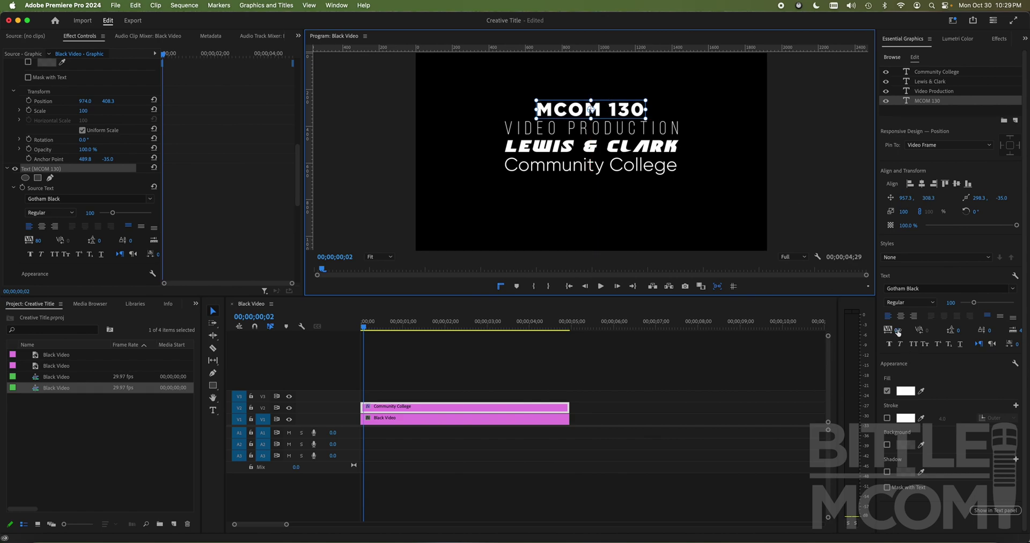
Step: Widen MCOM 130's tracking to 627 so it matches the lines below
drag(897, 330, 993, 330)
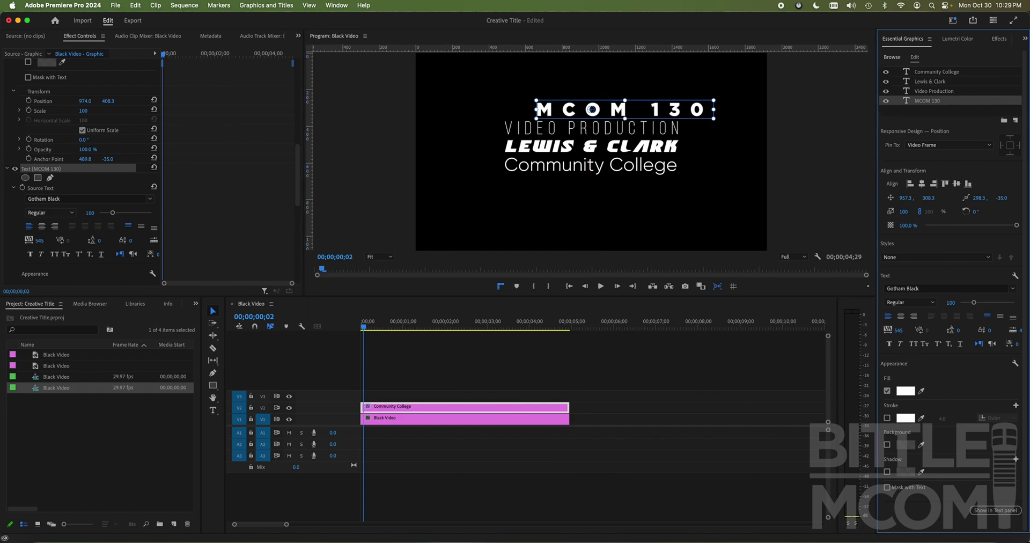
drag(682, 114, 648, 114)
drag(898, 330, 942, 330)
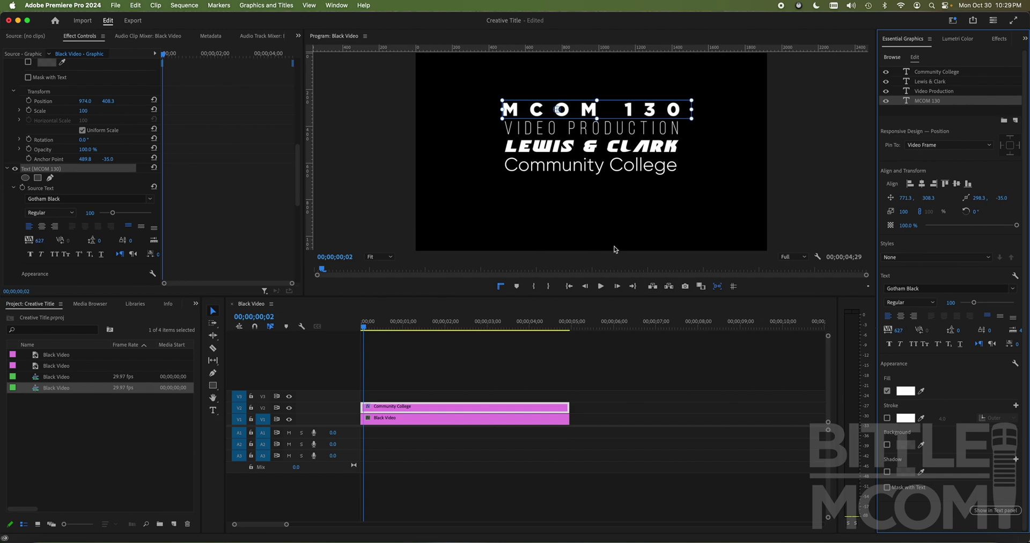
click(610, 220)
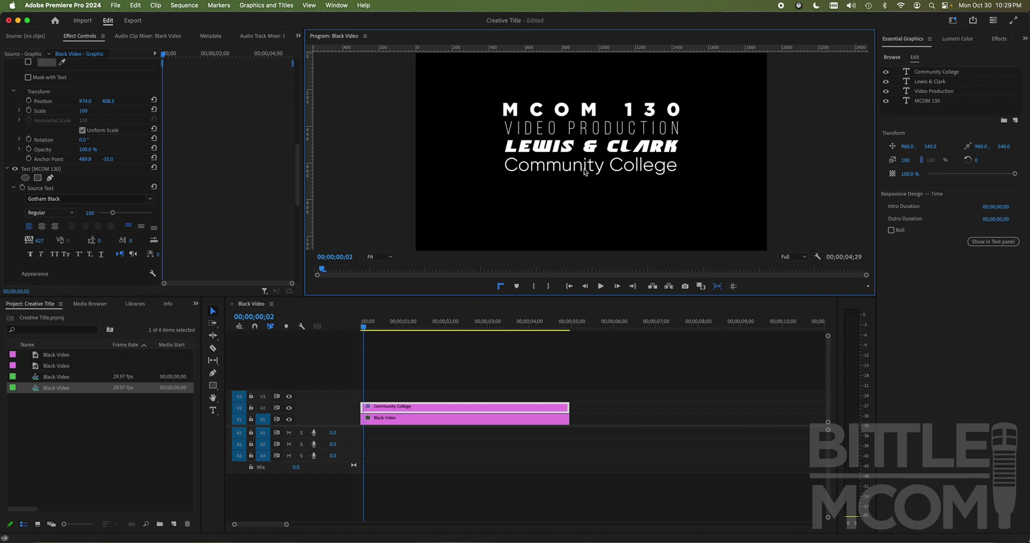
Step: Move Community College, VIDEO PRODUCTION and MCOM 130 down into a compact stack above LEWIS & CLARK
mouse_move(586, 176)
mouse_down()
mouse_move(574, 186)
mouse_move(577, 169)
mouse_up()
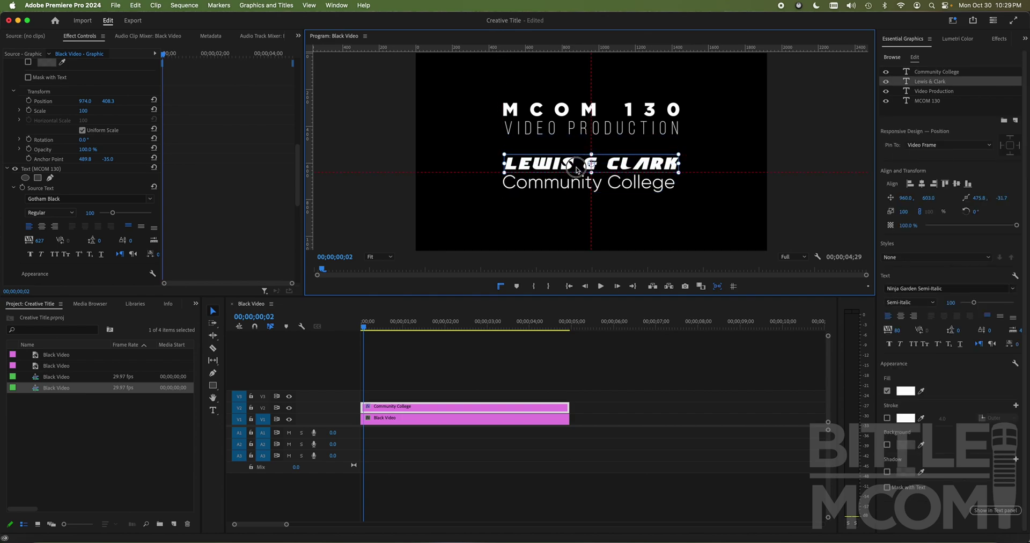
drag(577, 127, 578, 146)
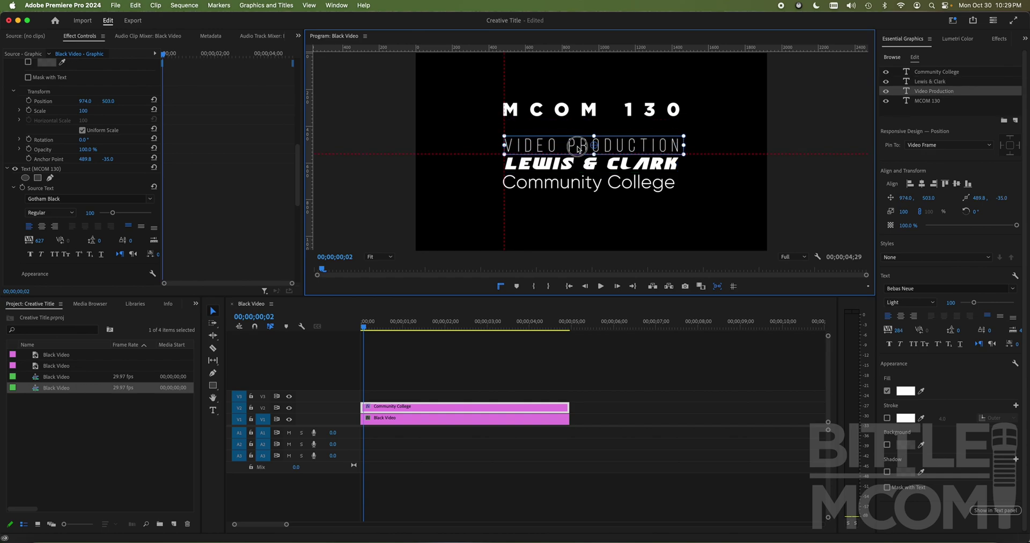
drag(578, 111, 573, 131)
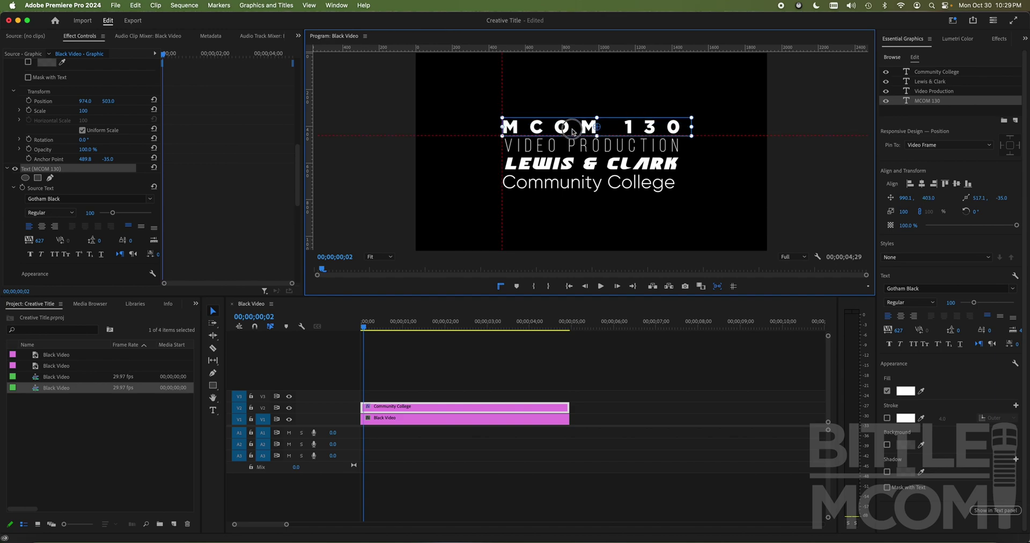
click(635, 404)
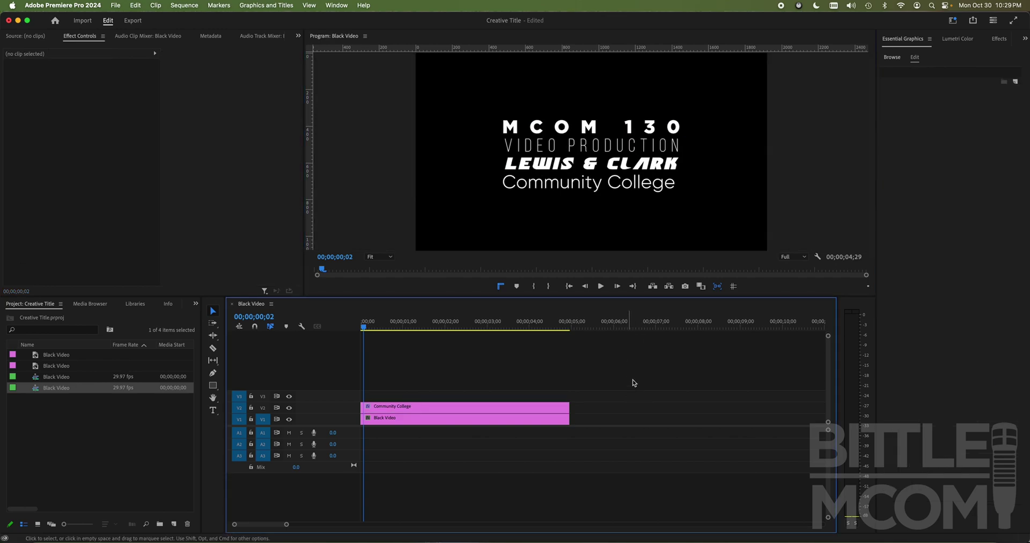
click(597, 129)
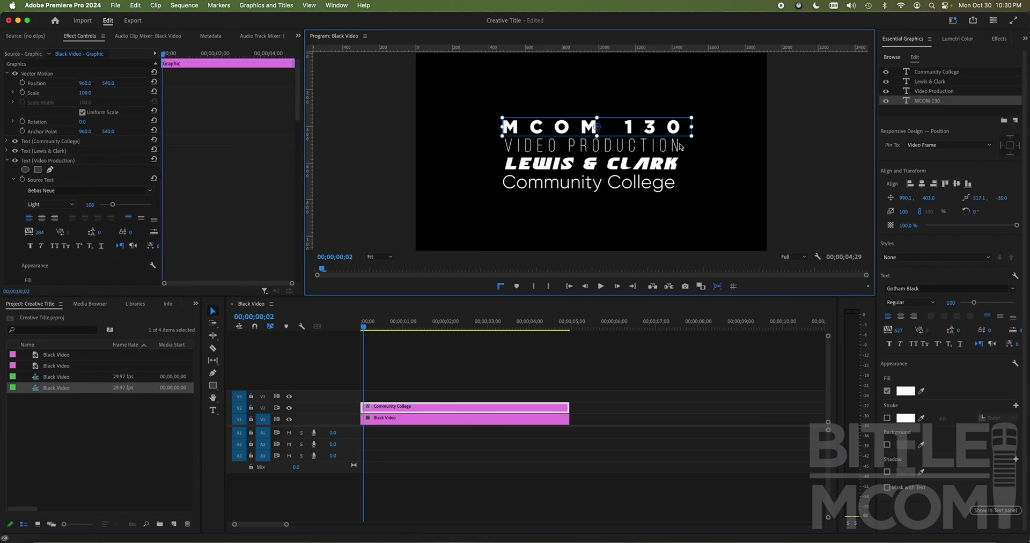
Step: Give the MCOM 130 text a deep blue fill (#2A63D3)
click(634, 149)
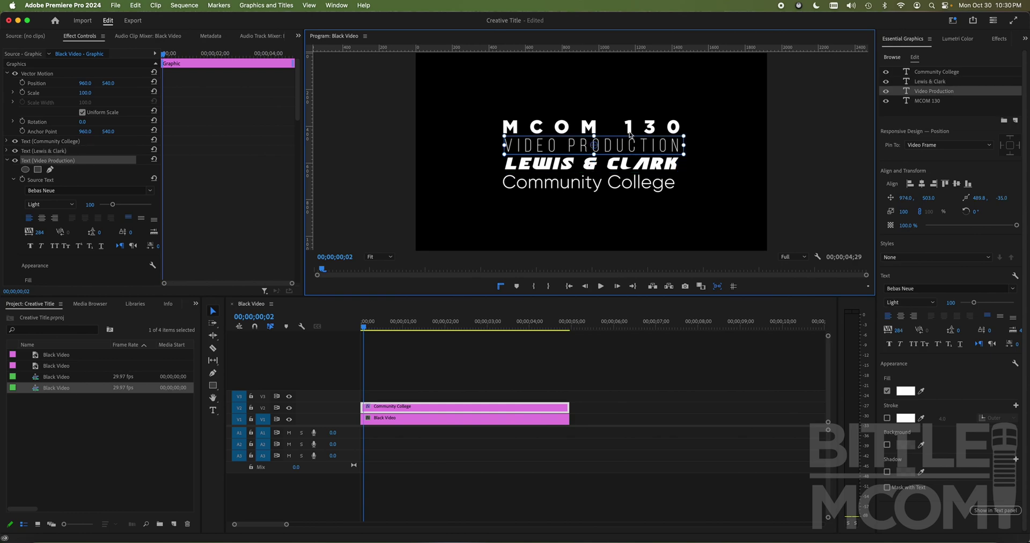
click(634, 163)
click(631, 186)
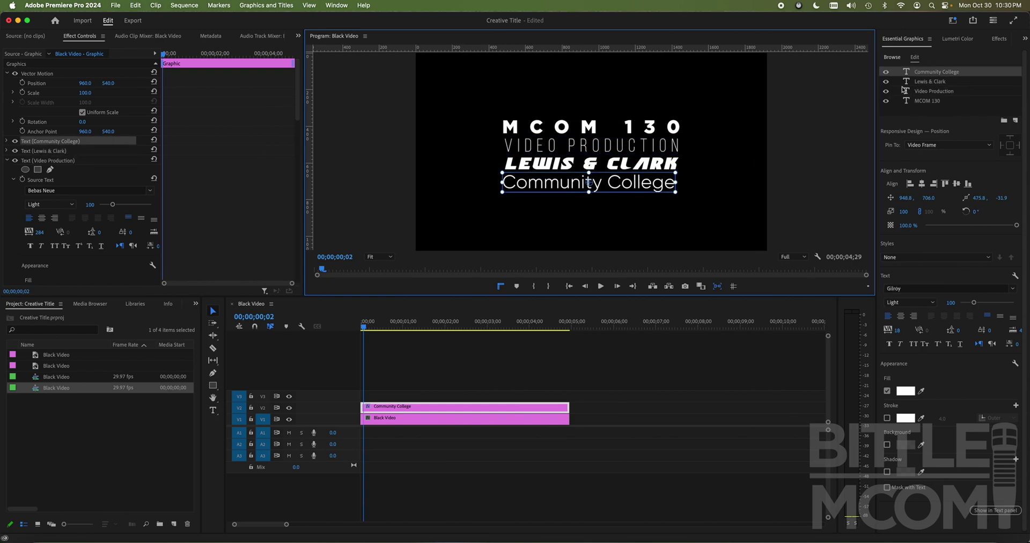
click(926, 102)
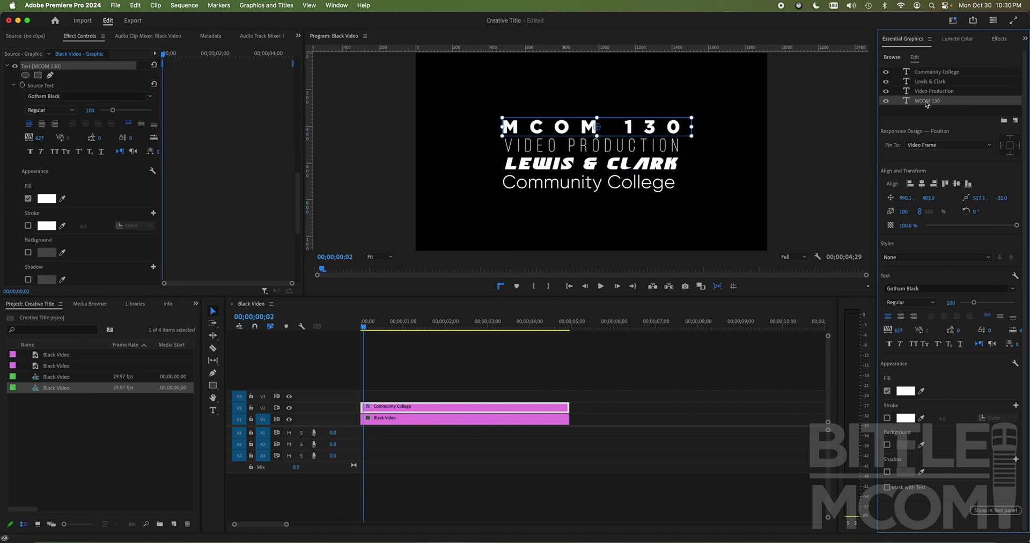
click(906, 391)
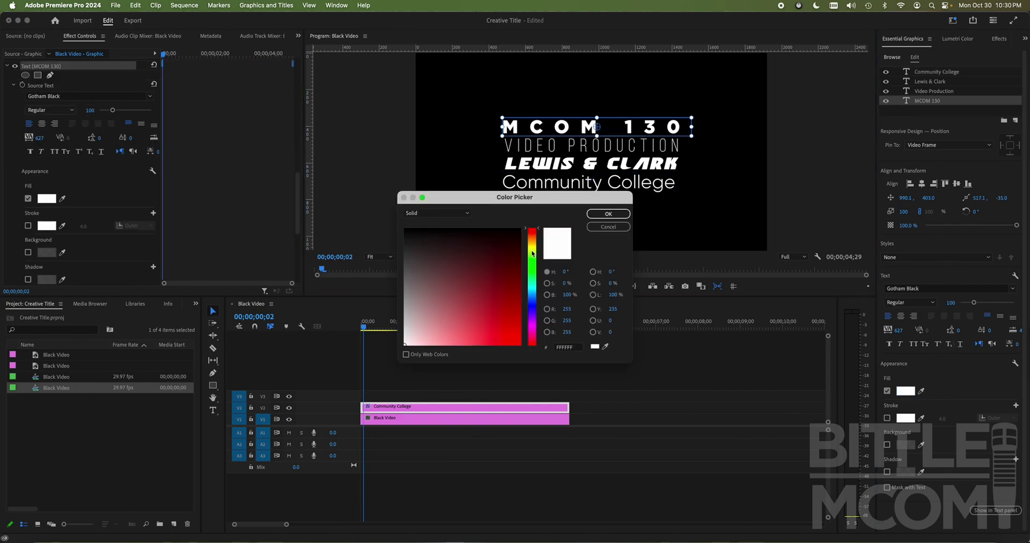
drag(533, 254, 533, 300)
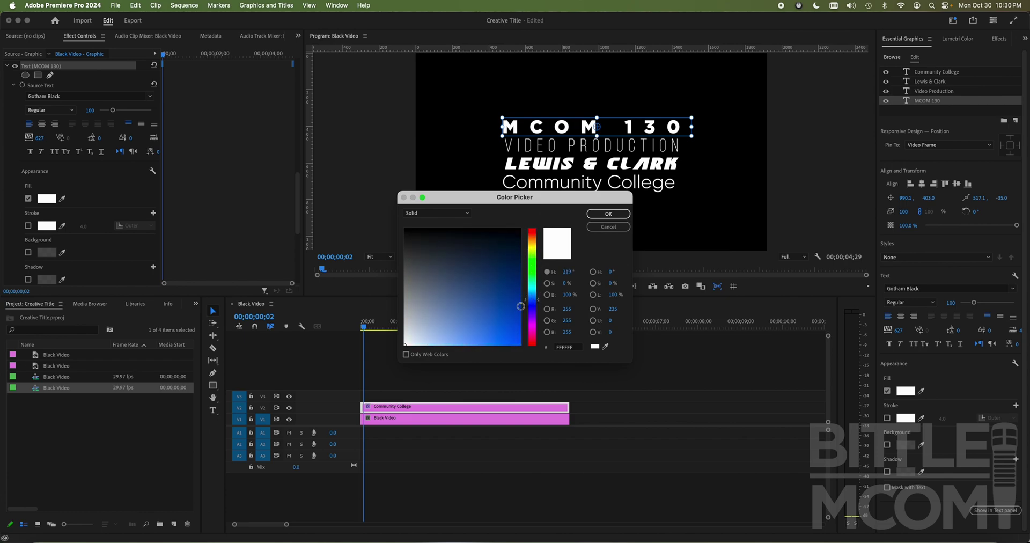
click(503, 330)
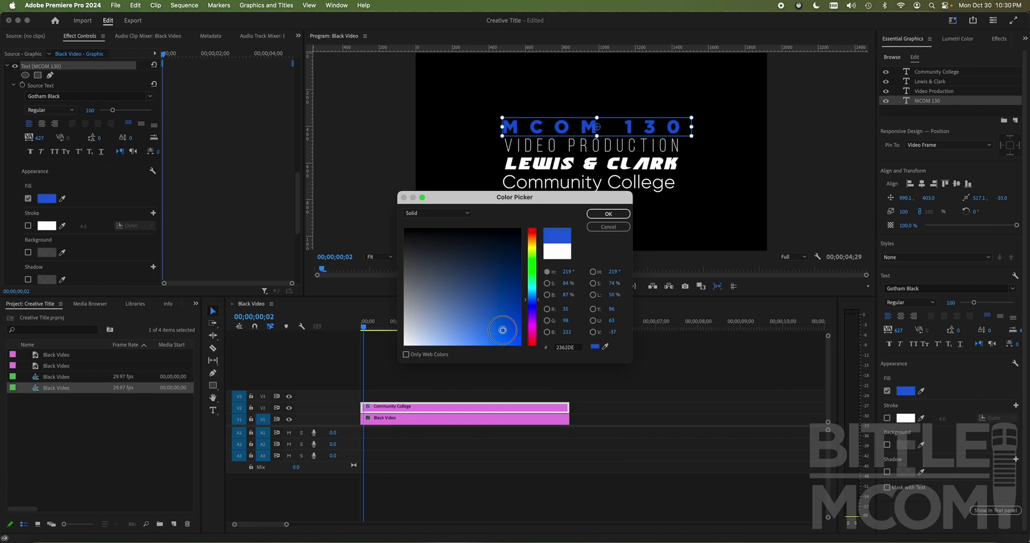
drag(502, 330, 497, 326)
click(609, 214)
Step: Check the result by selecting each of the four title lines in turn
click(610, 414)
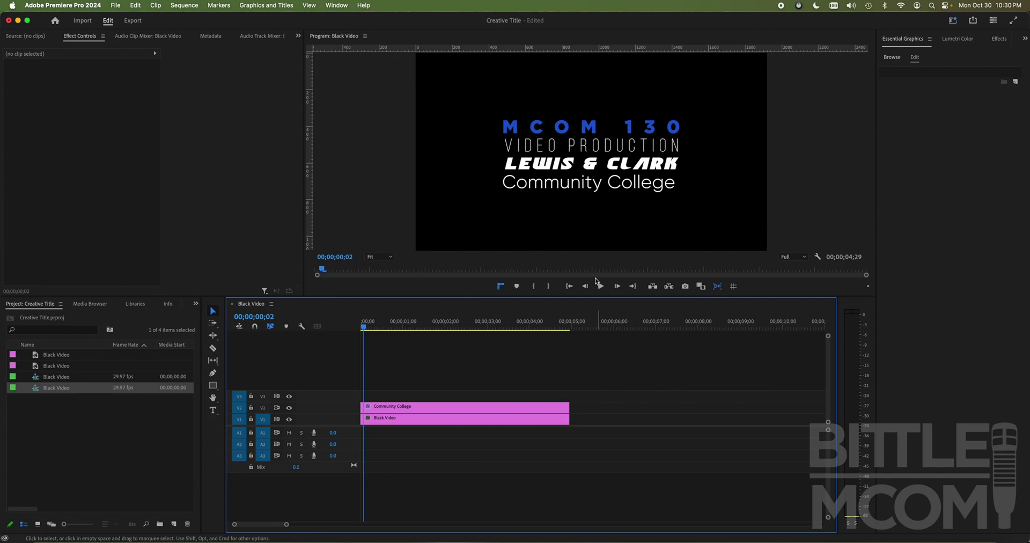
click(594, 127)
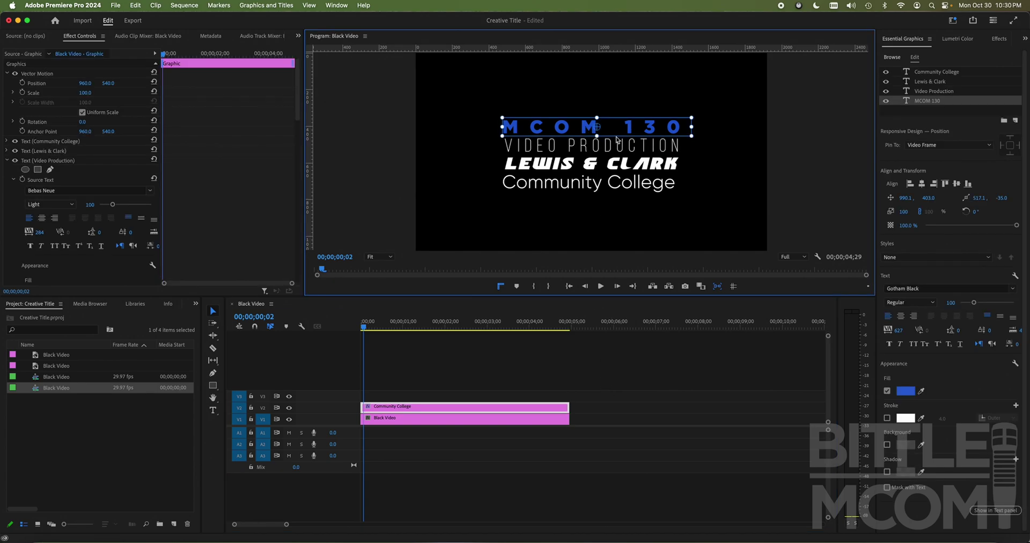
click(605, 145)
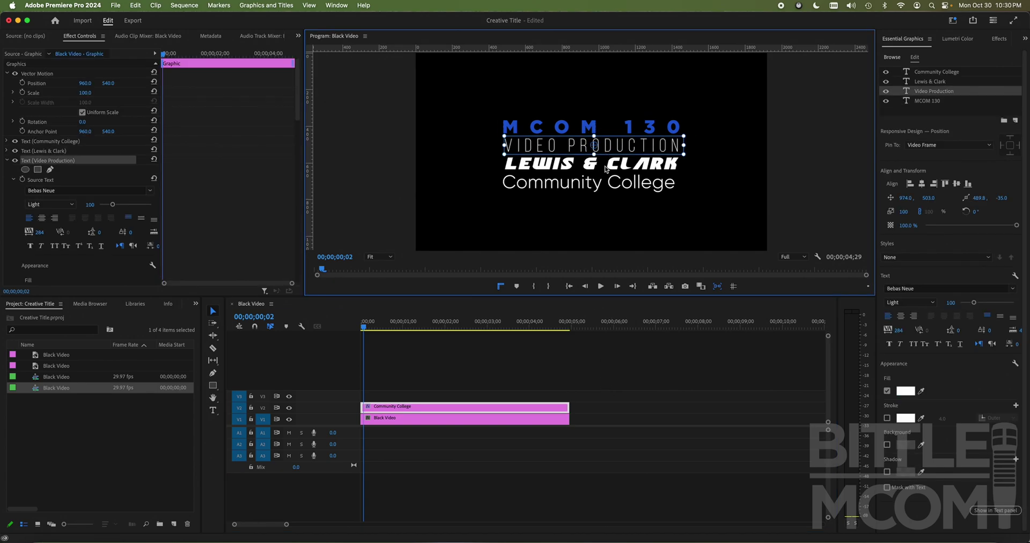
click(607, 165)
click(606, 183)
click(603, 131)
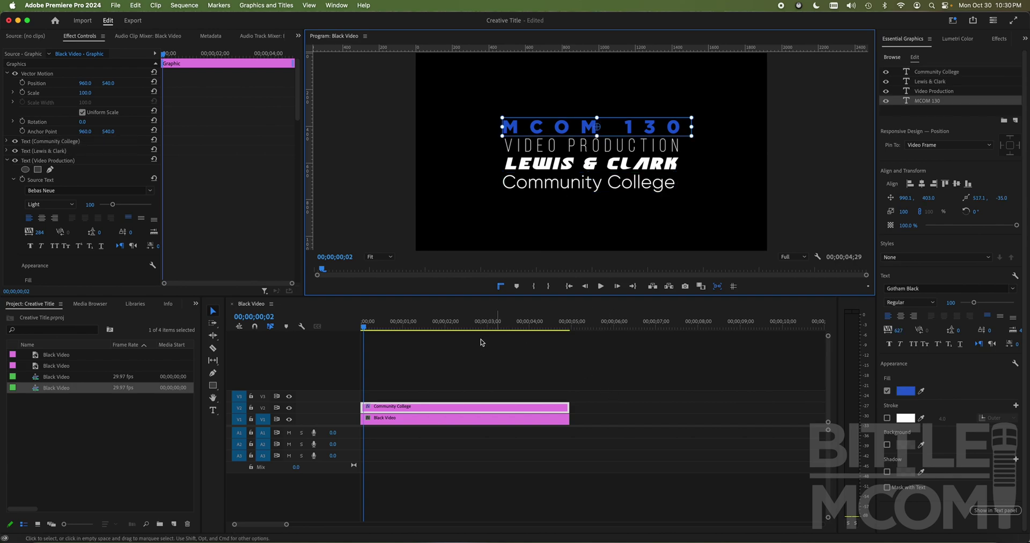
Step: Draw a grey rectangle of about 1008 × 437 over the title text
drag(398, 325, 435, 327)
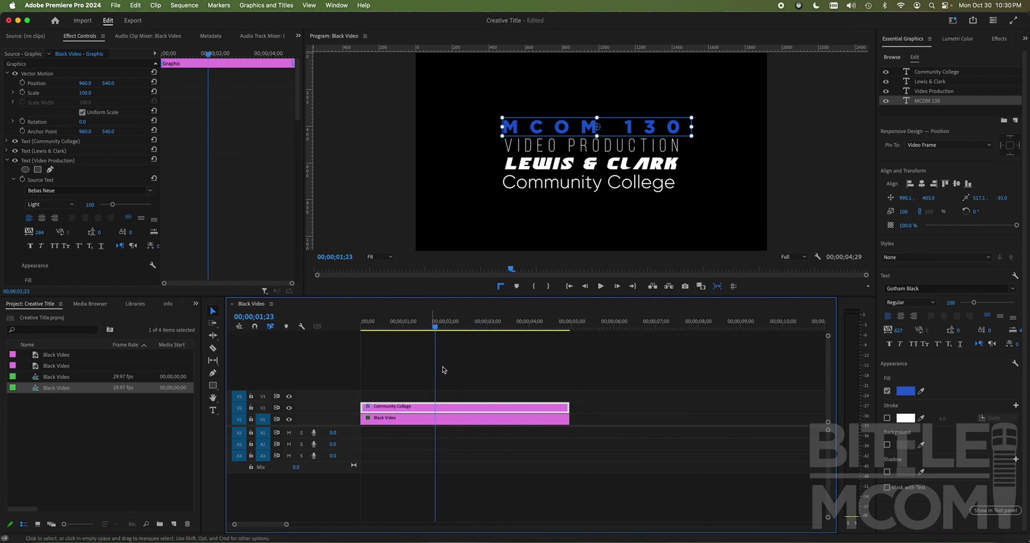
click(486, 392)
click(471, 407)
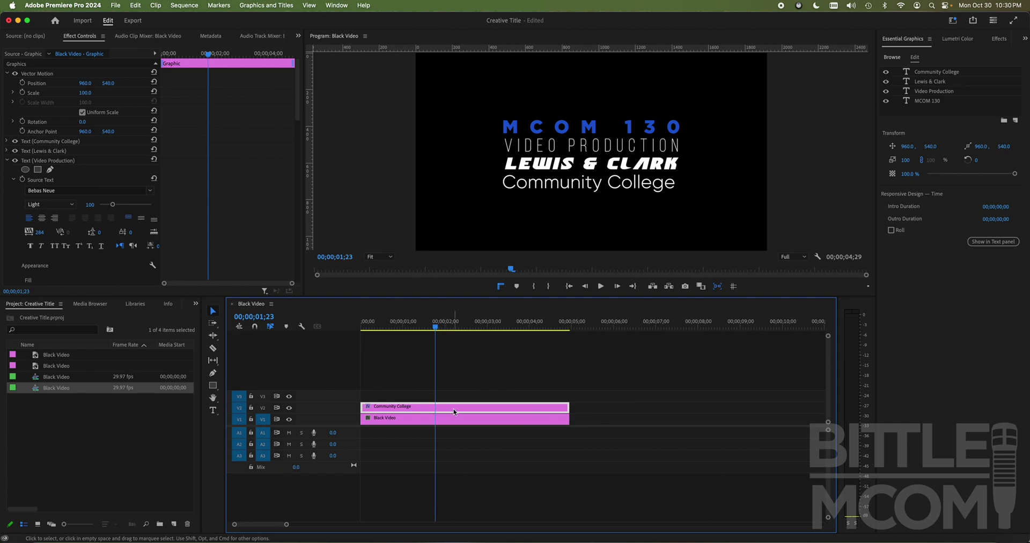
click(214, 390)
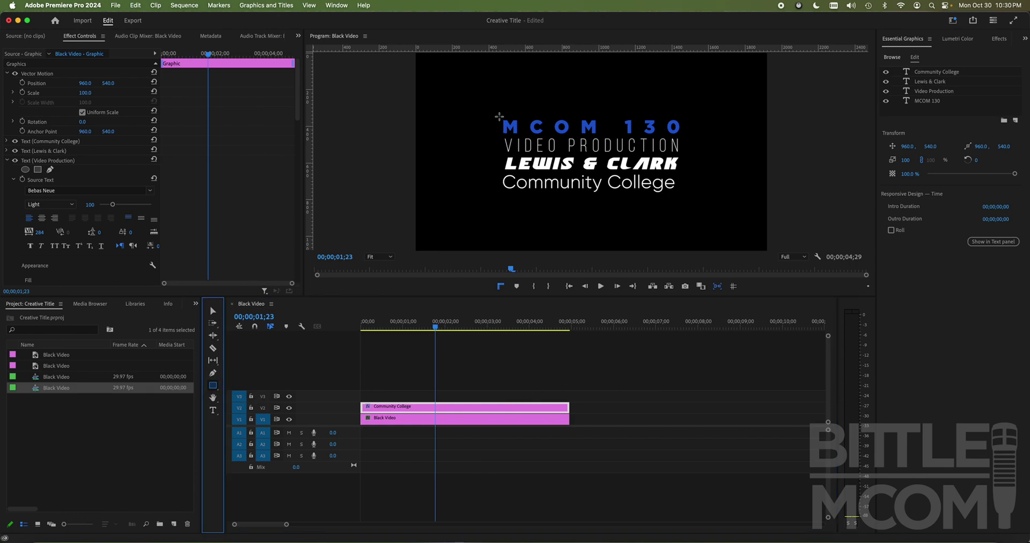
drag(499, 116, 684, 197)
click(684, 197)
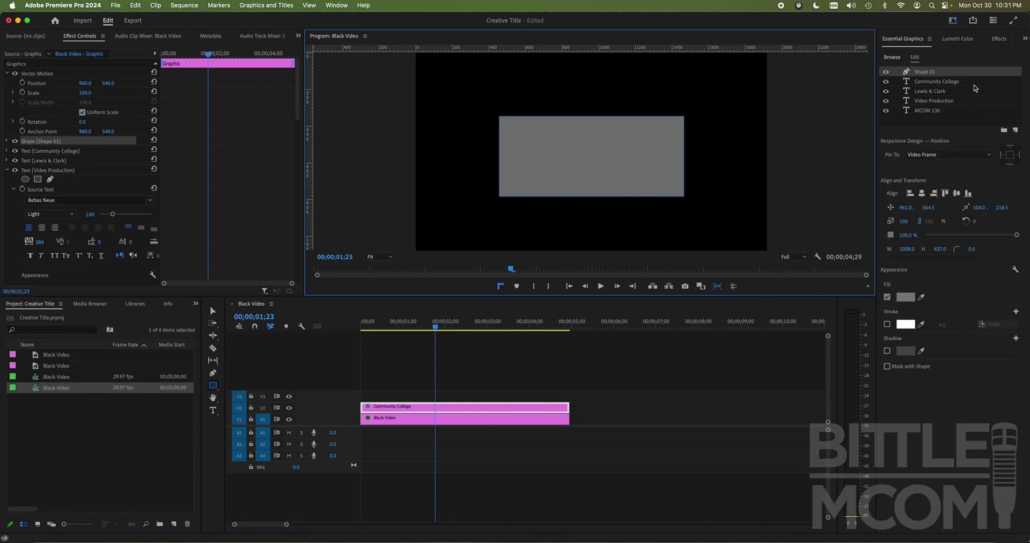
Step: Rename the Shape 01 layer to Rectangle
double_click(920, 72)
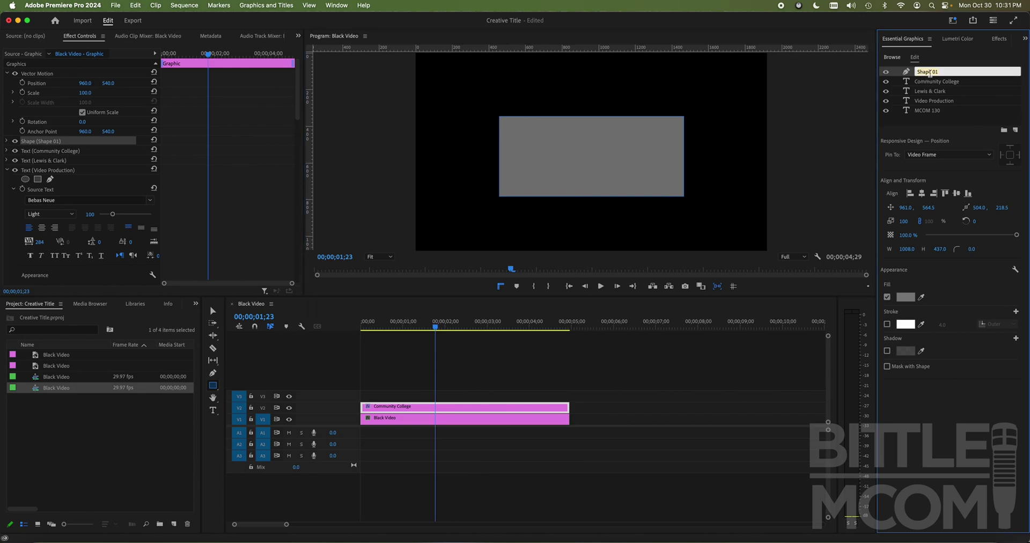
text(Rectangle)
key(Return)
click(932, 124)
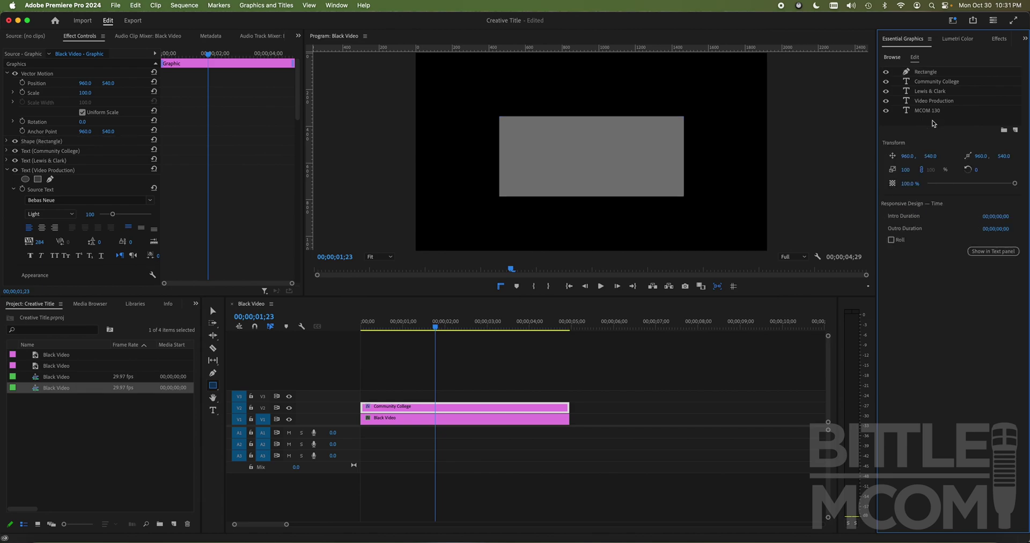
Step: Select Community College through MCOM 130 and group them as Group 01, left collapsed
click(935, 82)
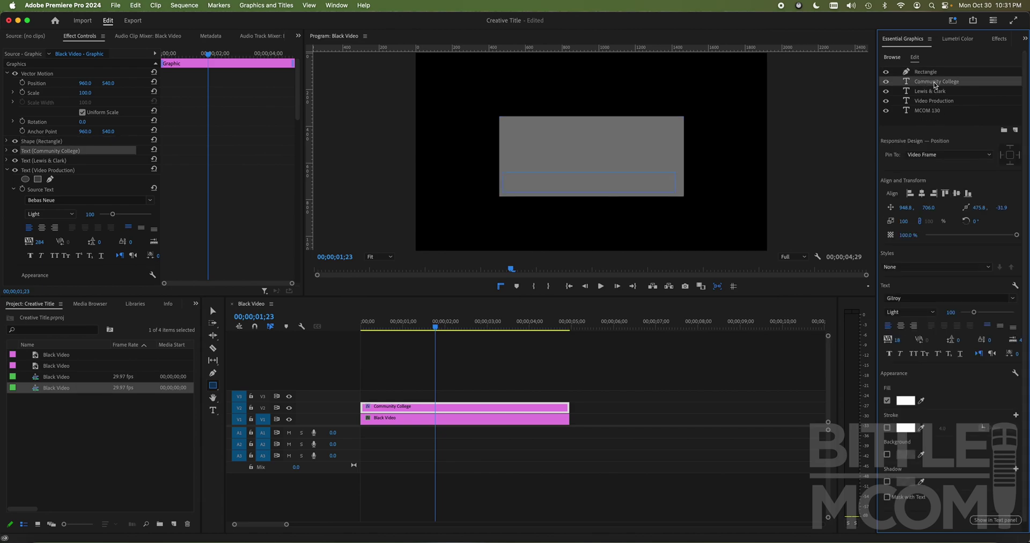
shift+click(928, 110)
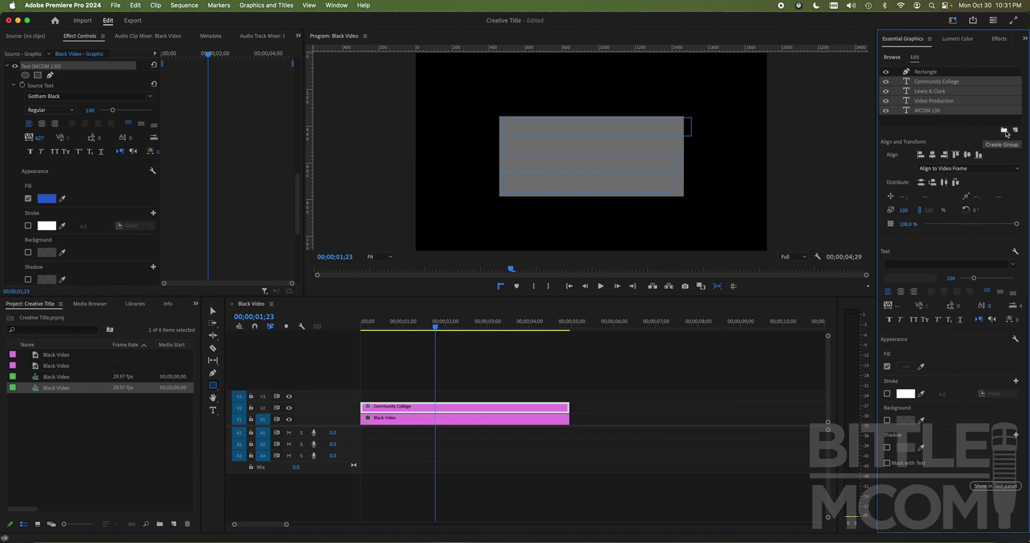
click(1004, 131)
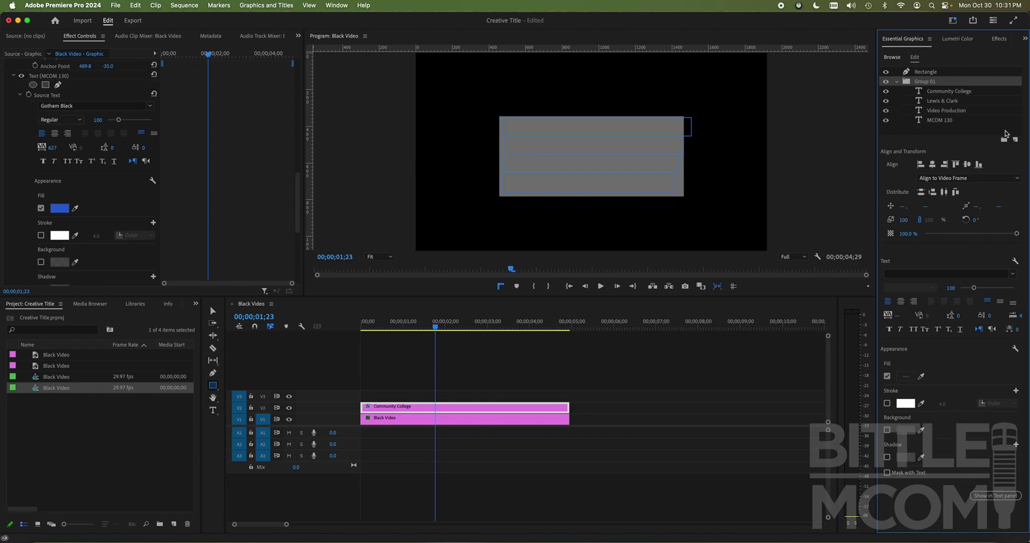
click(897, 82)
click(897, 81)
click(898, 81)
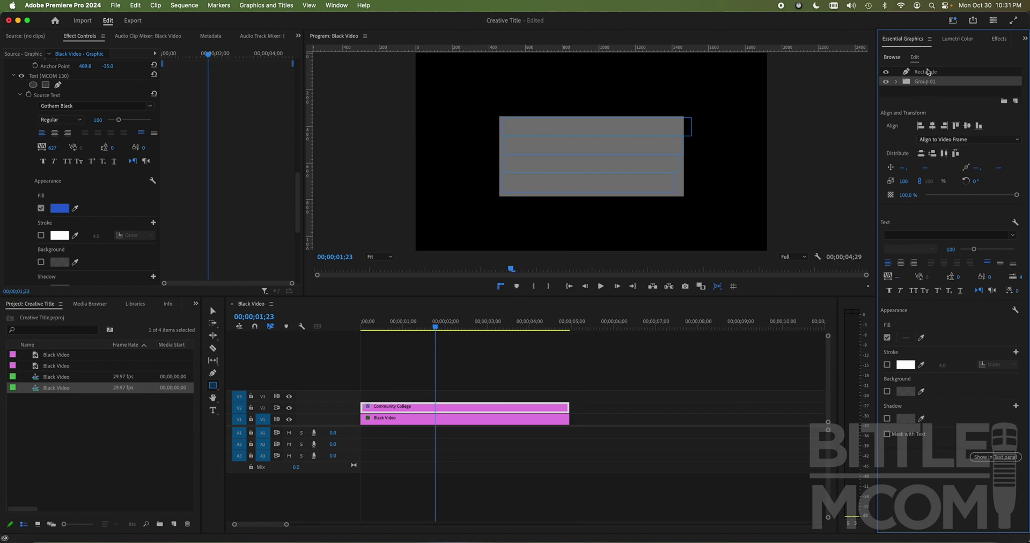
Step: Move the Rectangle layer beneath Group 01 and check the layer order with the Selection tool
drag(925, 73, 926, 91)
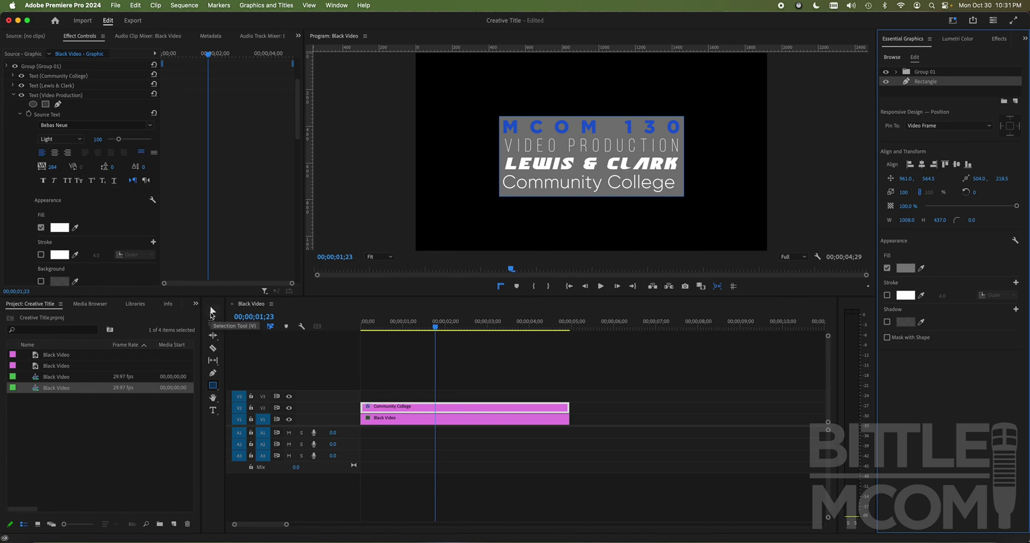
click(212, 311)
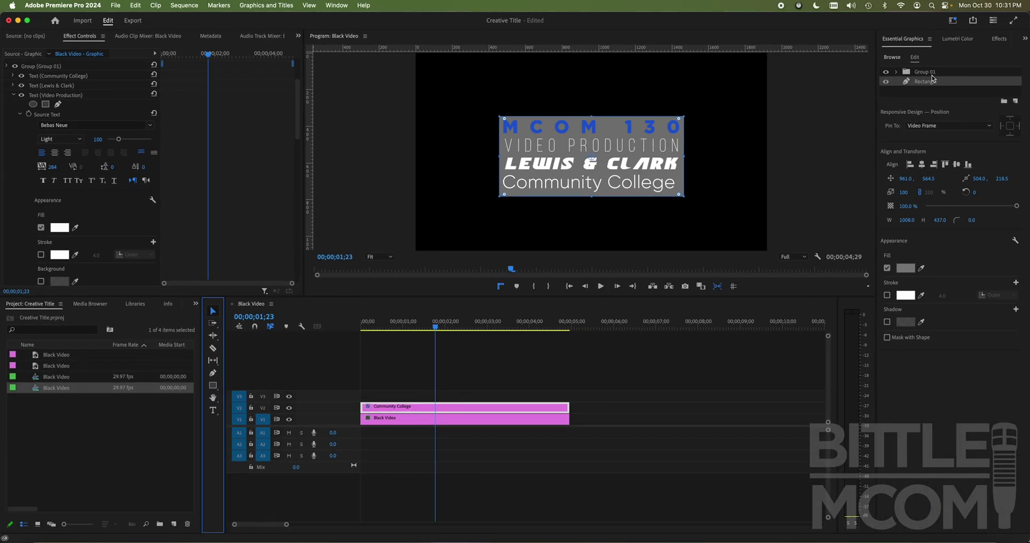
click(928, 97)
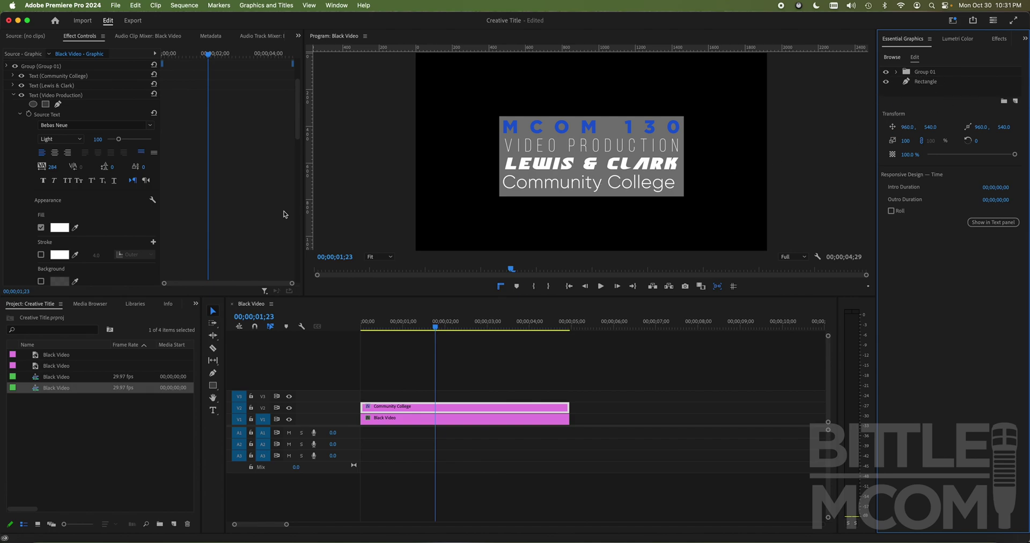
click(561, 181)
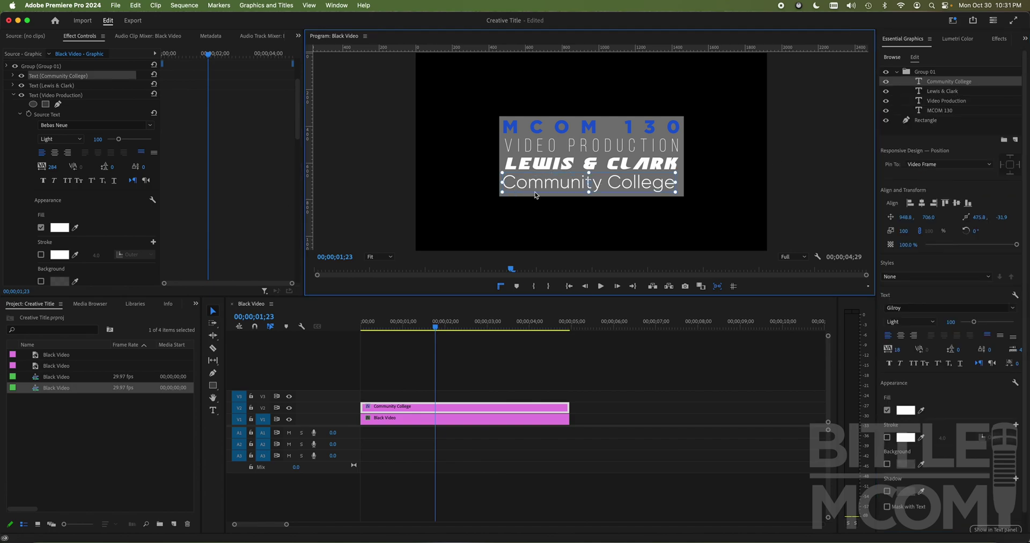
click(942, 128)
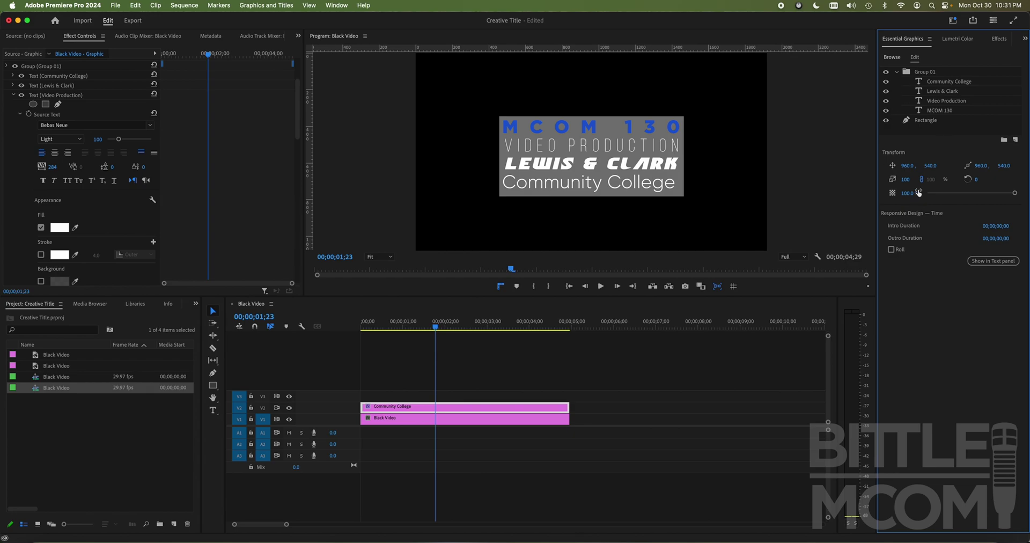
mouse_move(908, 165)
mouse_down()
mouse_move(677, 166)
mouse_move(987, 165)
mouse_move(899, 166)
mouse_move(912, 165)
mouse_up()
click(899, 73)
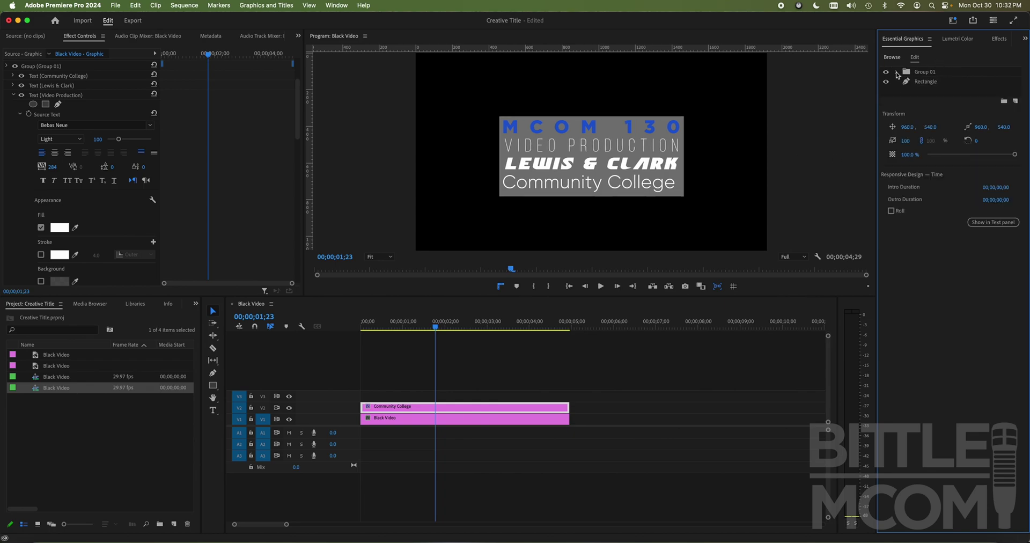
click(923, 84)
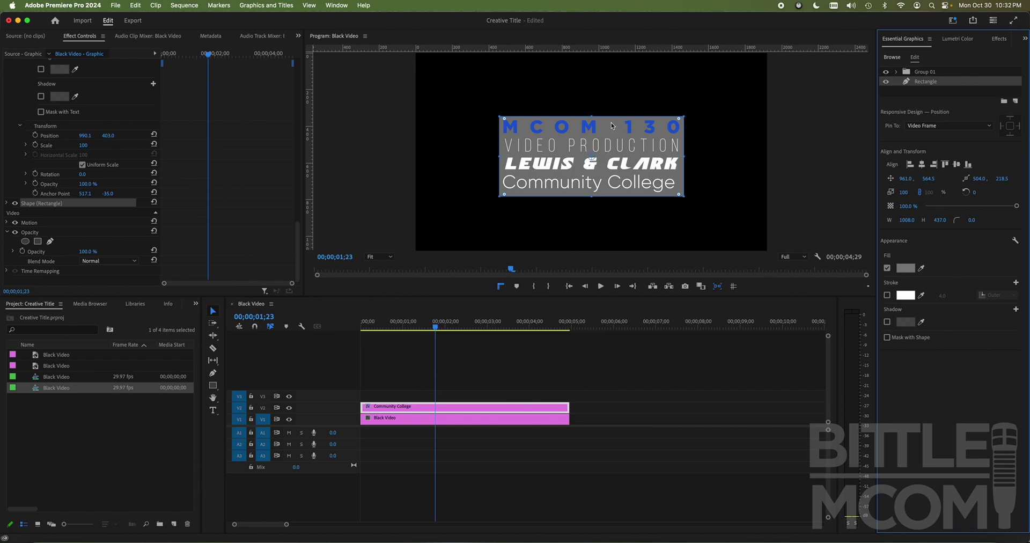
Step: Fill Rectangle with a linear gradient from olive yellow on the left to orange (#F1B43F) on the right
click(925, 85)
click(908, 269)
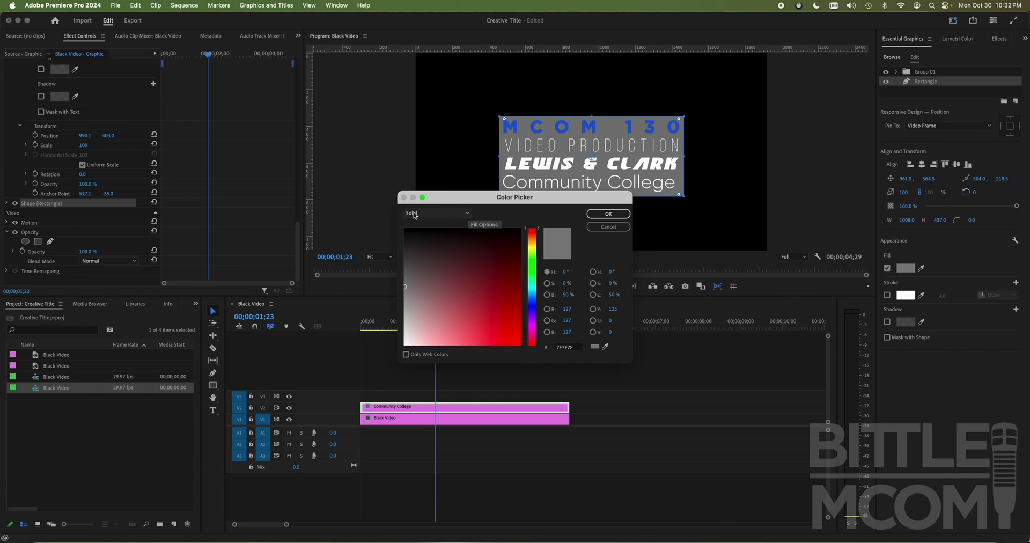
click(464, 213)
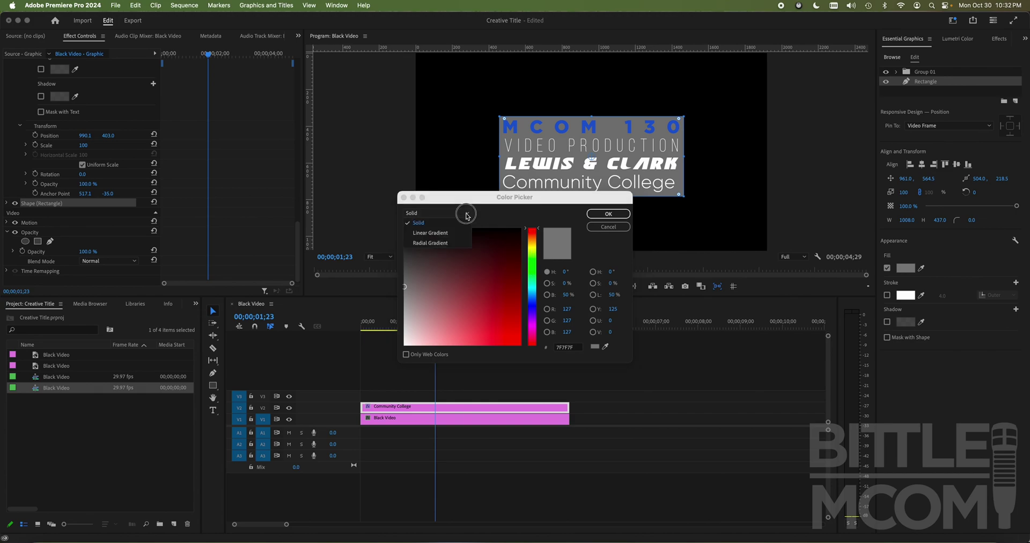
click(428, 234)
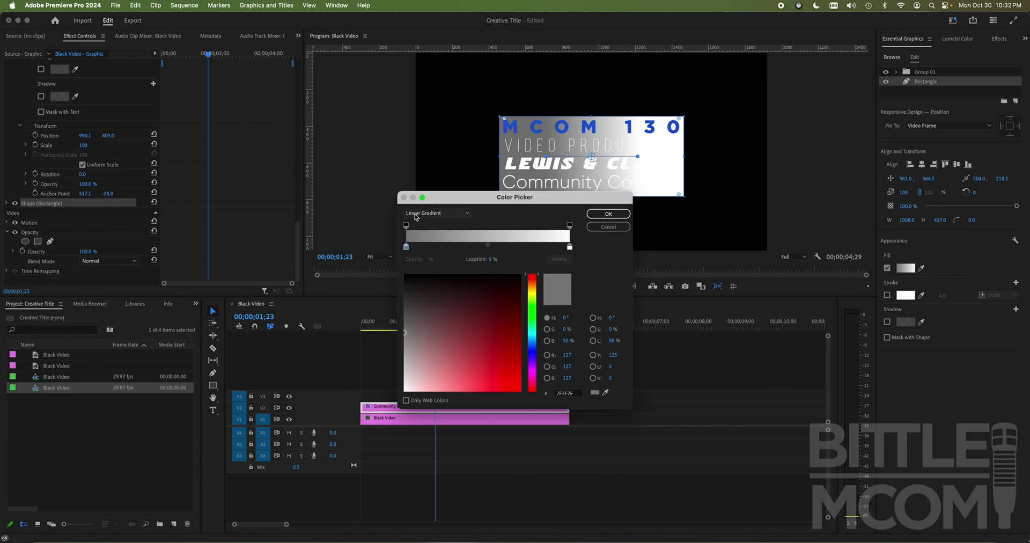
click(407, 248)
drag(533, 316, 535, 291)
mouse_move(493, 366)
mouse_down()
mouse_move(472, 387)
mouse_move(517, 378)
mouse_move(515, 360)
mouse_move(486, 350)
mouse_move(471, 361)
mouse_move(483, 370)
mouse_move(524, 359)
mouse_up()
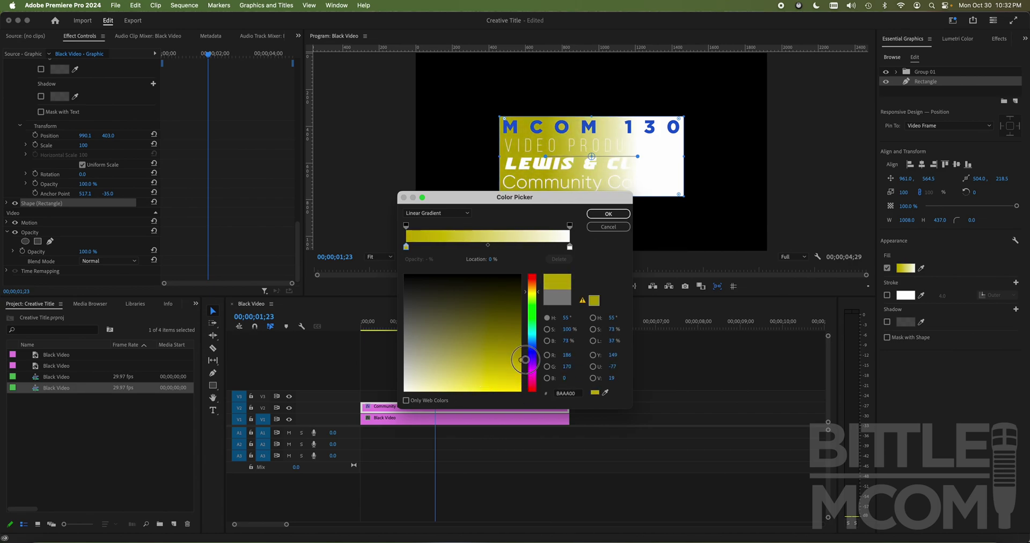
click(571, 248)
drag(535, 286, 533, 289)
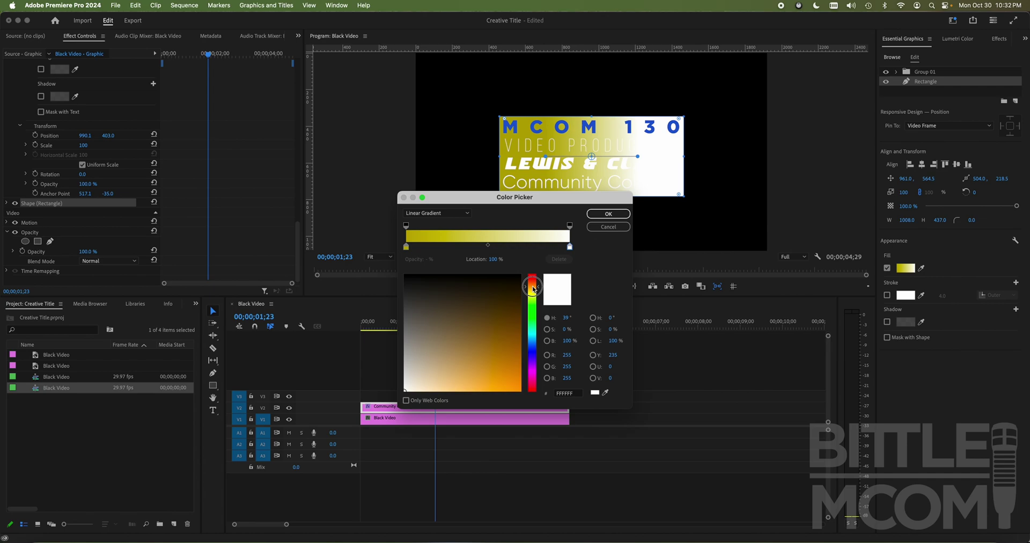
mouse_move(518, 349)
mouse_down()
mouse_move(514, 382)
mouse_move(490, 385)
mouse_up()
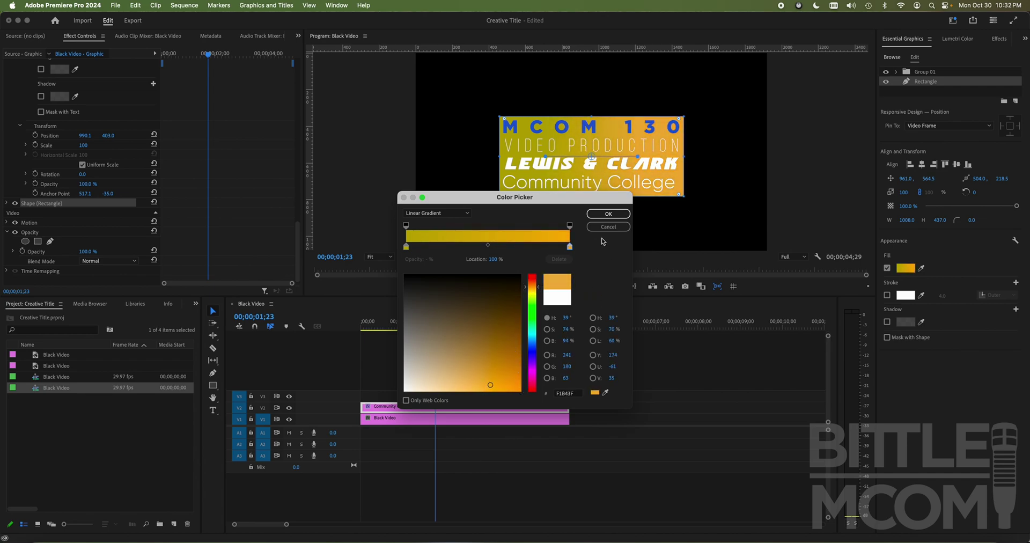
click(609, 214)
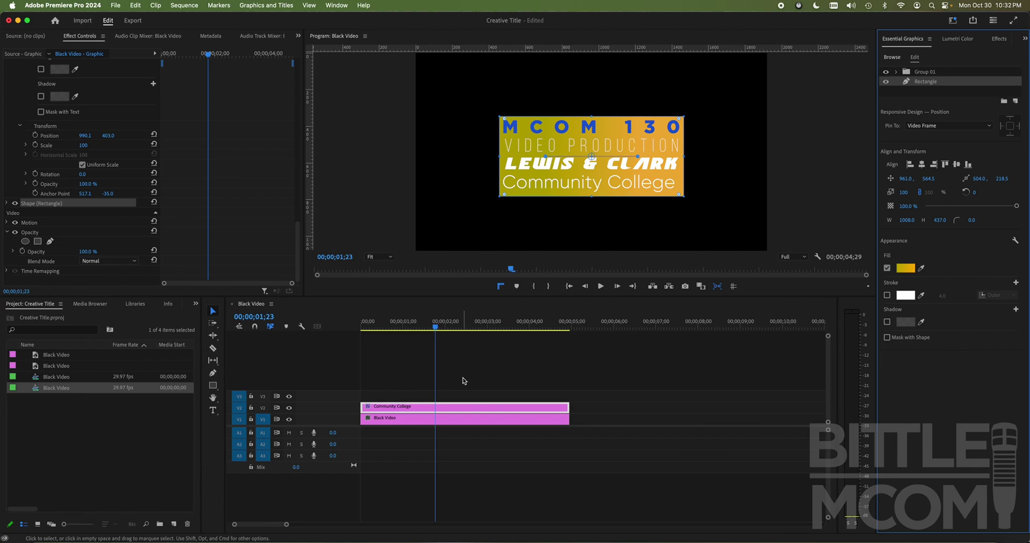
Step: Move the playhead to 00;00;01;29 and browse the Video Transitions folder in Effects
drag(427, 324, 443, 325)
click(543, 387)
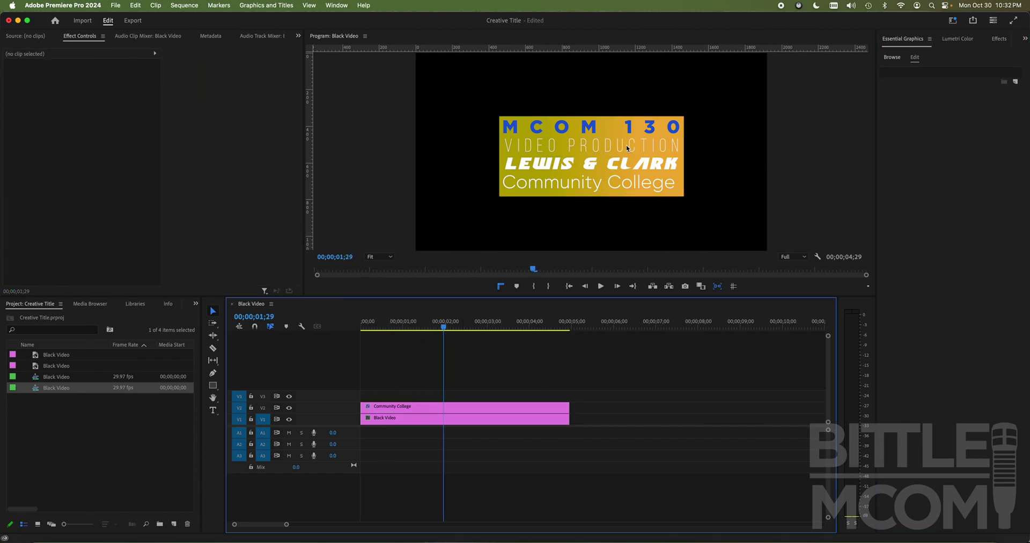
click(603, 156)
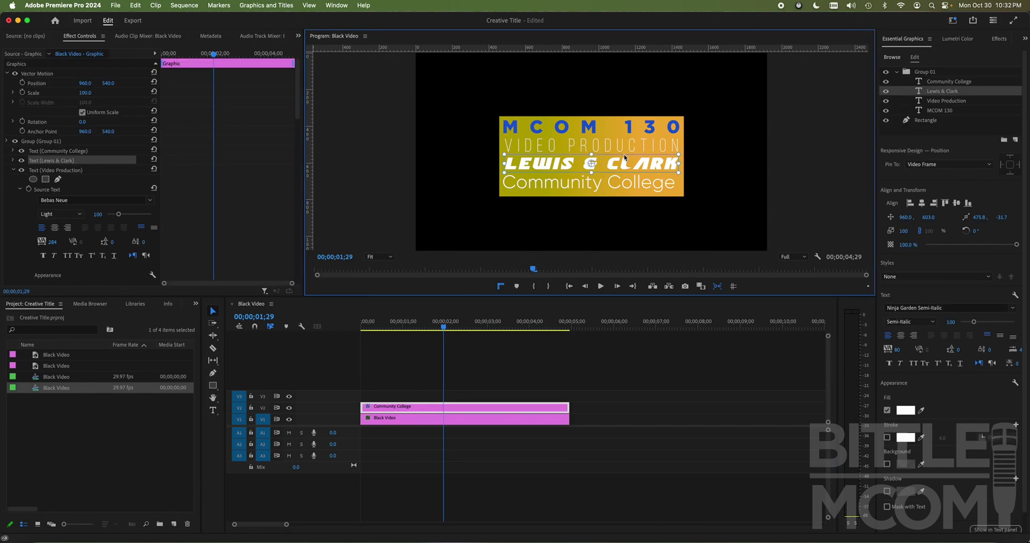
click(638, 216)
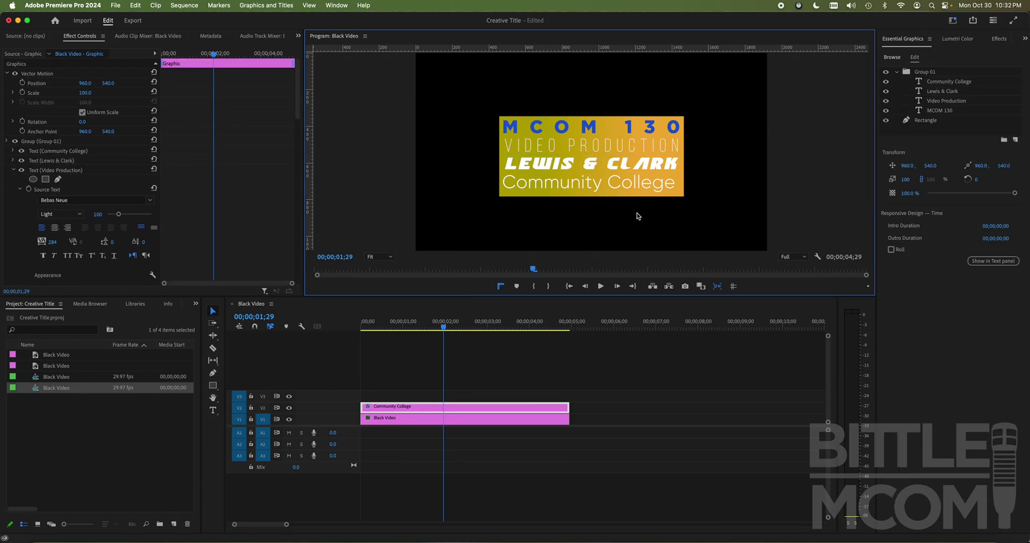
click(999, 41)
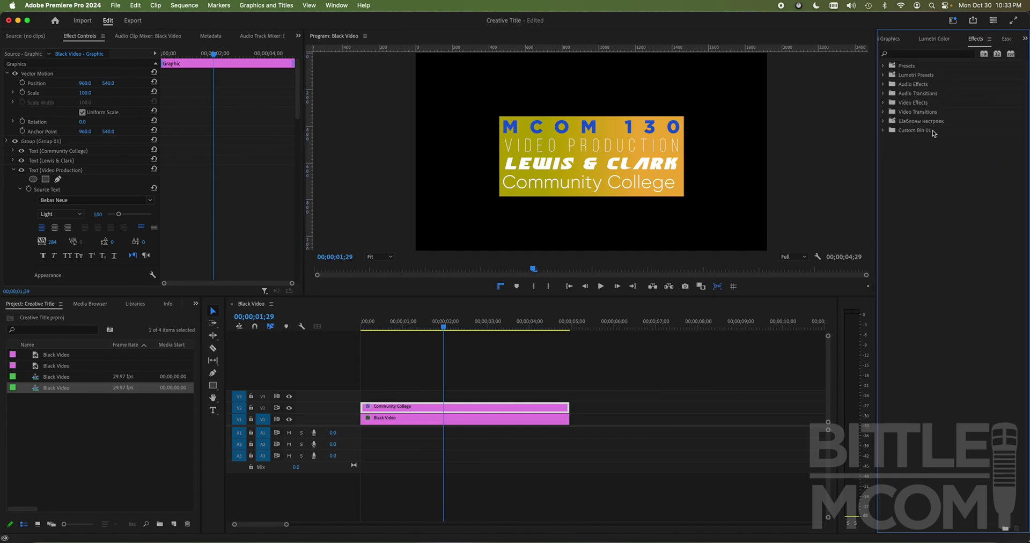
click(883, 112)
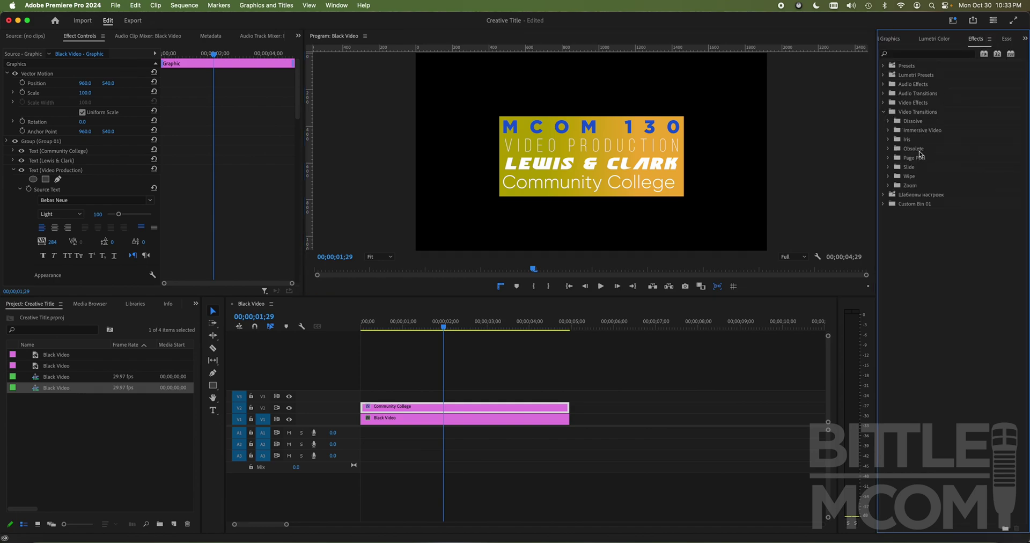
Step: Set the title graphic's Vector Motion Position to 548, 792, placing it lower left
click(534, 359)
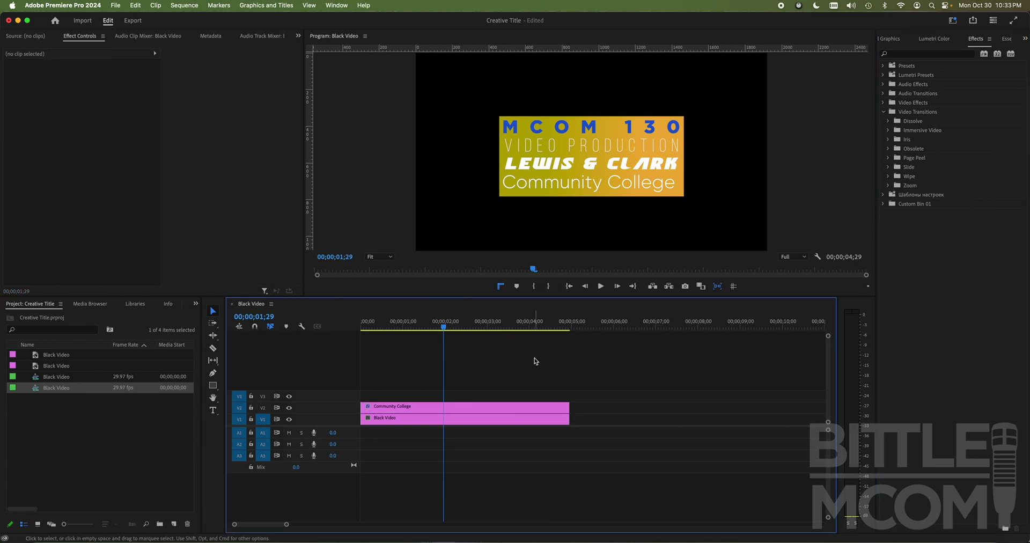
click(587, 154)
click(423, 407)
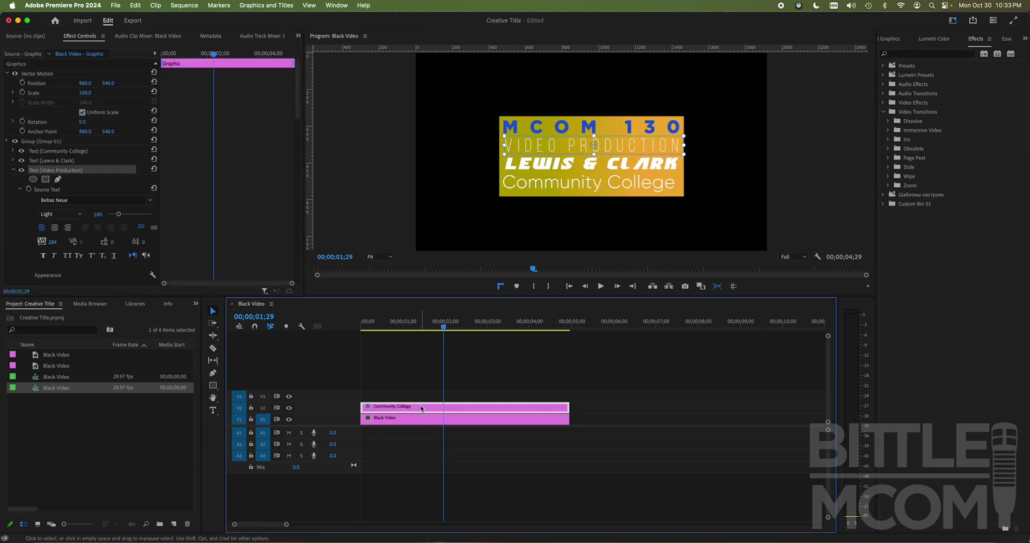
drag(85, 87, 149, 84)
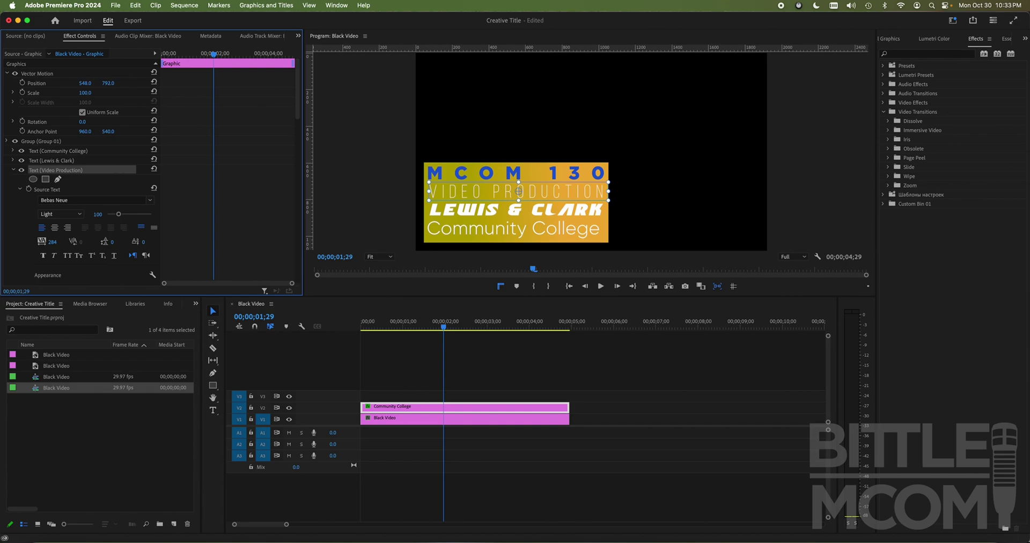
click(653, 385)
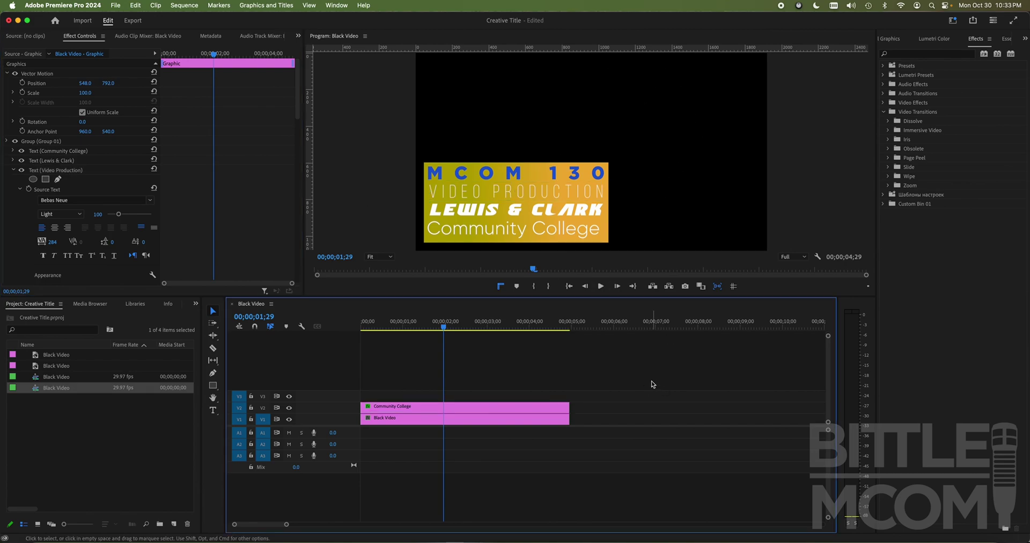
click(482, 409)
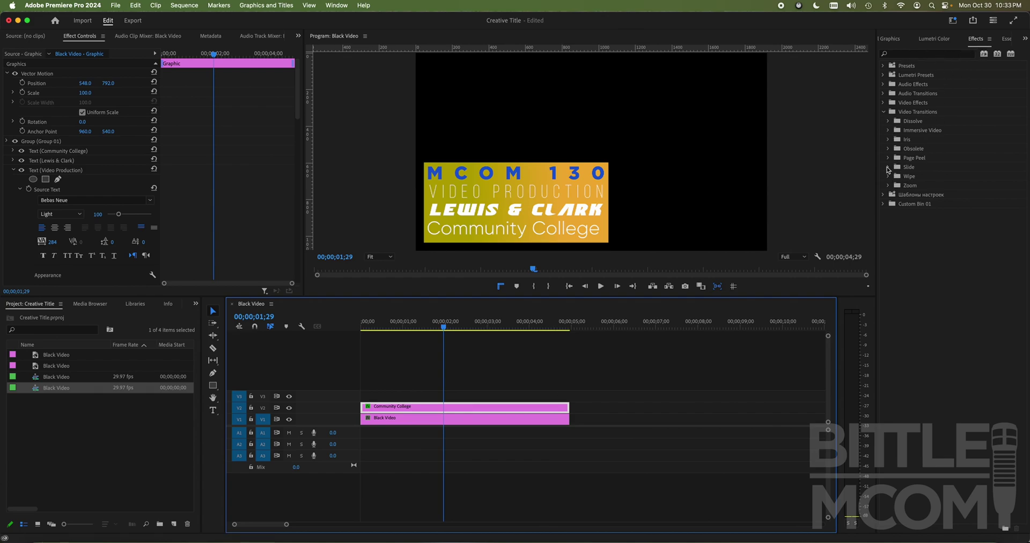
click(890, 168)
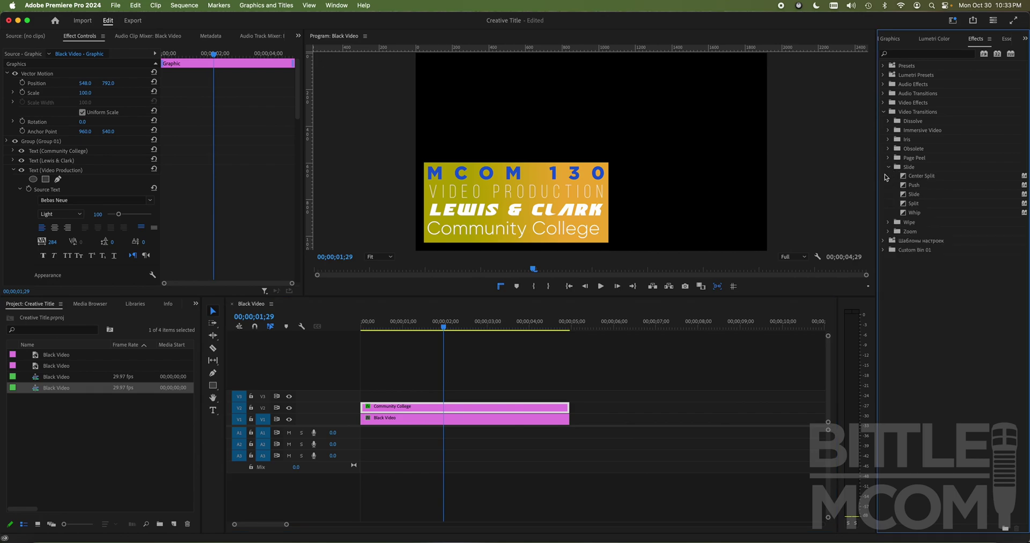
drag(907, 213, 368, 410)
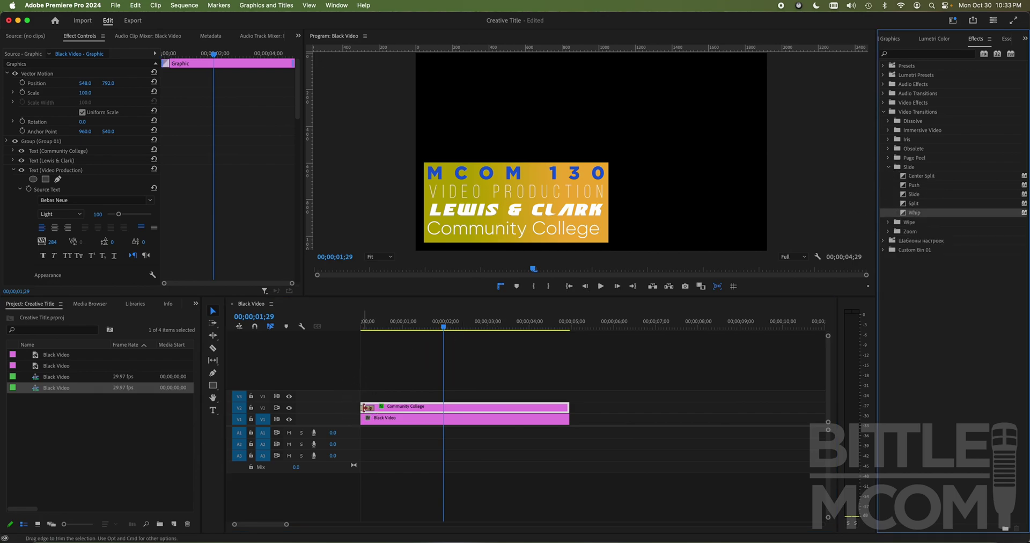
drag(443, 327, 361, 327)
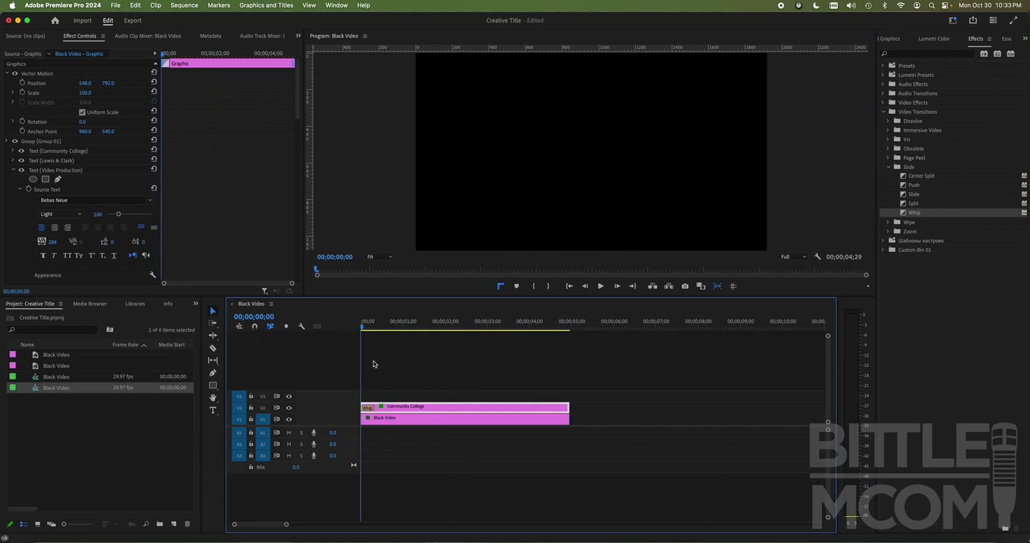
key(space)
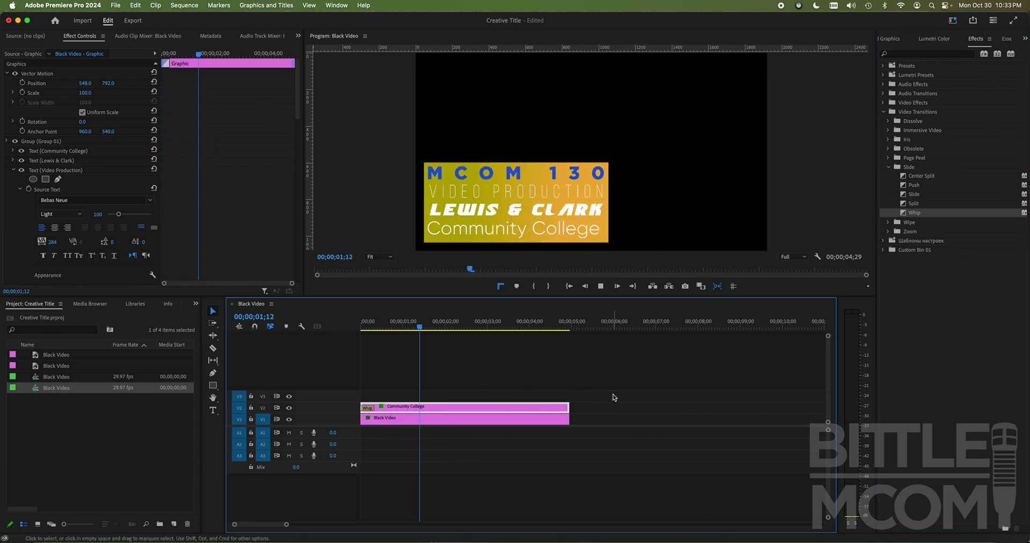
click(358, 326)
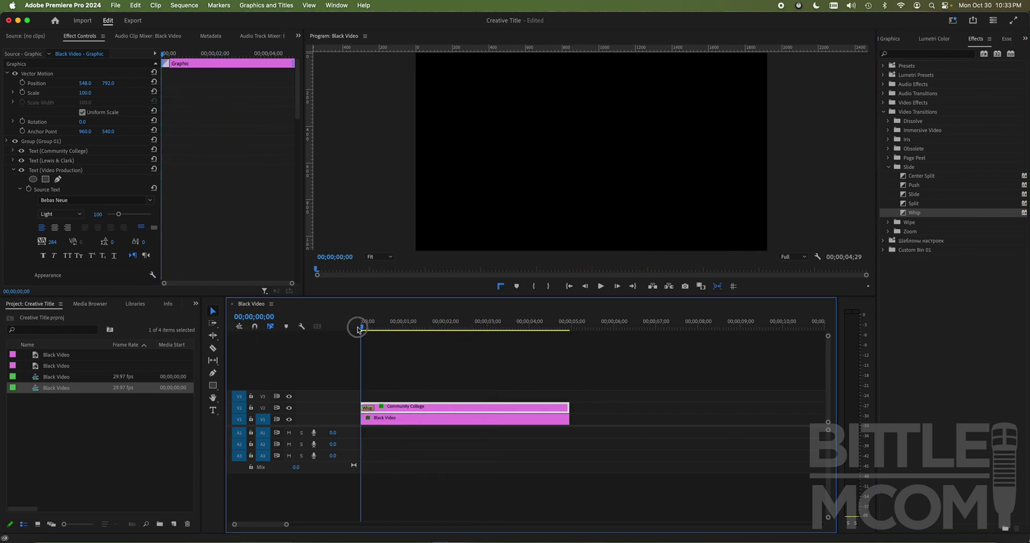
key(space)
key(space)
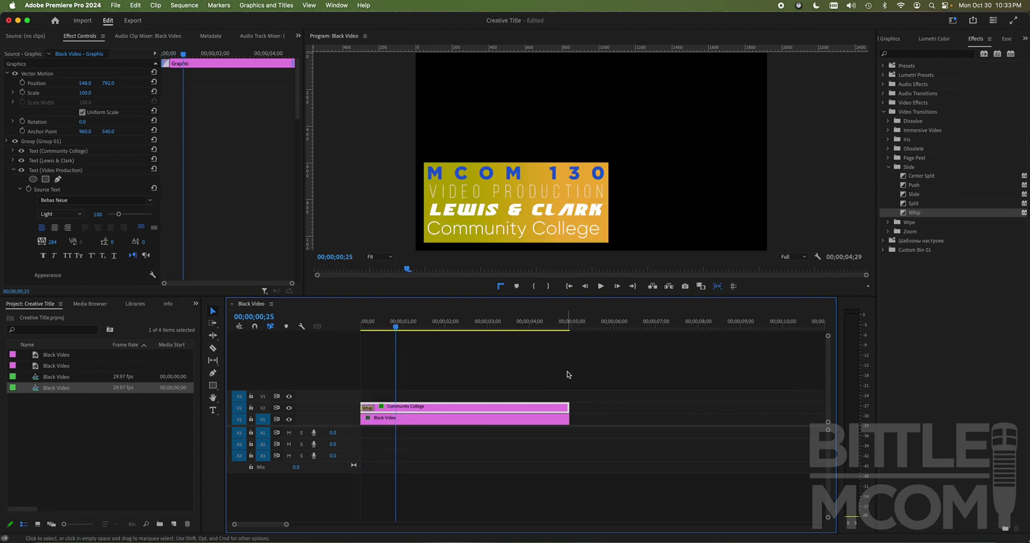
key(super+z)
Step: Keyframe Position X from -593 at the clip start to 543 at 00;00;00;25
click(22, 83)
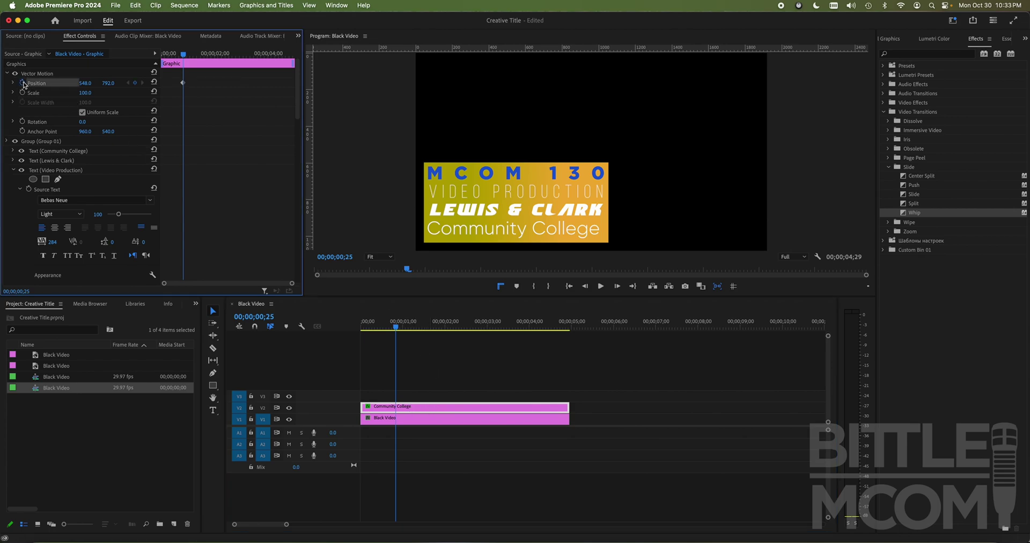
drag(80, 88, 22, 87)
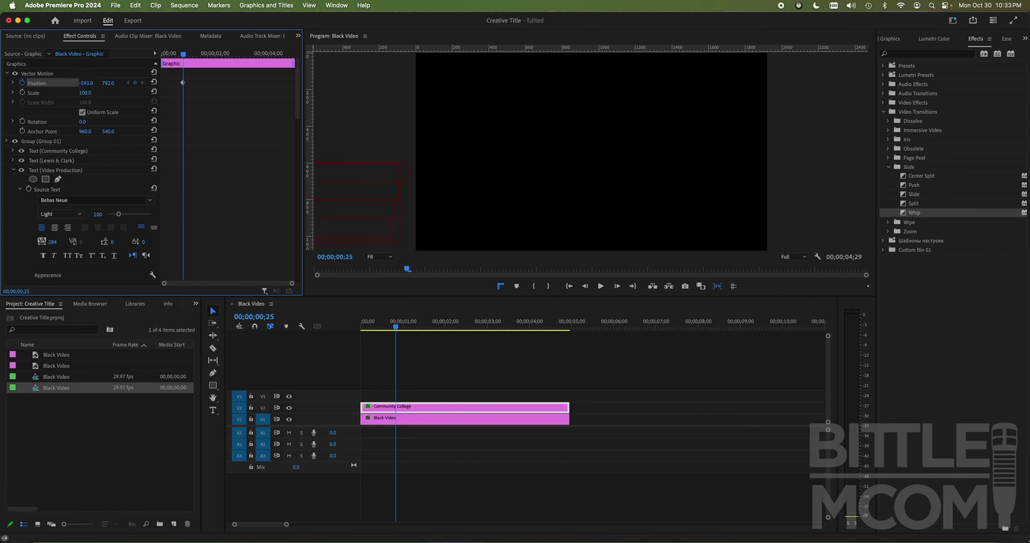
drag(183, 83, 169, 53)
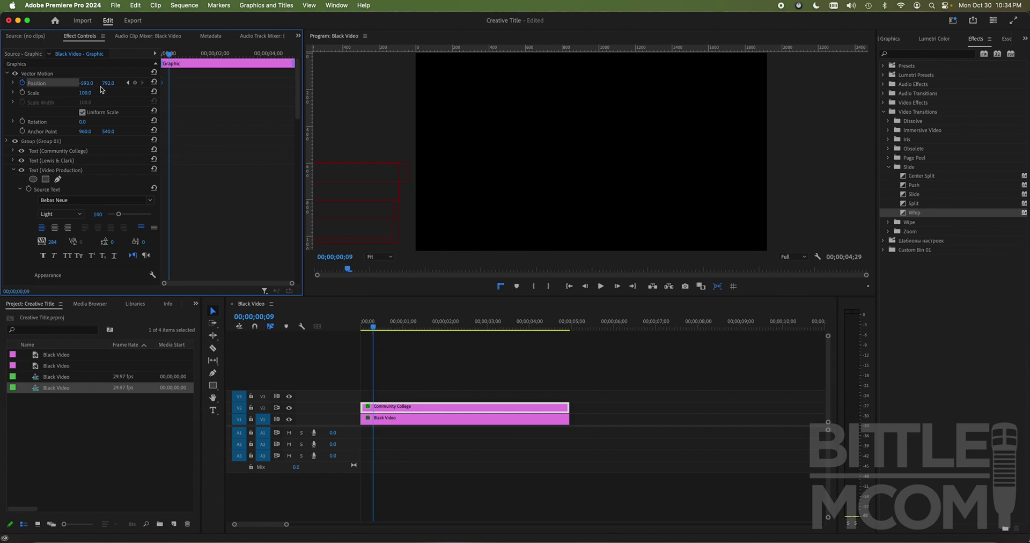
drag(86, 83, 122, 83)
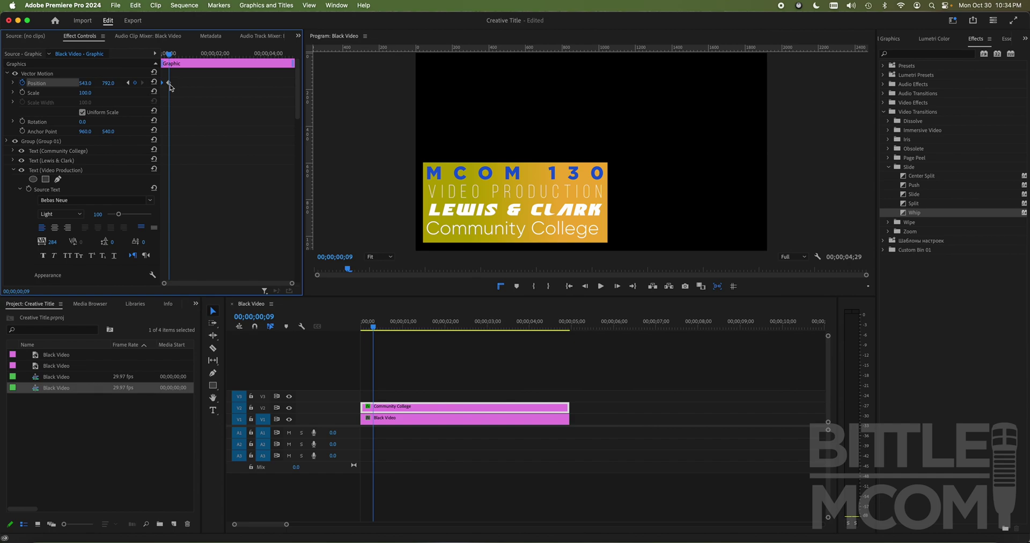
Step: Preview the title's slide-in from the sequence start, playing it twice
click(374, 327)
drag(374, 327, 320, 328)
key(space)
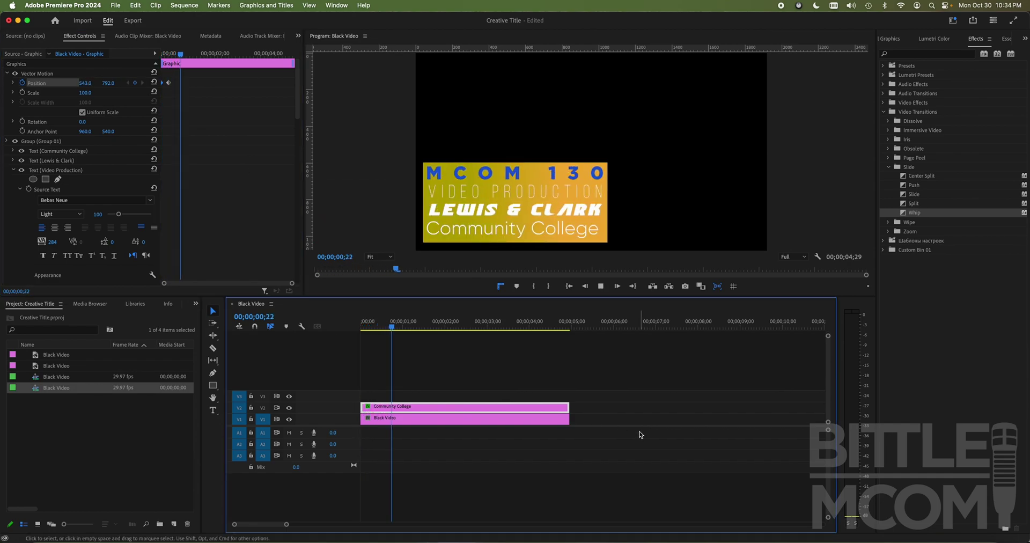
drag(409, 329, 363, 328)
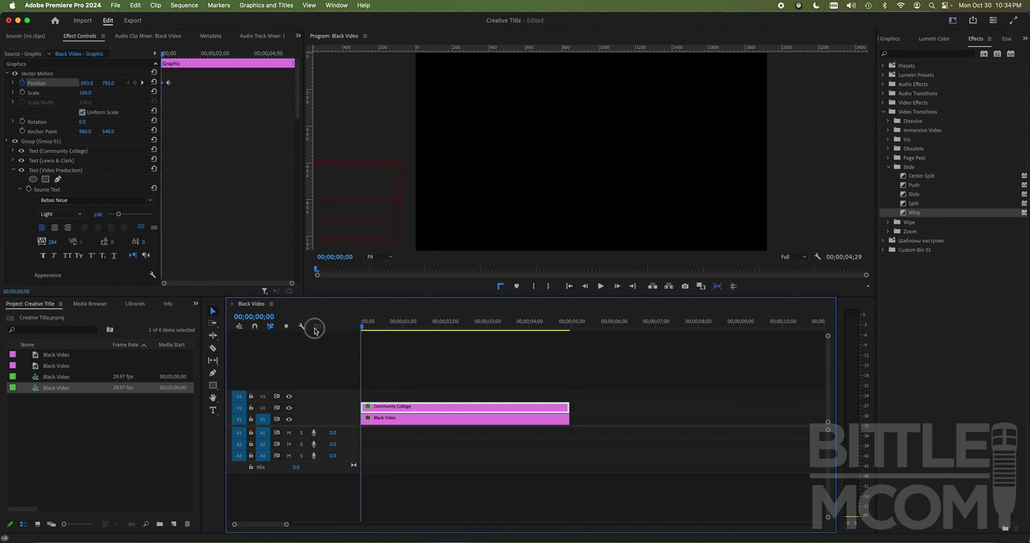
key(space)
key(space)
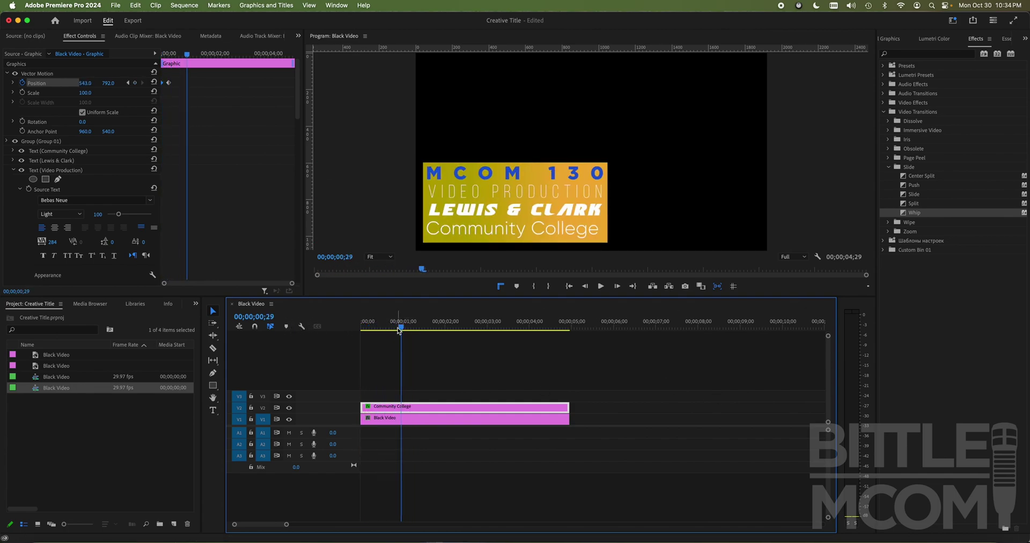
drag(400, 322, 315, 335)
key(space)
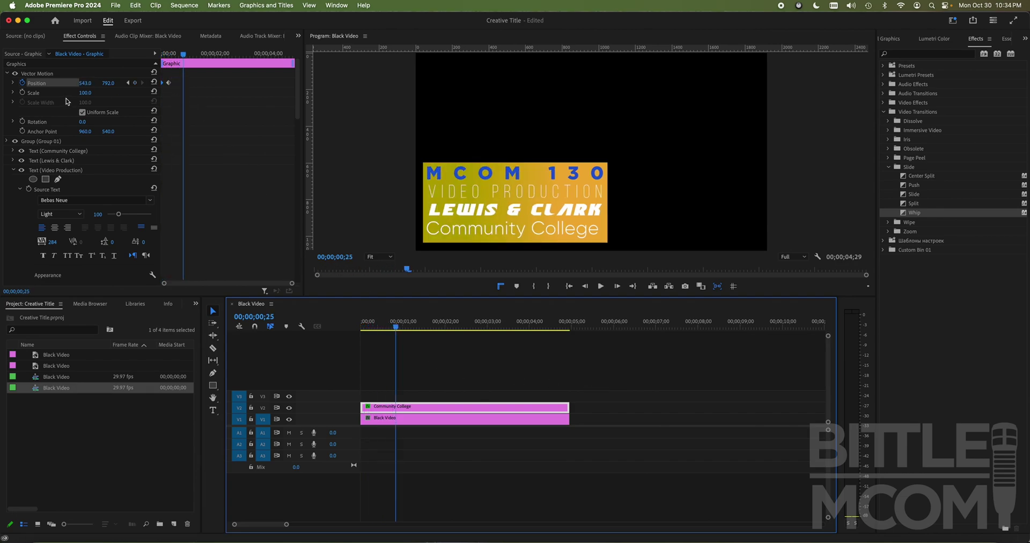
Step: Keyframe Rotation from 4x132° at the clip start to 0° at 00;00;00;25
click(22, 121)
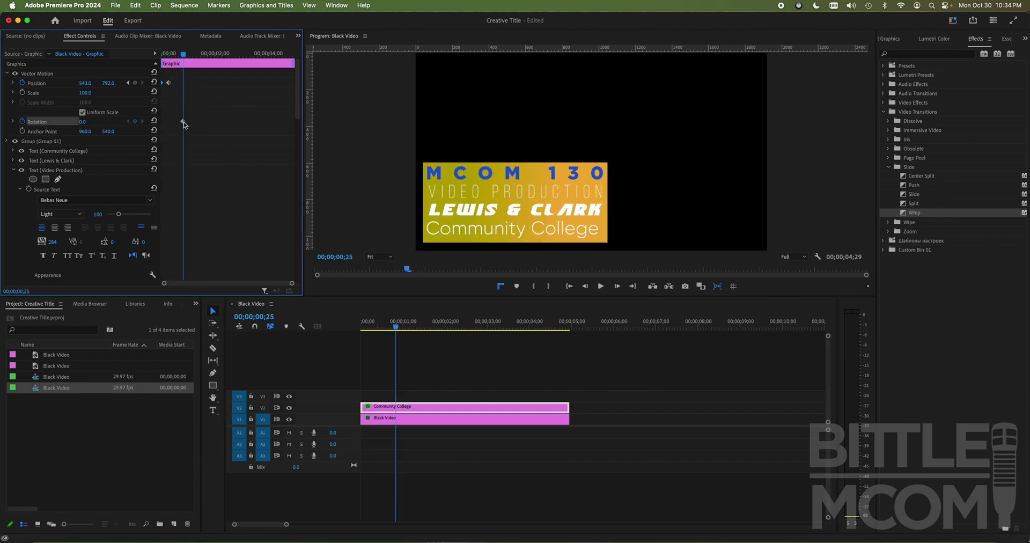
drag(183, 56, 165, 55)
mouse_move(83, 121)
mouse_down()
mouse_move(134, 122)
mouse_move(75, 122)
mouse_up()
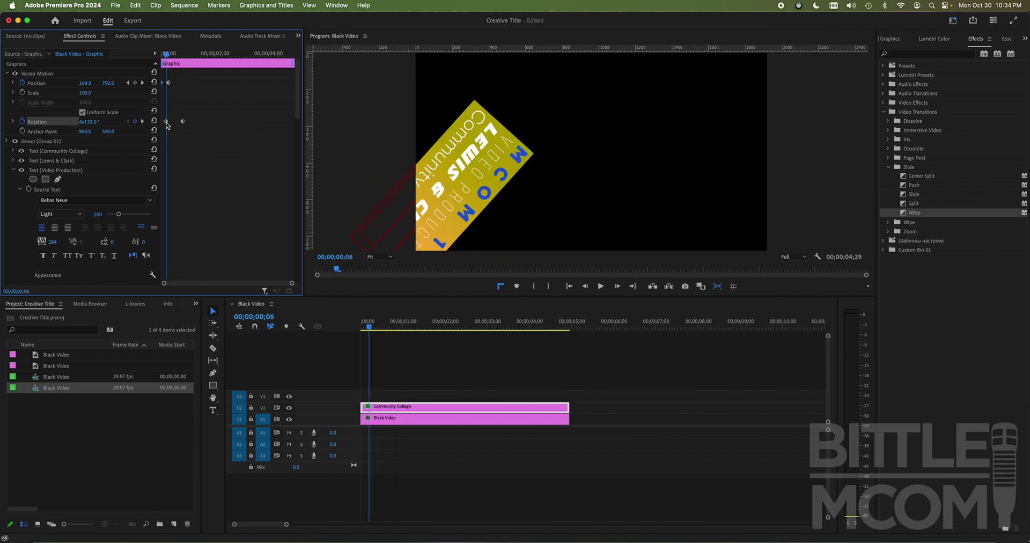
mouse_move(167, 122)
mouse_down()
mouse_move(154, 123)
mouse_move(168, 122)
mouse_up()
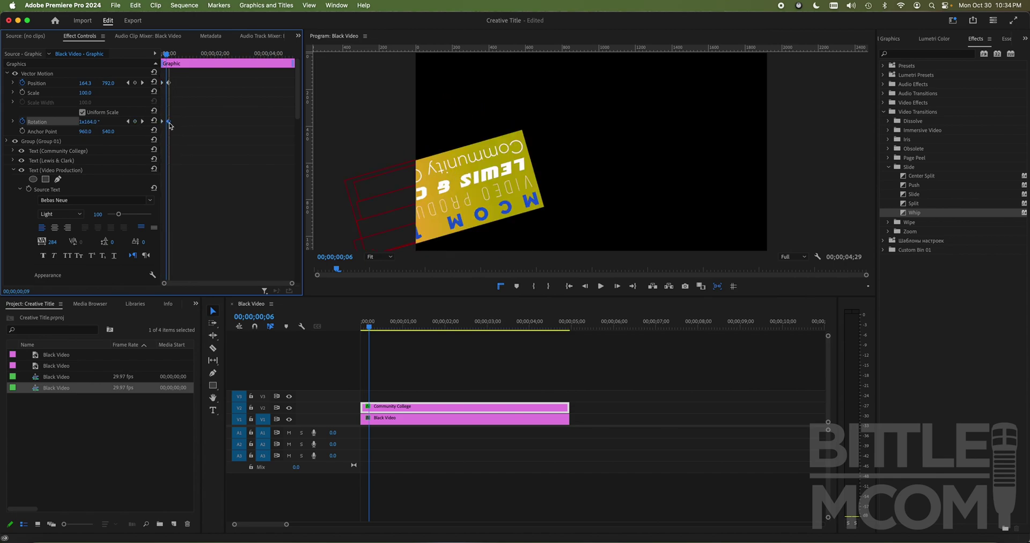
Step: Play the spinning slide-in twice from the start of the sequence
click(374, 332)
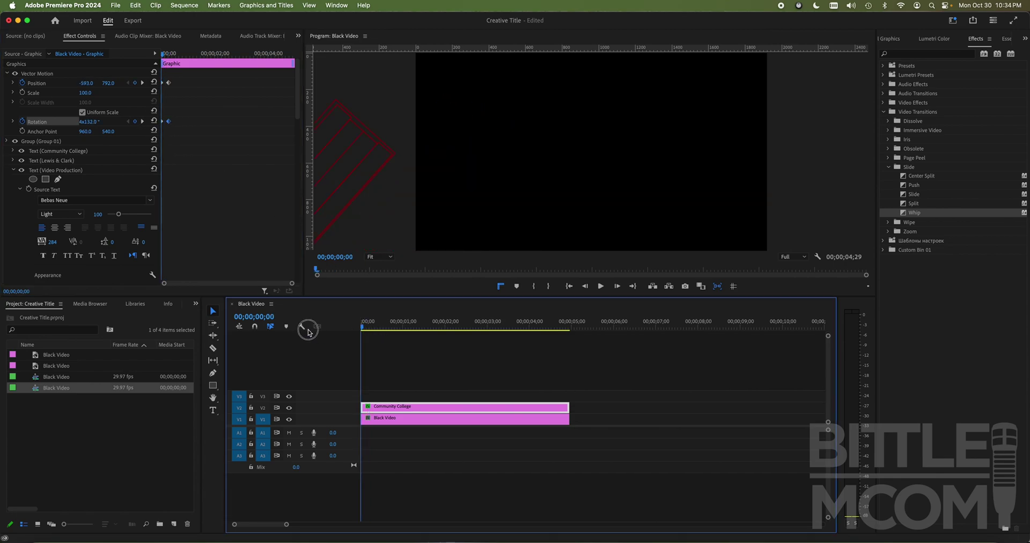
key(space)
key(space)
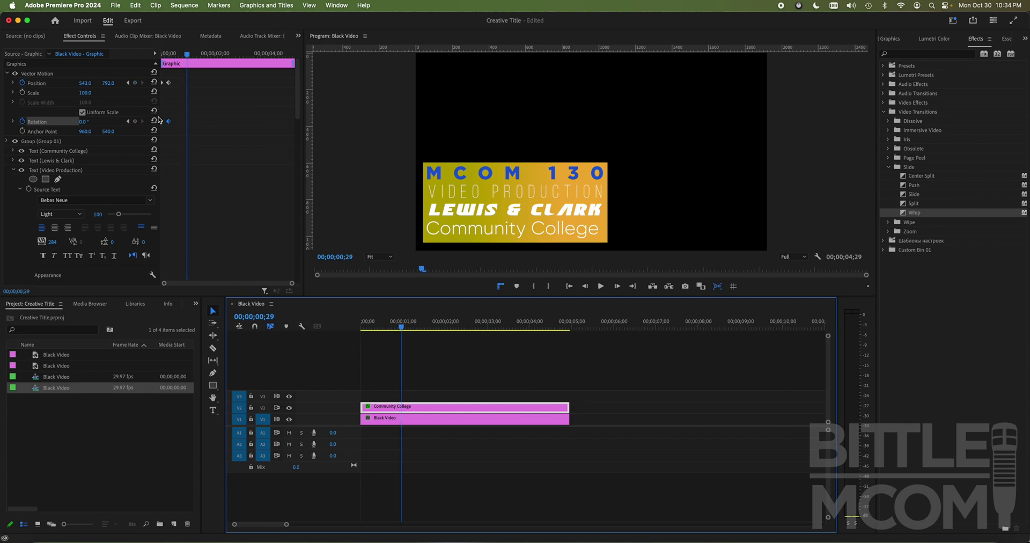
click(361, 322)
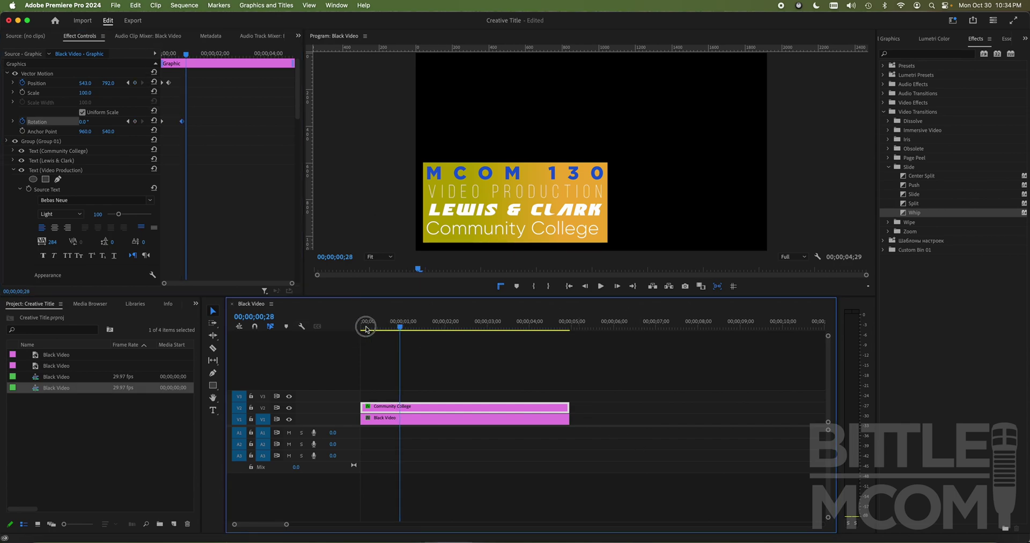
key(space)
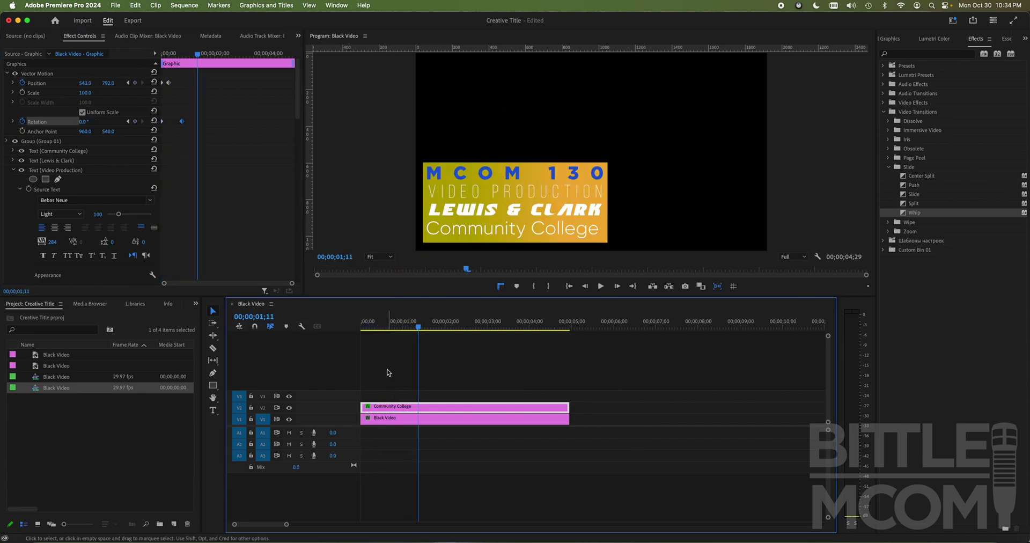